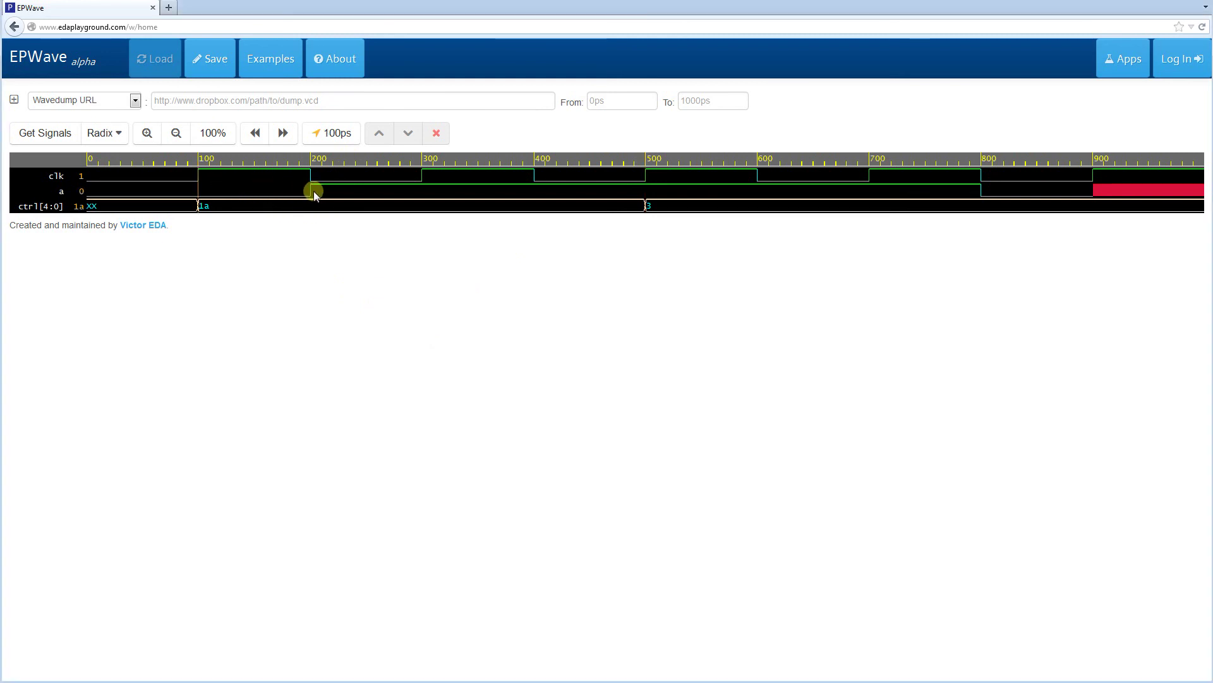
Move the time marker to 300ps in the trivial example waveform, briefly selecting the page address.
left_click(439, 173)
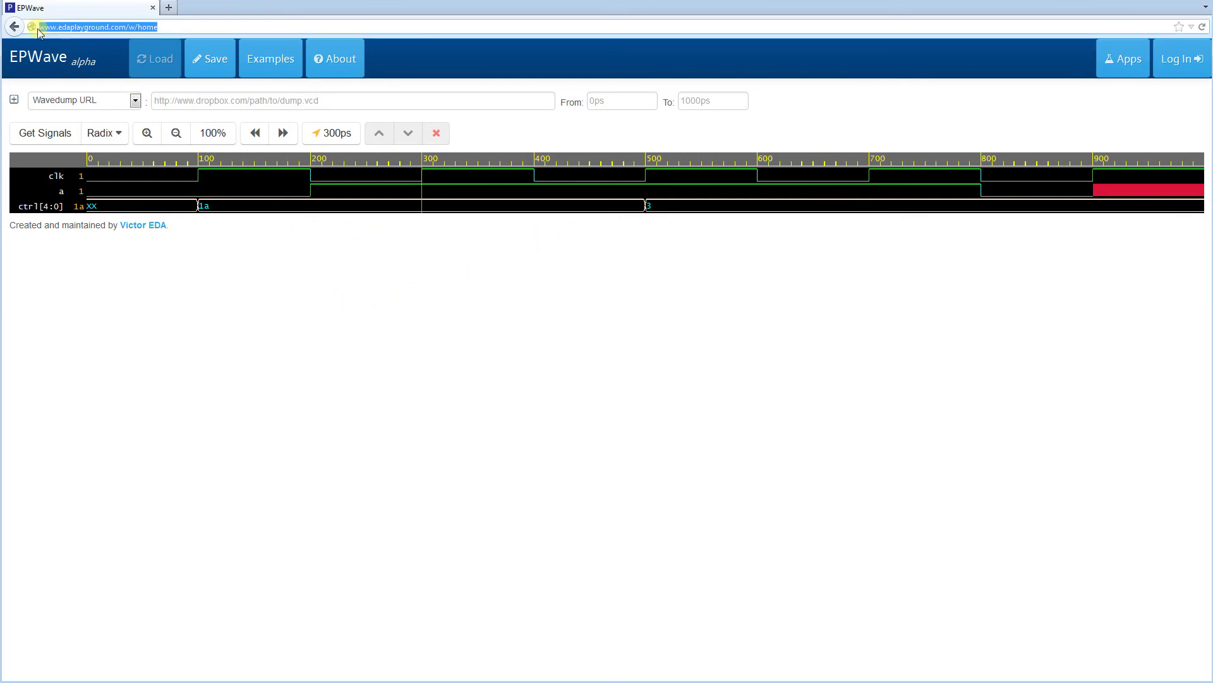
left_click_drag(41, 27, 129, 25)
left_click(442, 284)
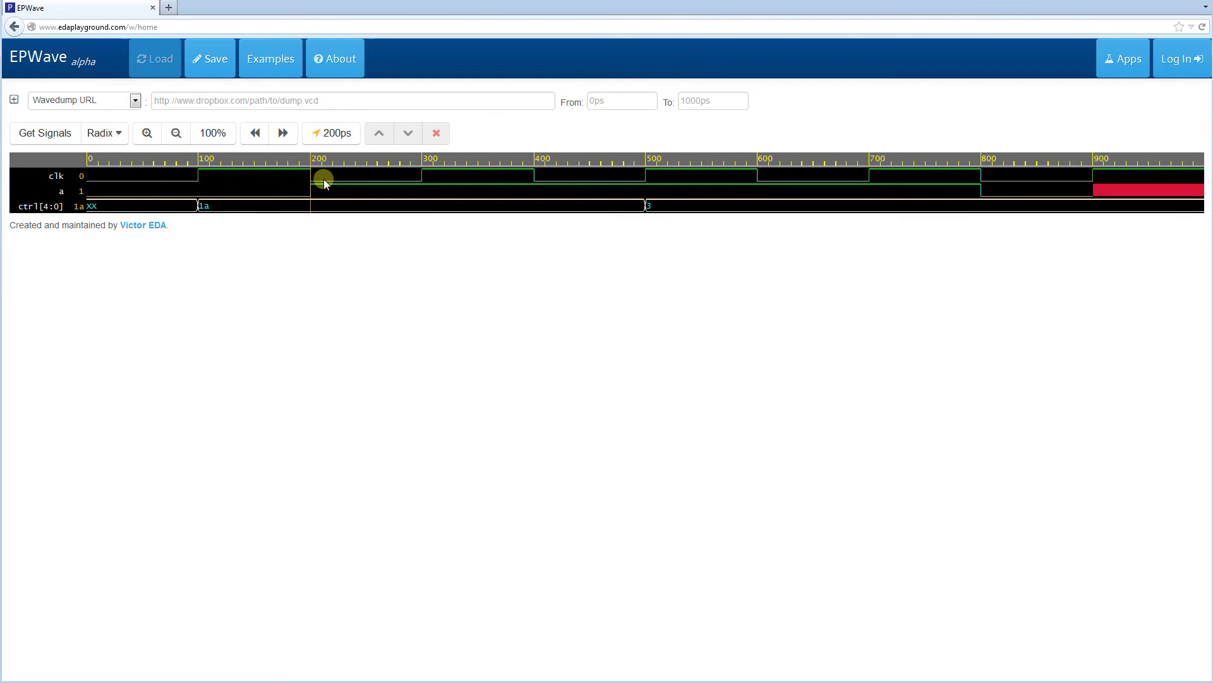
Set the marker to 400ps, then load the OpenCores example waveform.
left_click(541, 177)
left_click(270, 71)
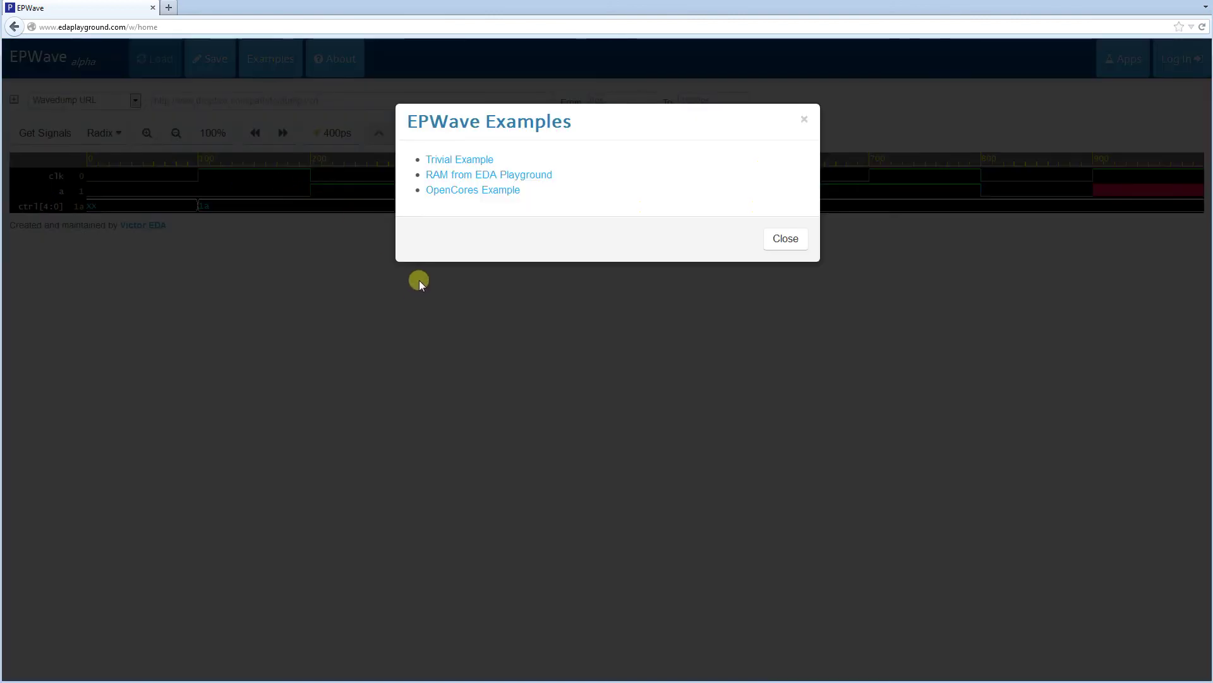
left_click(471, 191)
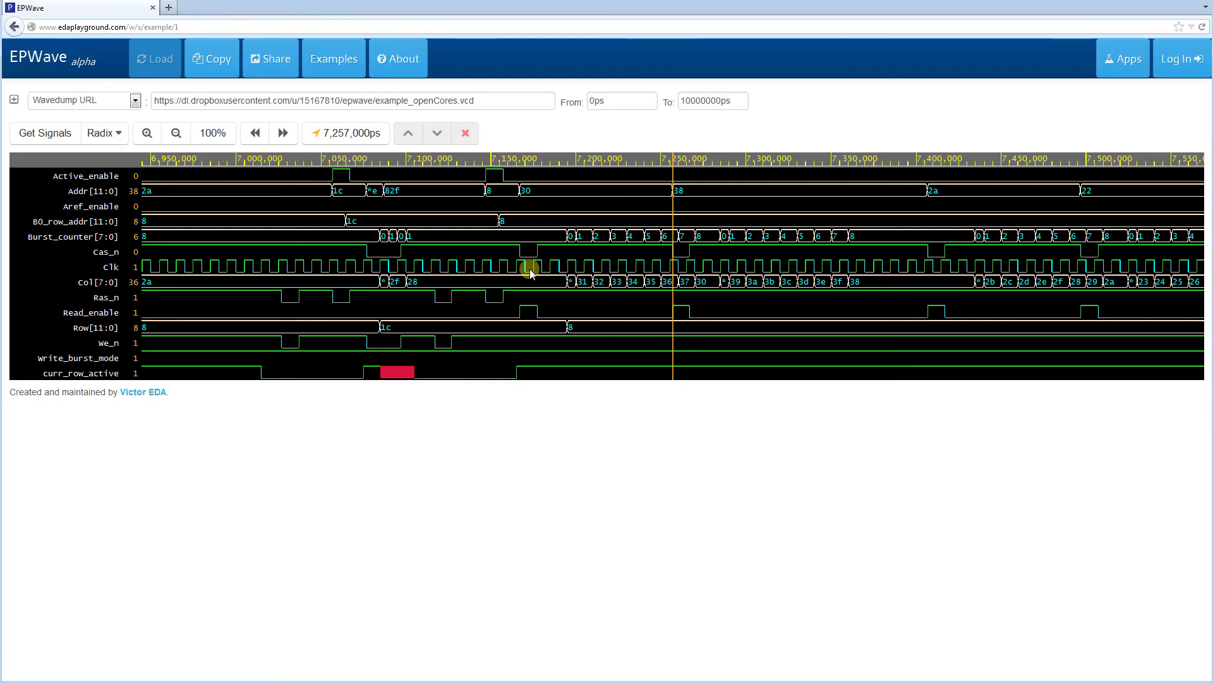
Move the marker through 7,100,400ps, 7,057,000ps and 7,085,000ps, ending at 7,125,000ps.
left_click(512, 251)
left_click(408, 231)
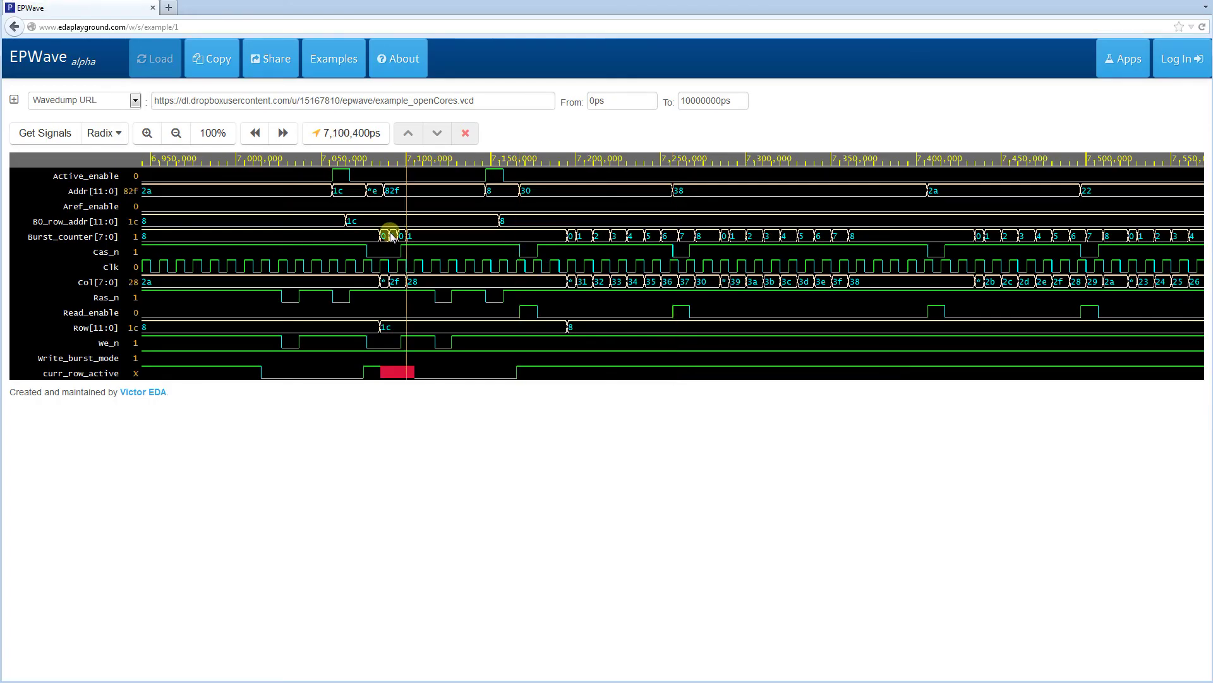
left_click(358, 221)
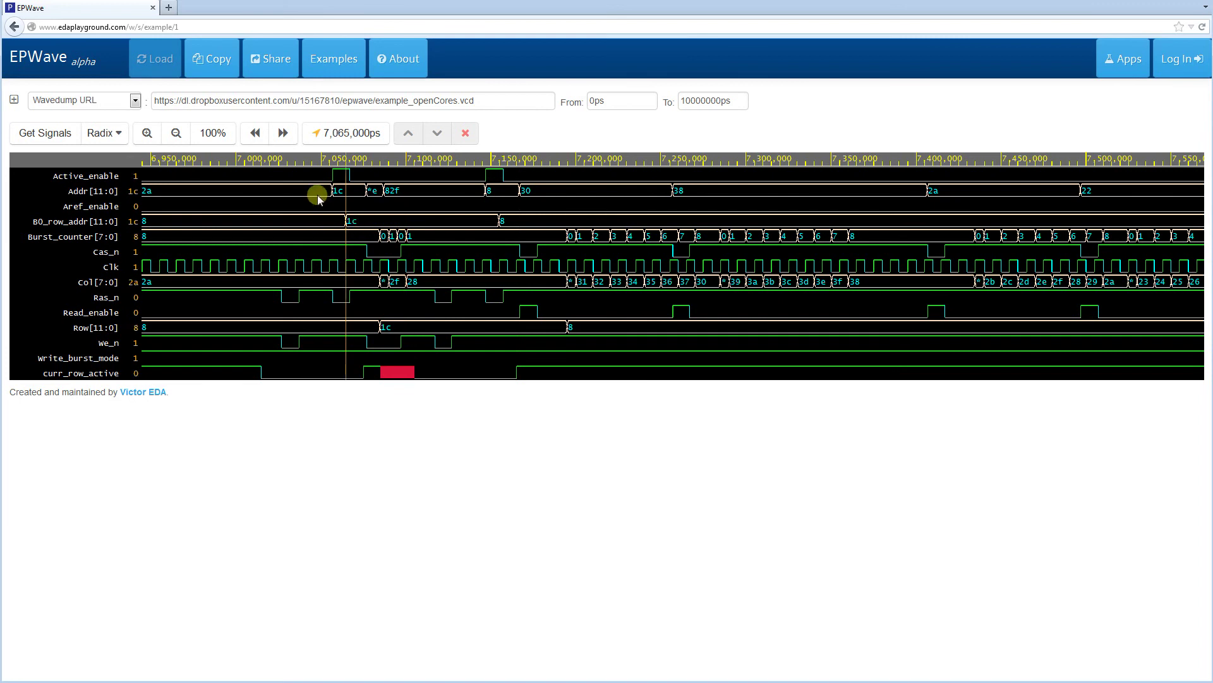
left_click(321, 196)
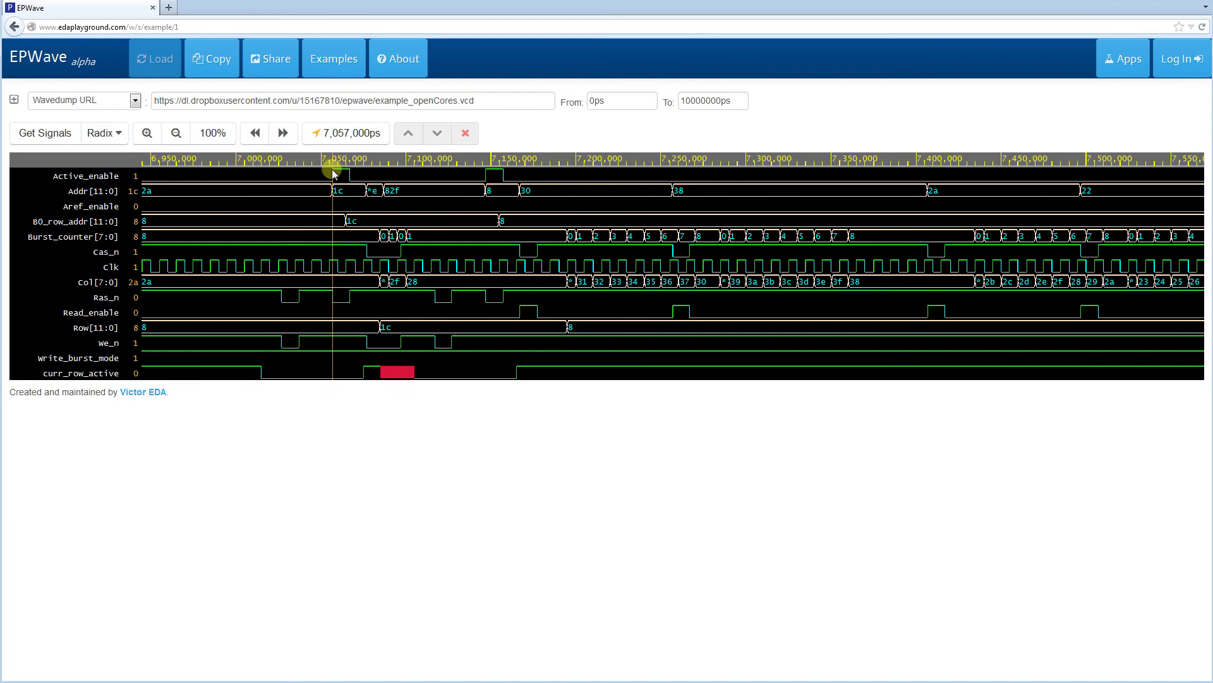
left_click(379, 236)
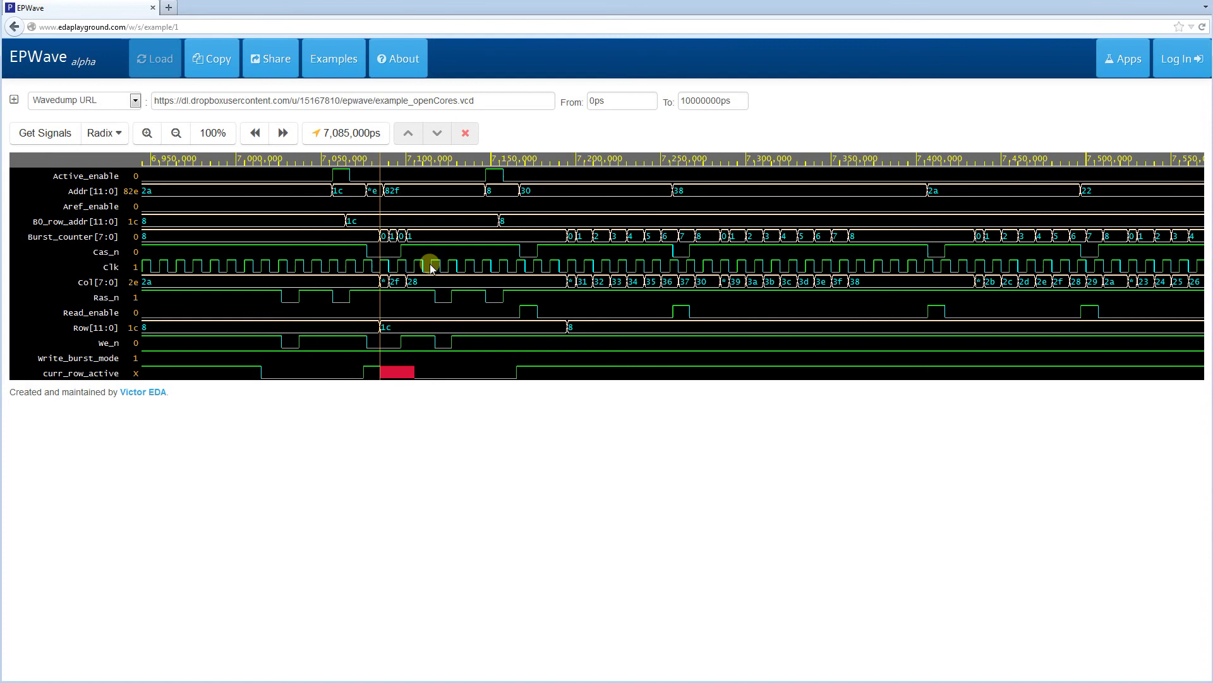
left_click(448, 266)
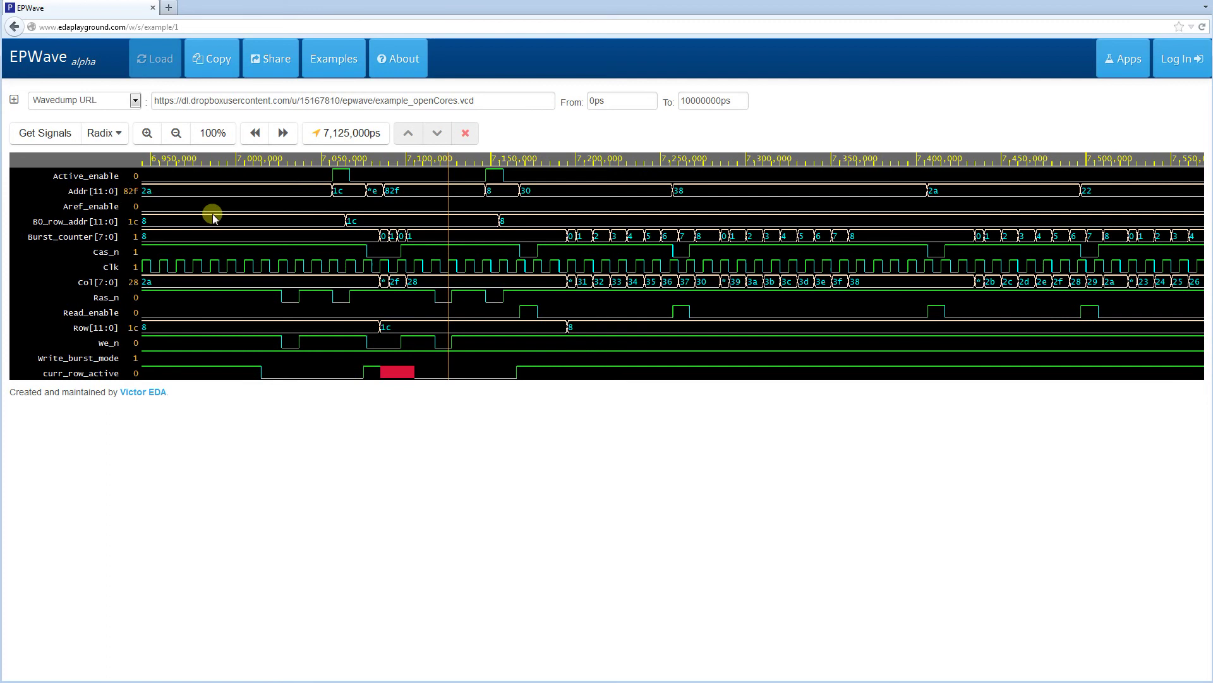
Select B0_row_addr[11:0], Burst_counter[7:0] and Col[7:0] to view the full hierarchical path.
left_click(84, 224)
left_click(79, 238)
left_click(86, 281)
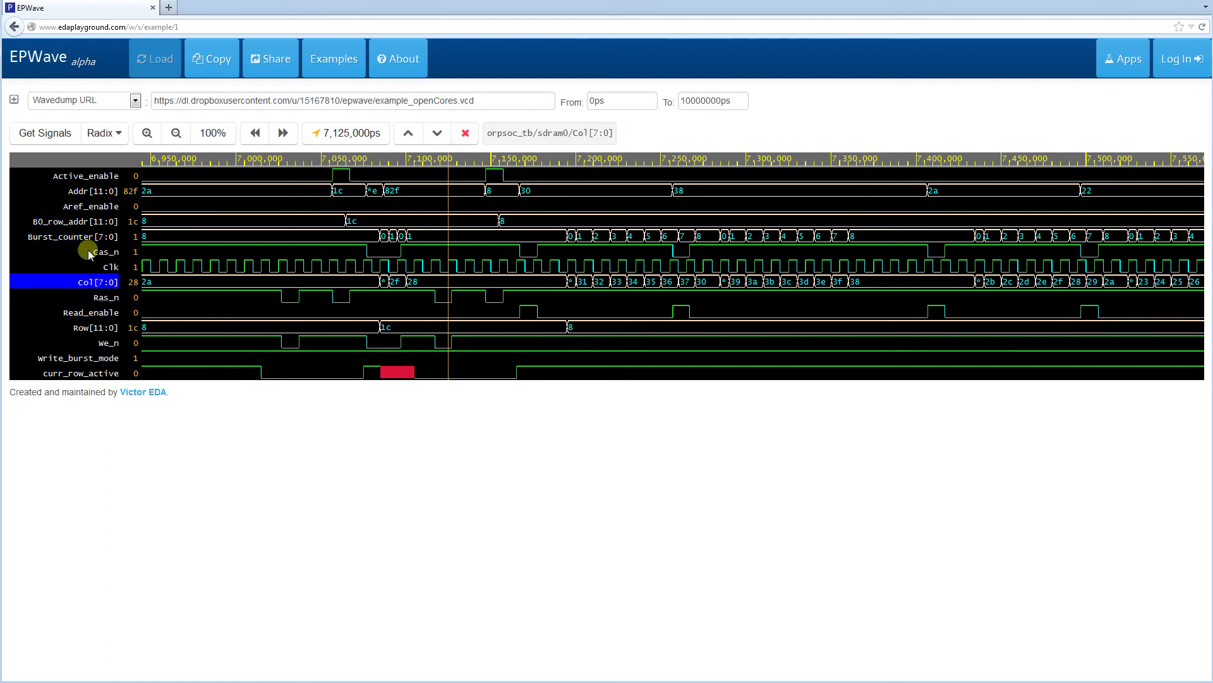
left_click(82, 239)
left_click(79, 221)
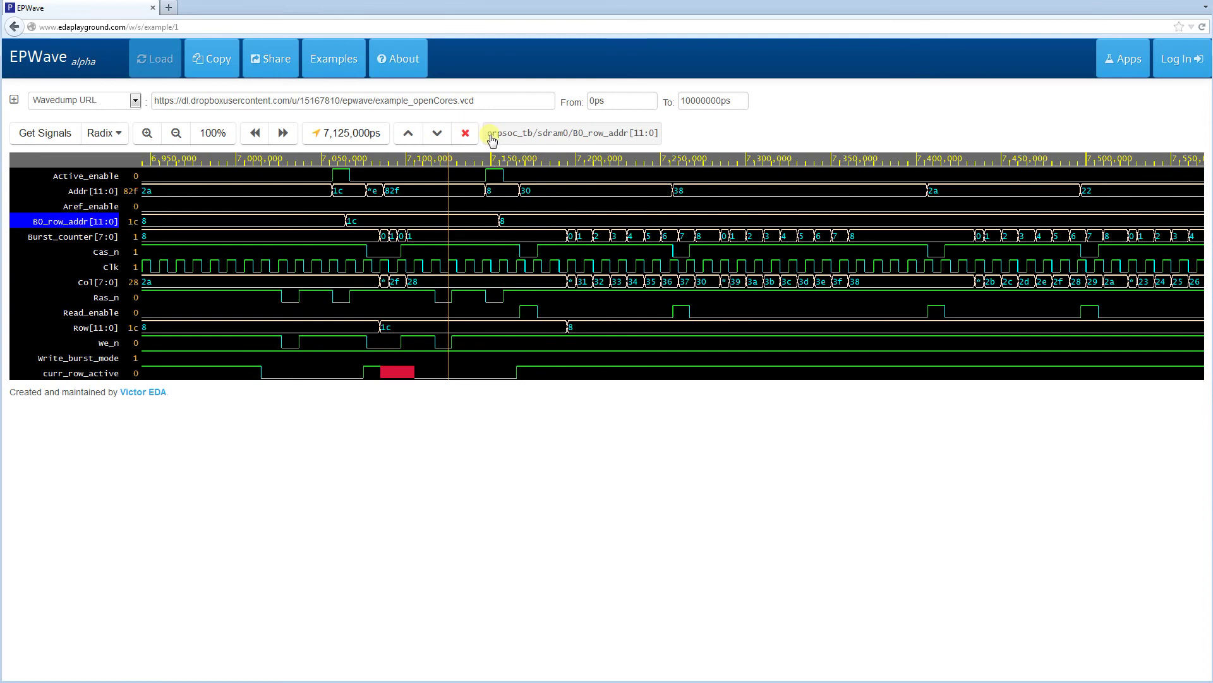
left_click_drag(491, 139, 643, 135)
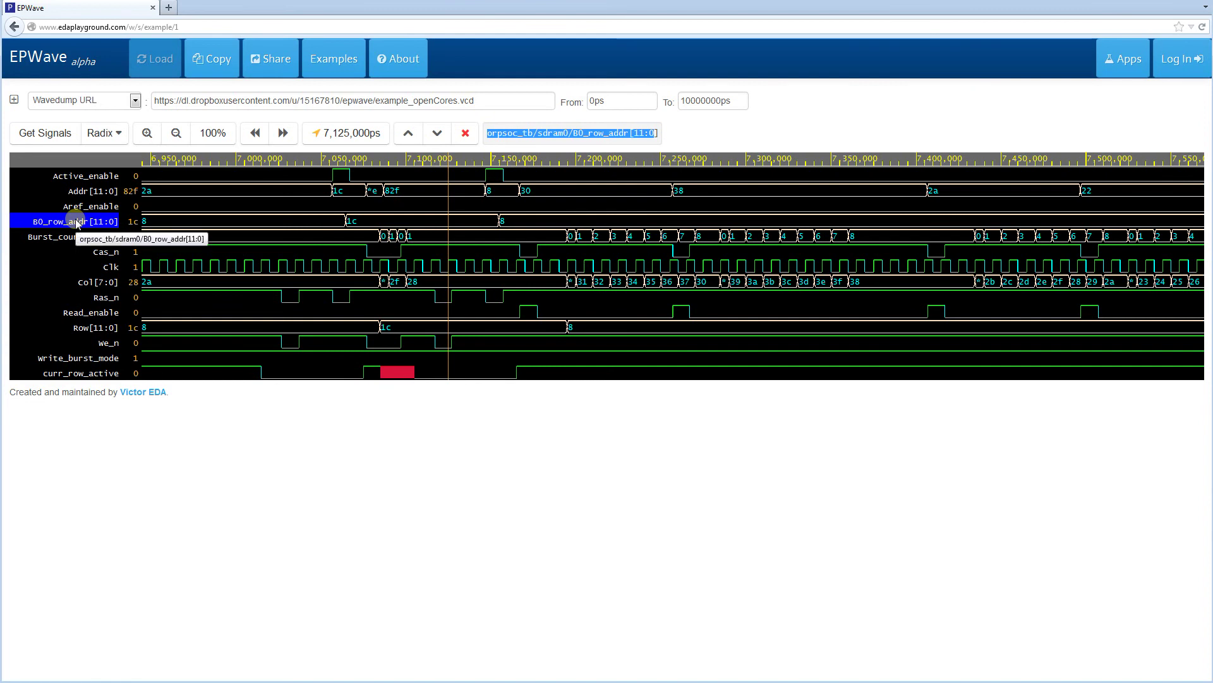
Select Cas_n, move it up two places and back down below Clk, then delete it.
left_click(105, 297)
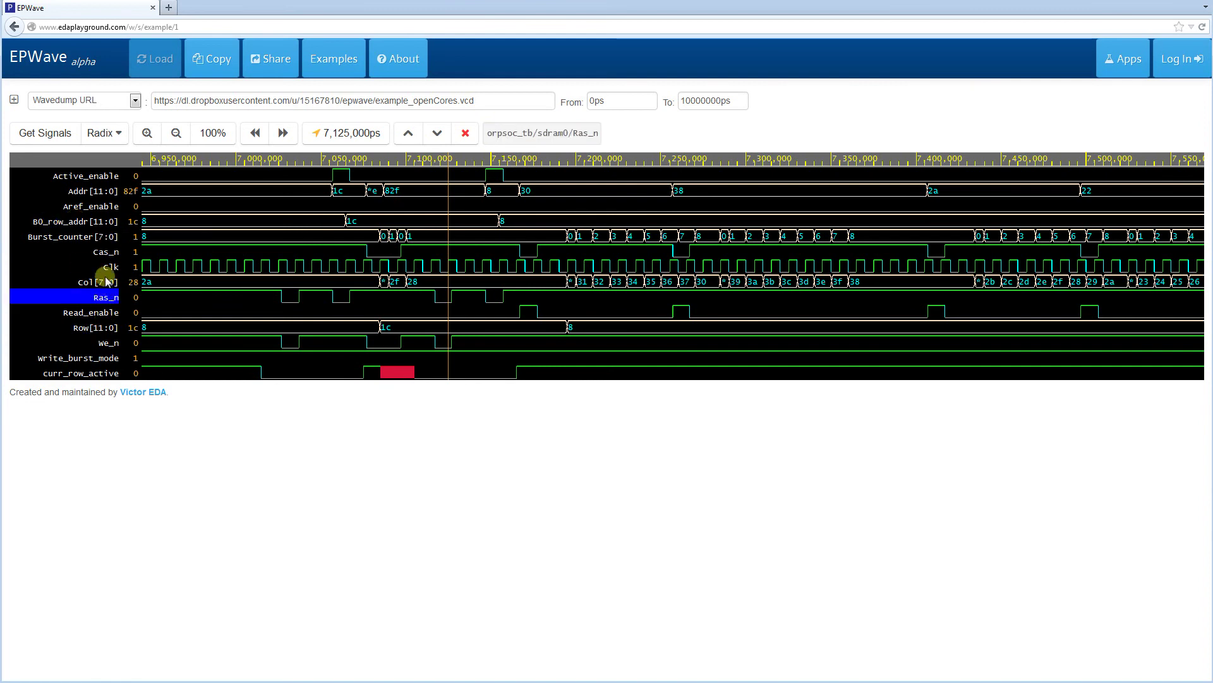
left_click(108, 252)
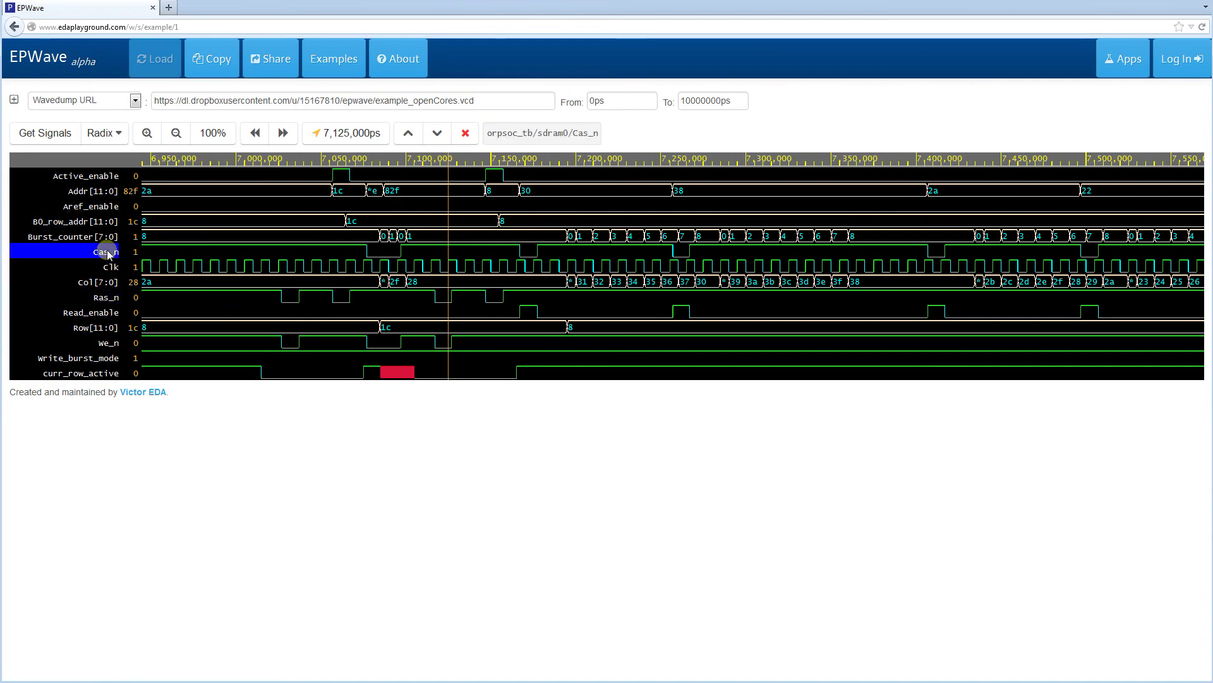
left_click(412, 136)
left_click(412, 138)
left_click(437, 134)
left_click(438, 134)
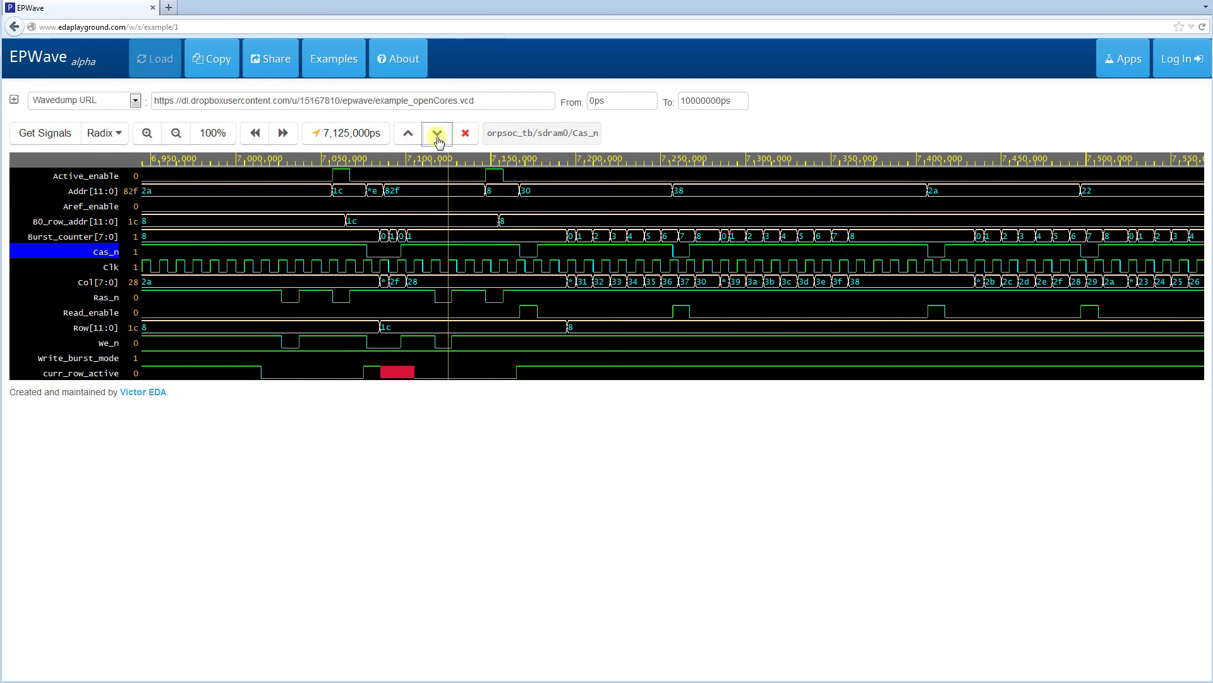
left_click(437, 135)
left_click(465, 132)
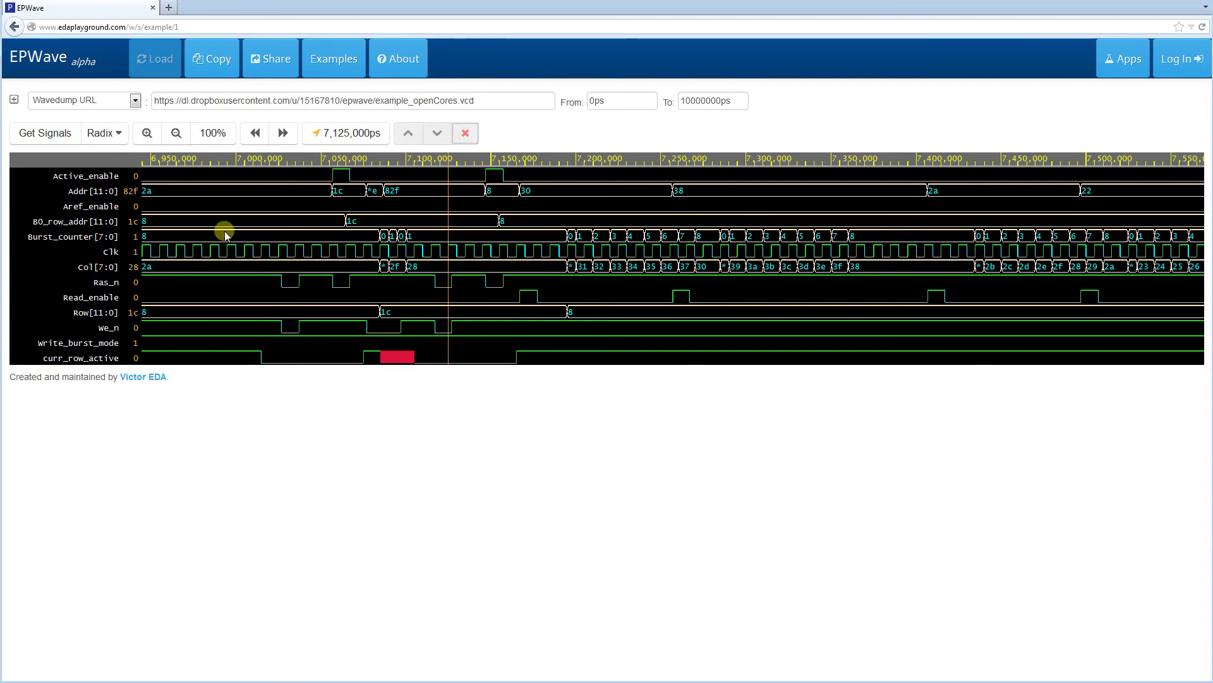
In Get Signals, browse the sdram0, wb_sdram_ctrl0 and get scopes, settling on uart16550 wb_interface.
left_click(46, 138)
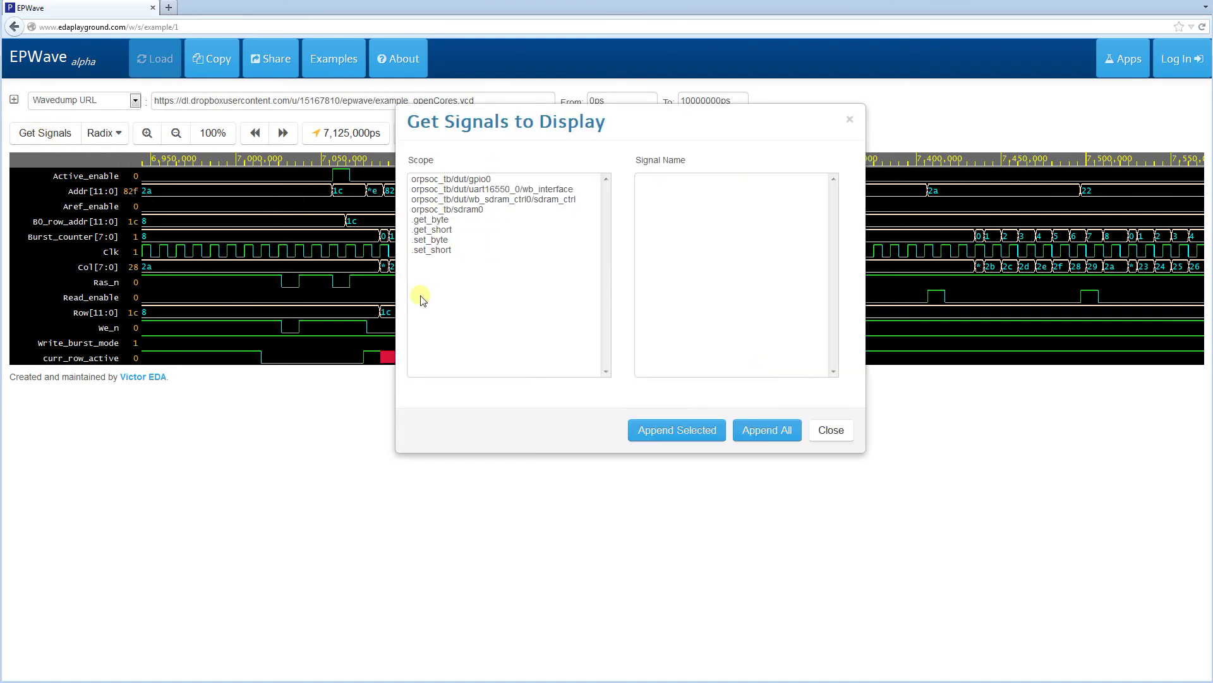
left_click(484, 210)
left_click(490, 199)
left_click(490, 189)
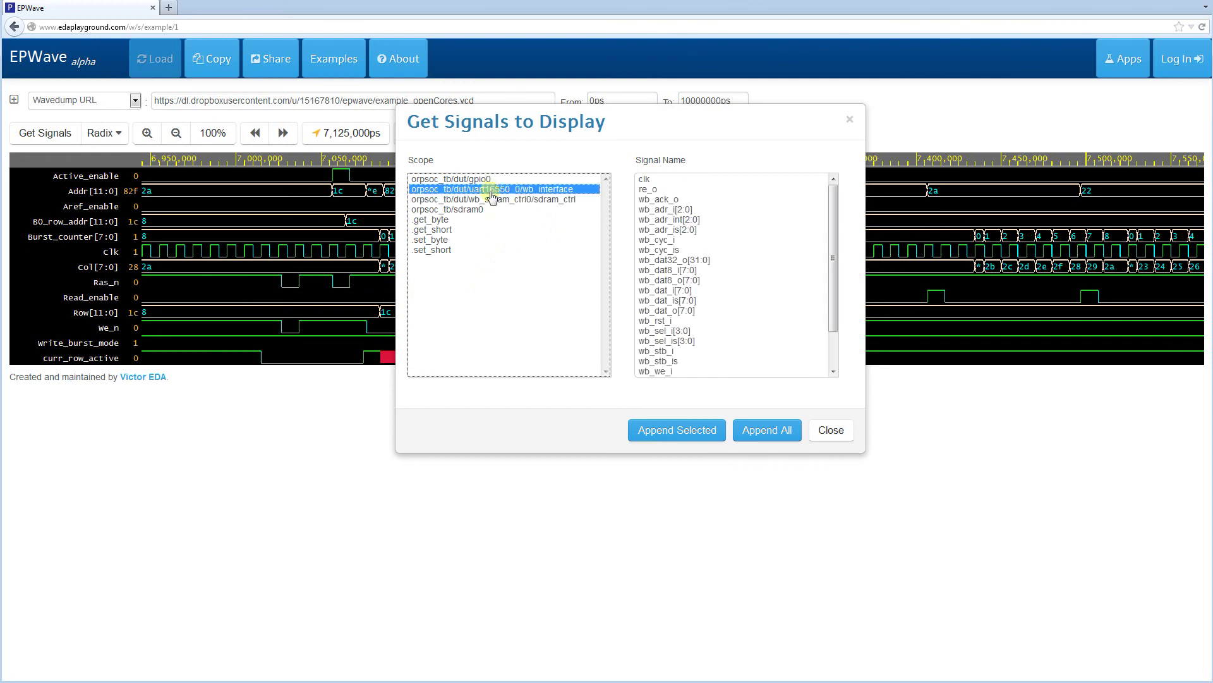
left_click(478, 219)
left_click(477, 228)
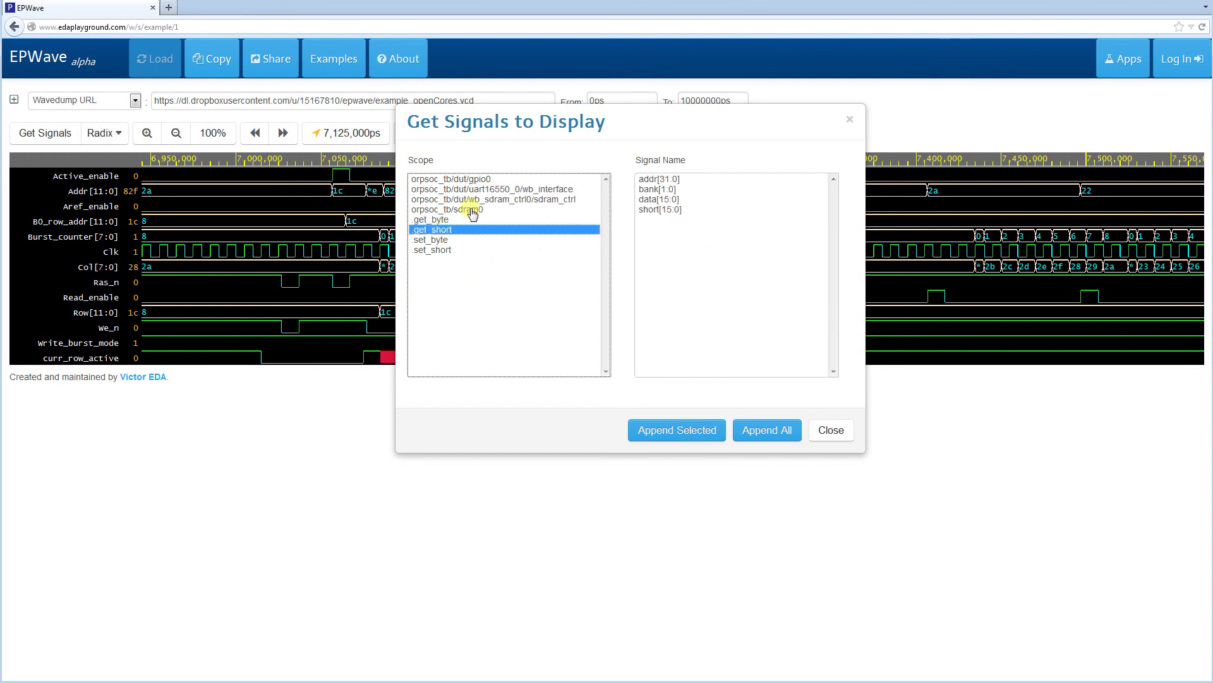
left_click(485, 201)
left_click(489, 190)
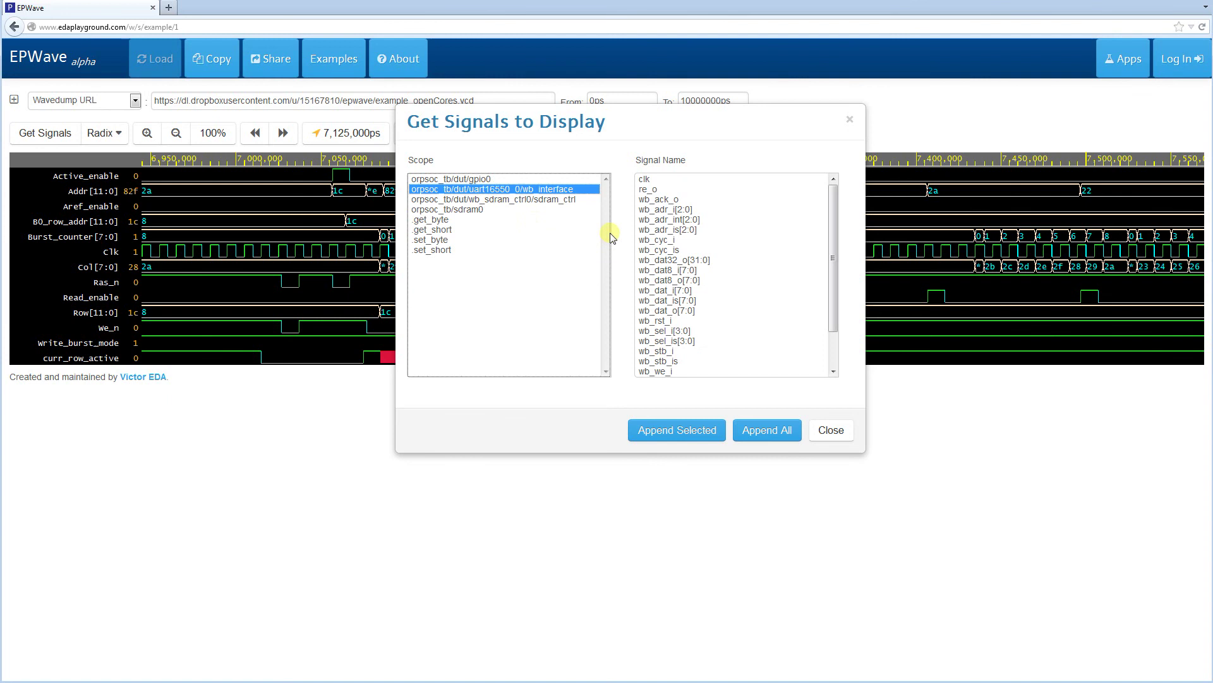
Append clk, then wb_adr_is[2:0], wb_dat8_o[7:0] and wb_rst_i, then all wb_interface signals.
double_click(647, 181)
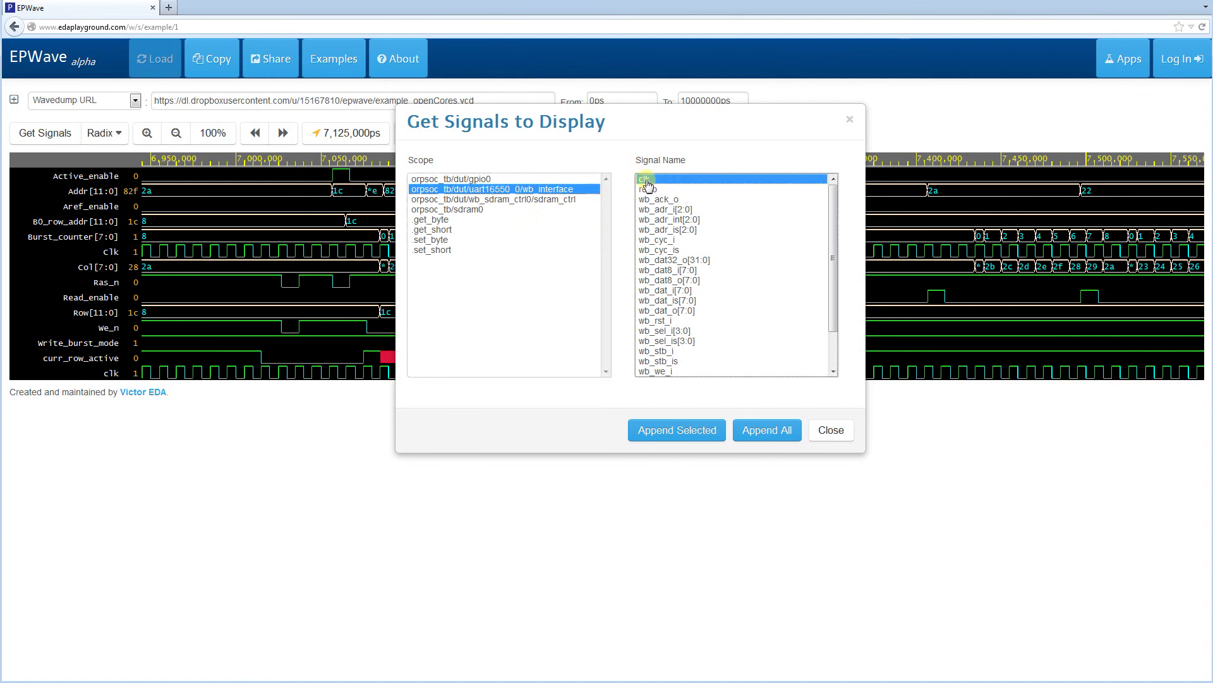
left_click(688, 232)
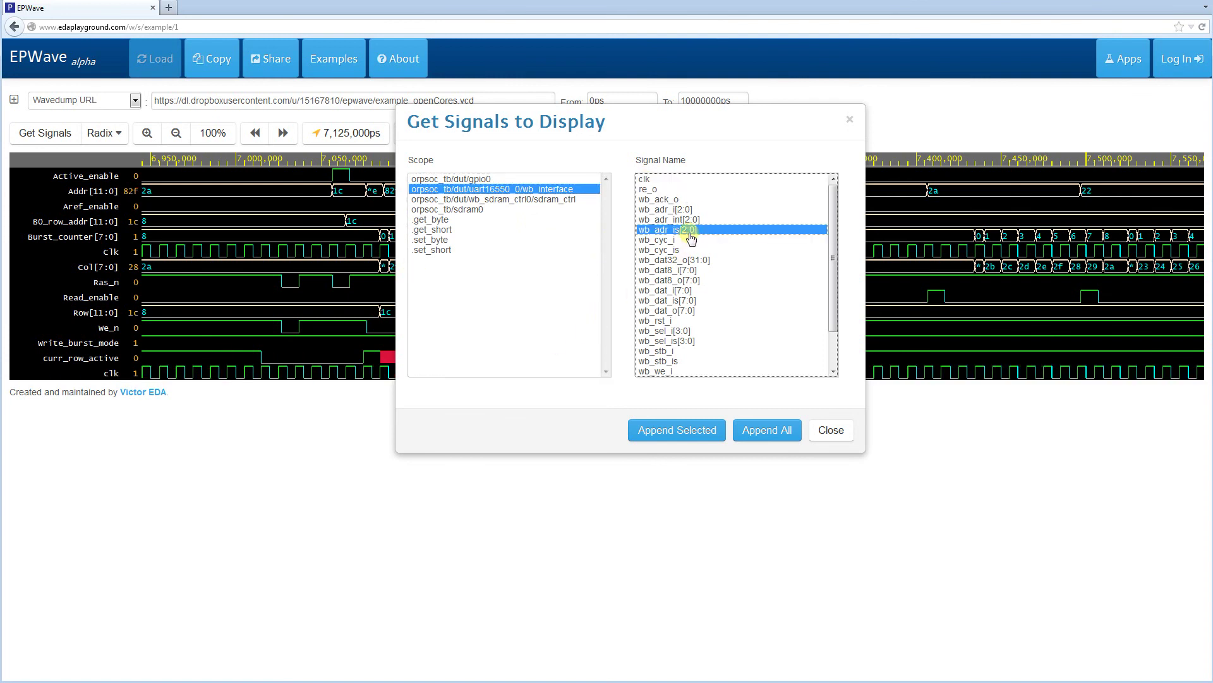
left_click(686, 281, "ctrl")
left_click(677, 321, "ctrl")
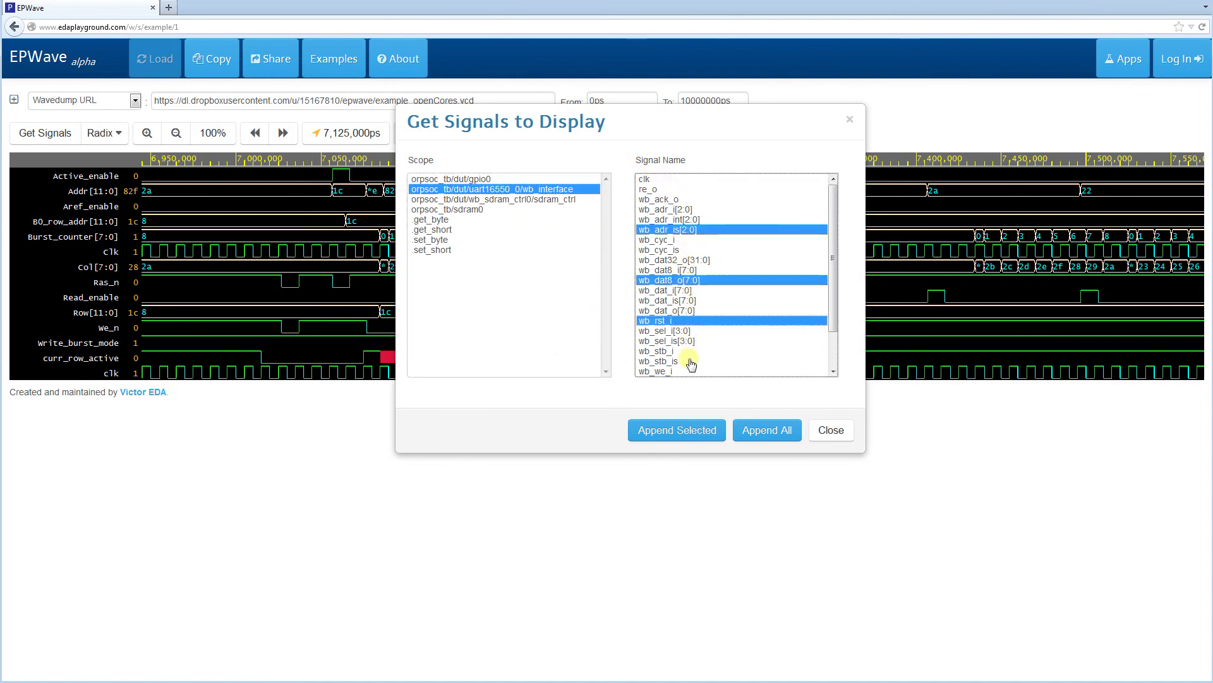
left_click(674, 433)
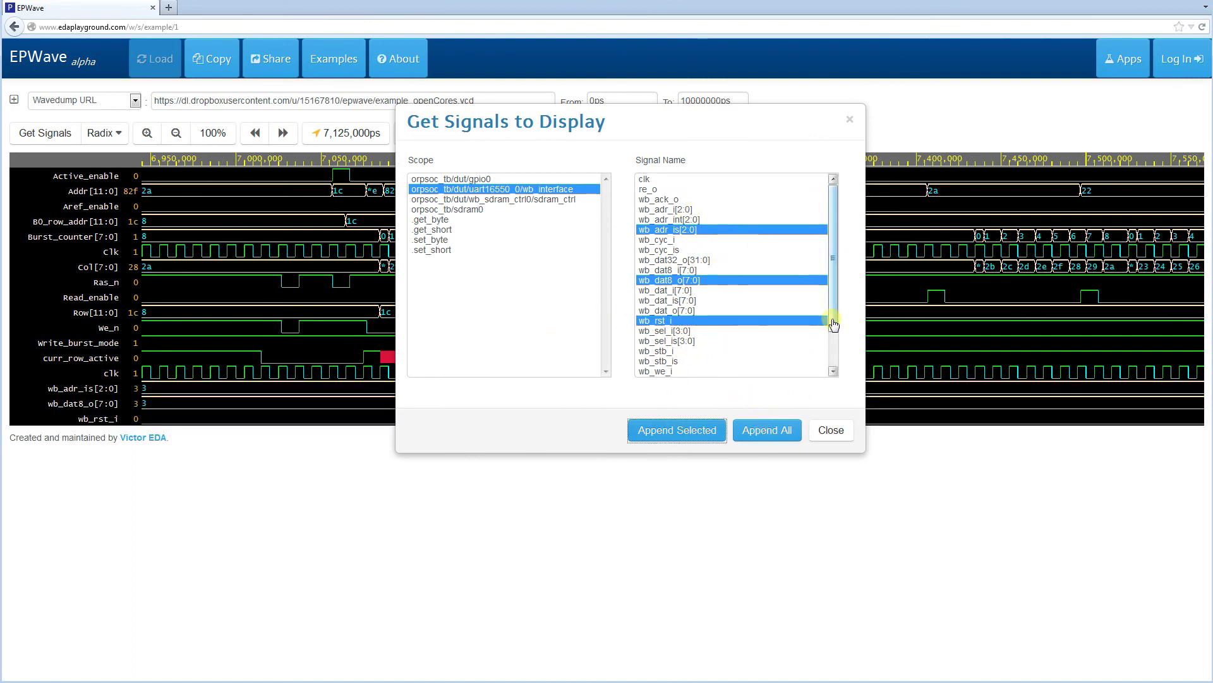
left_click(832, 350)
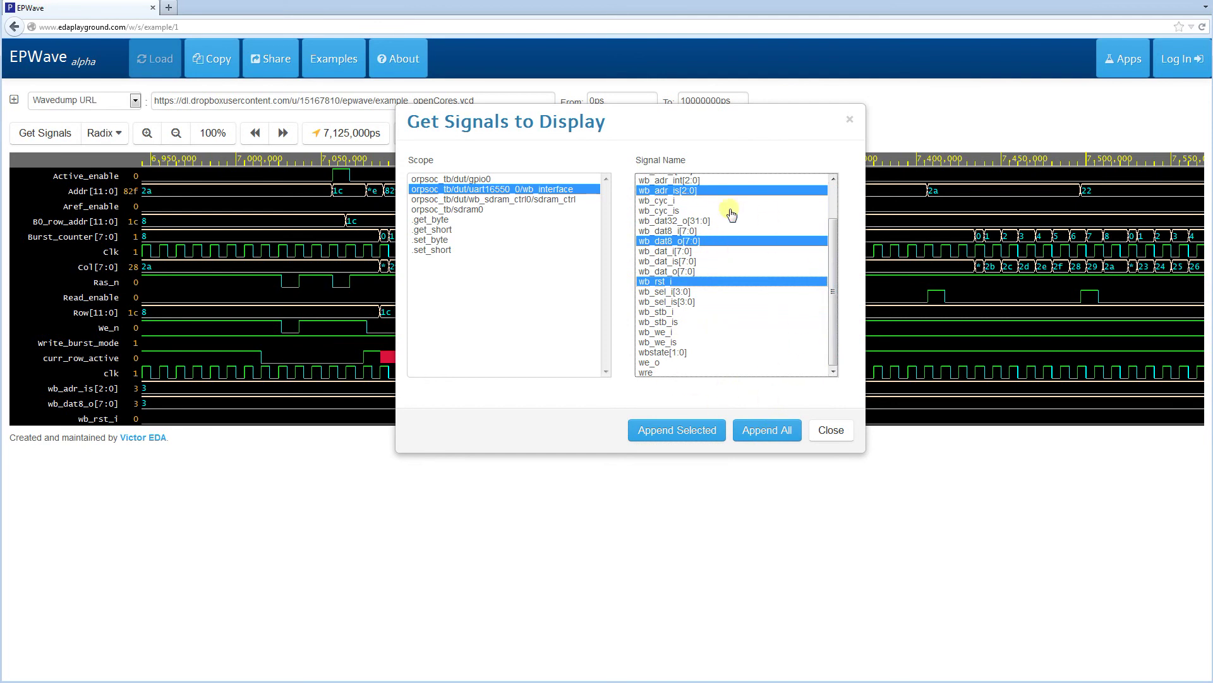
left_click(766, 432)
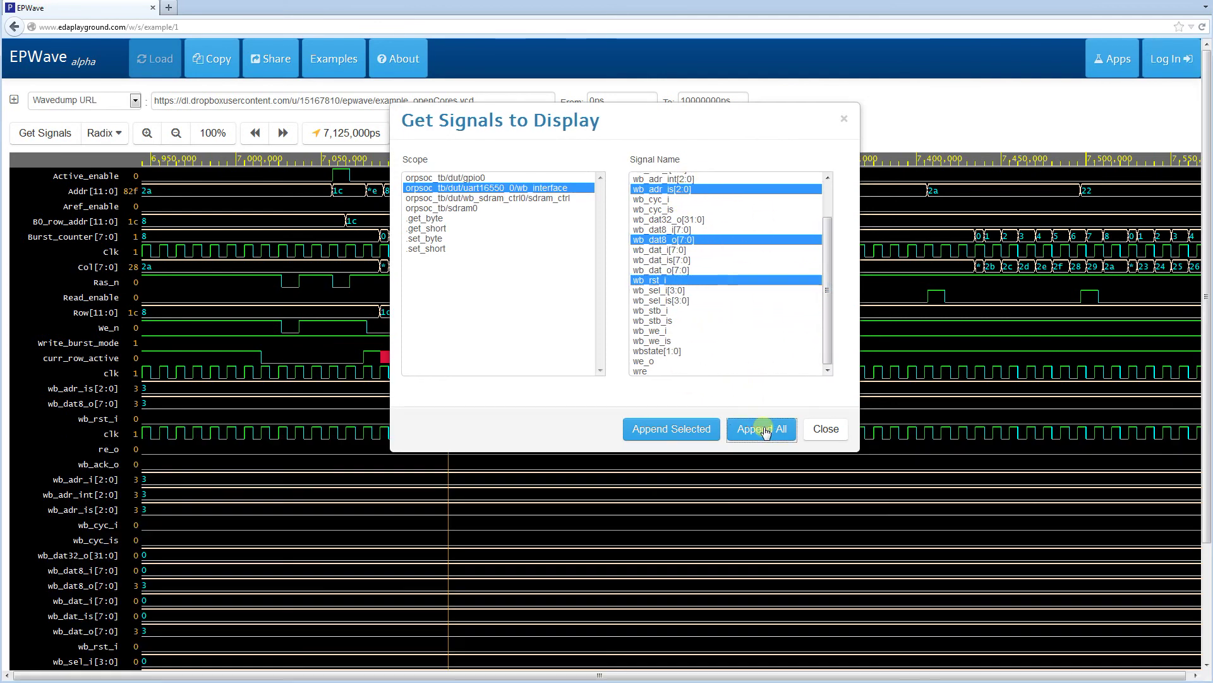
Close the signal chooser, set the marker at 7,085,000ps and zoom in three times around it.
left_click(825, 430)
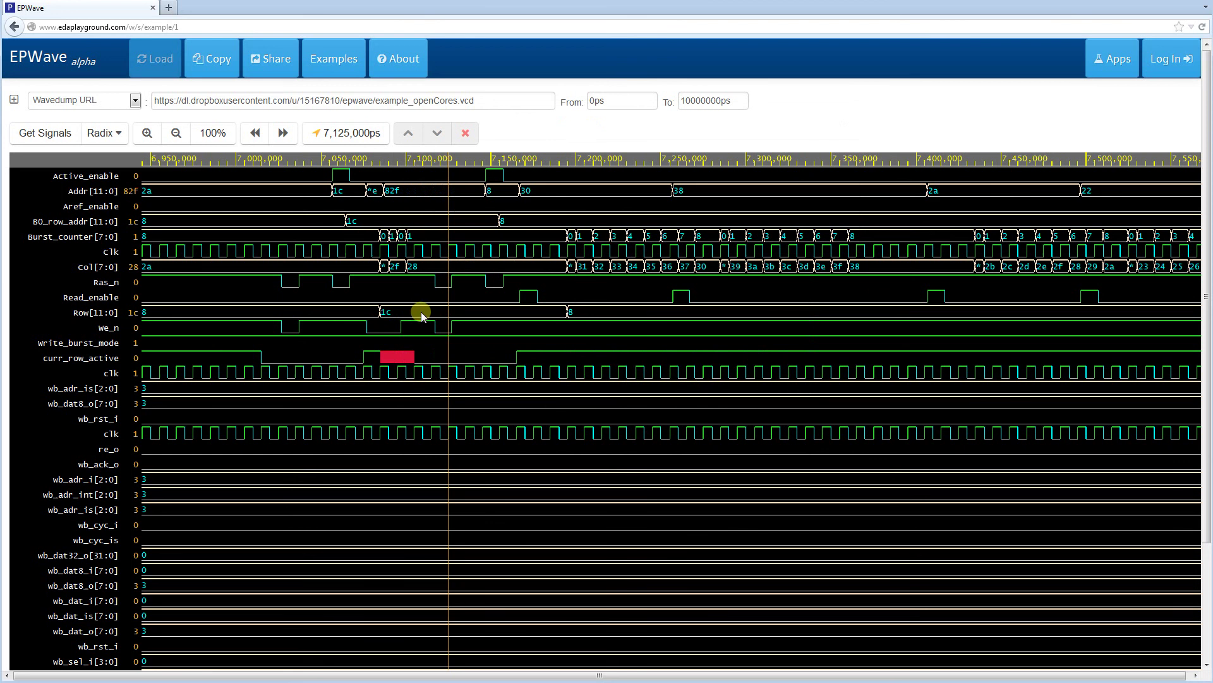
scroll(421, 316, "down", 3)
scroll(422, 316, "up", 3)
left_click(370, 239)
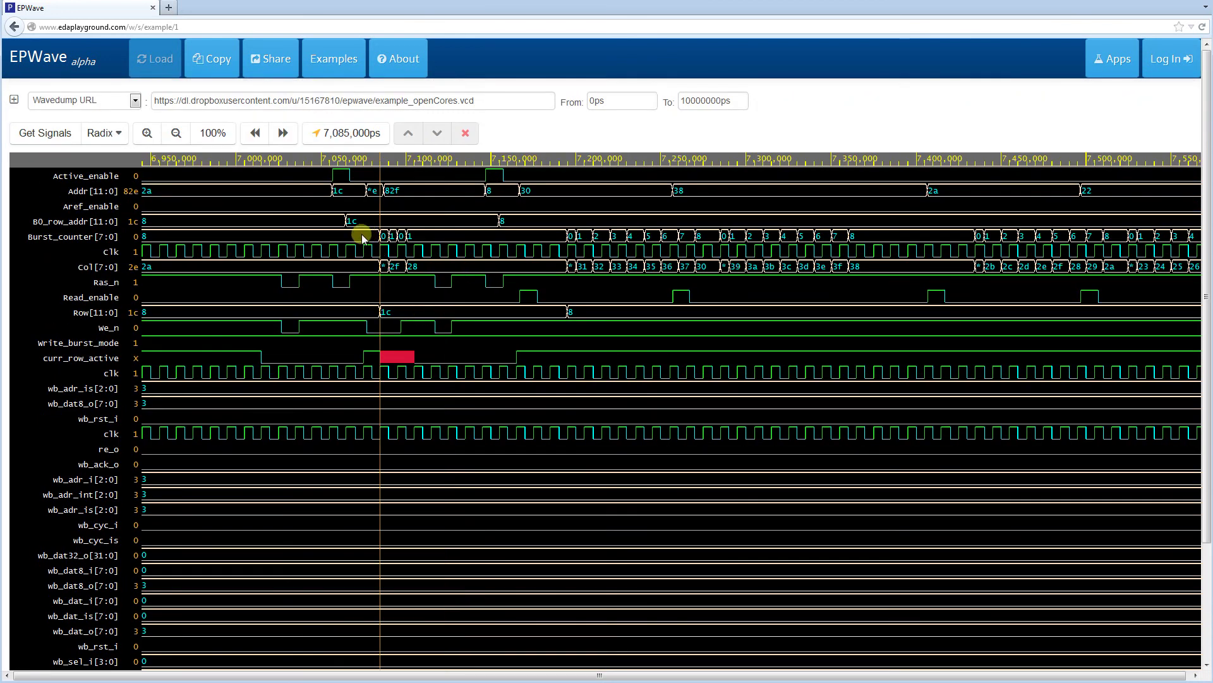
left_click(151, 137)
left_click(150, 139)
left_click(150, 139)
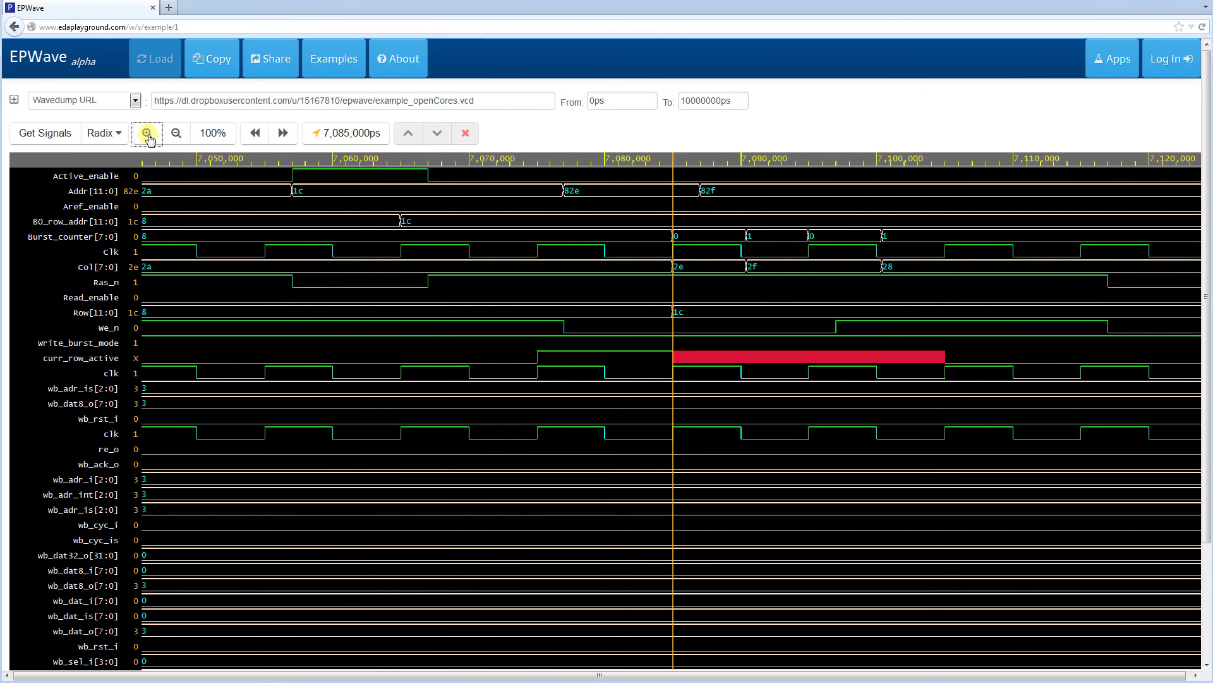
Pan the view earlier six times, then jump back to the 7,085,000ps marker.
left_click(256, 137)
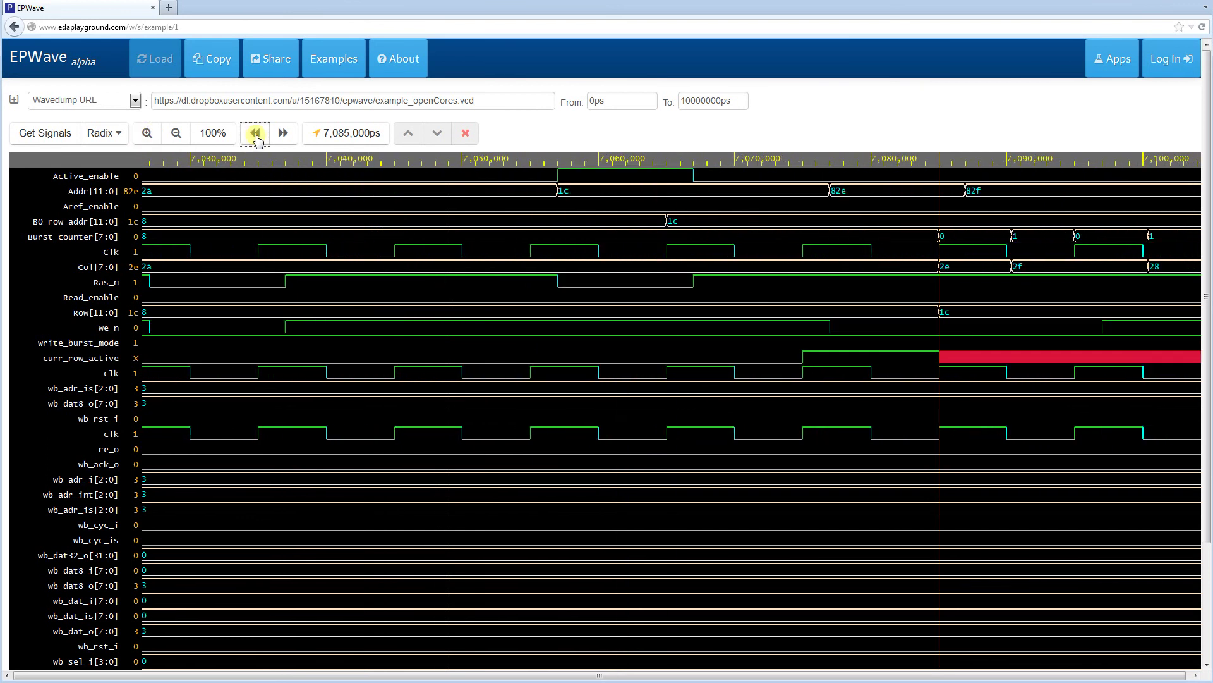
left_click(256, 136)
left_click(256, 137)
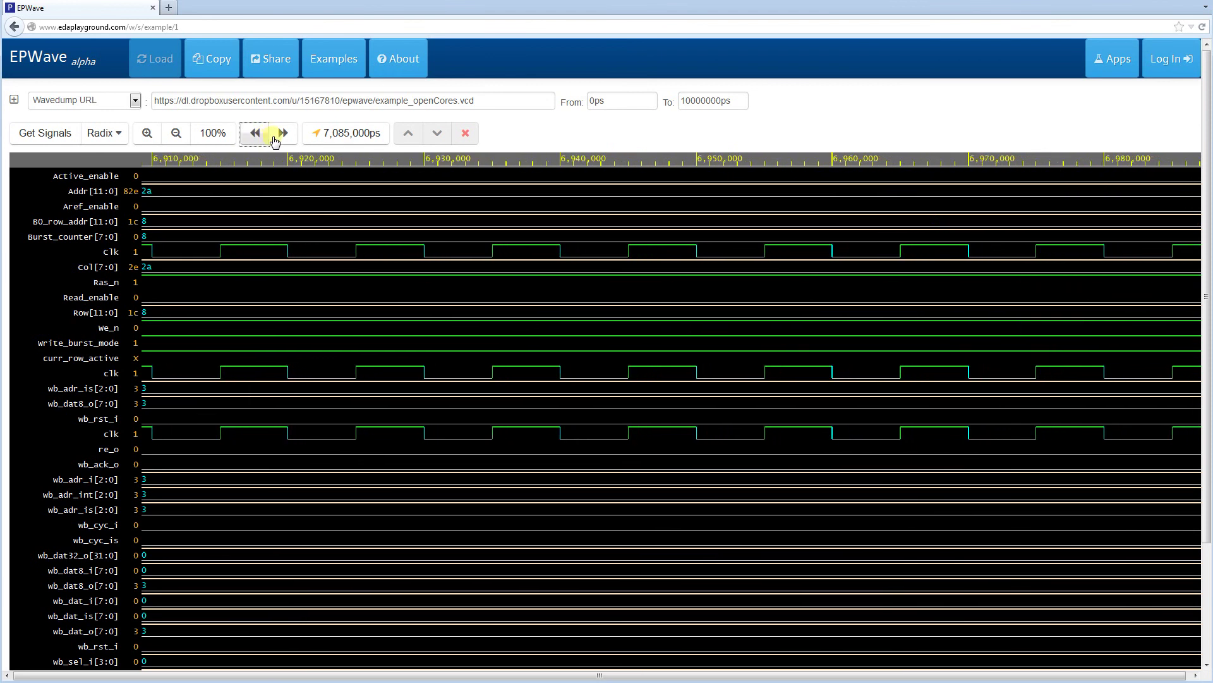
left_click(282, 133)
left_click(256, 134)
left_click(255, 134)
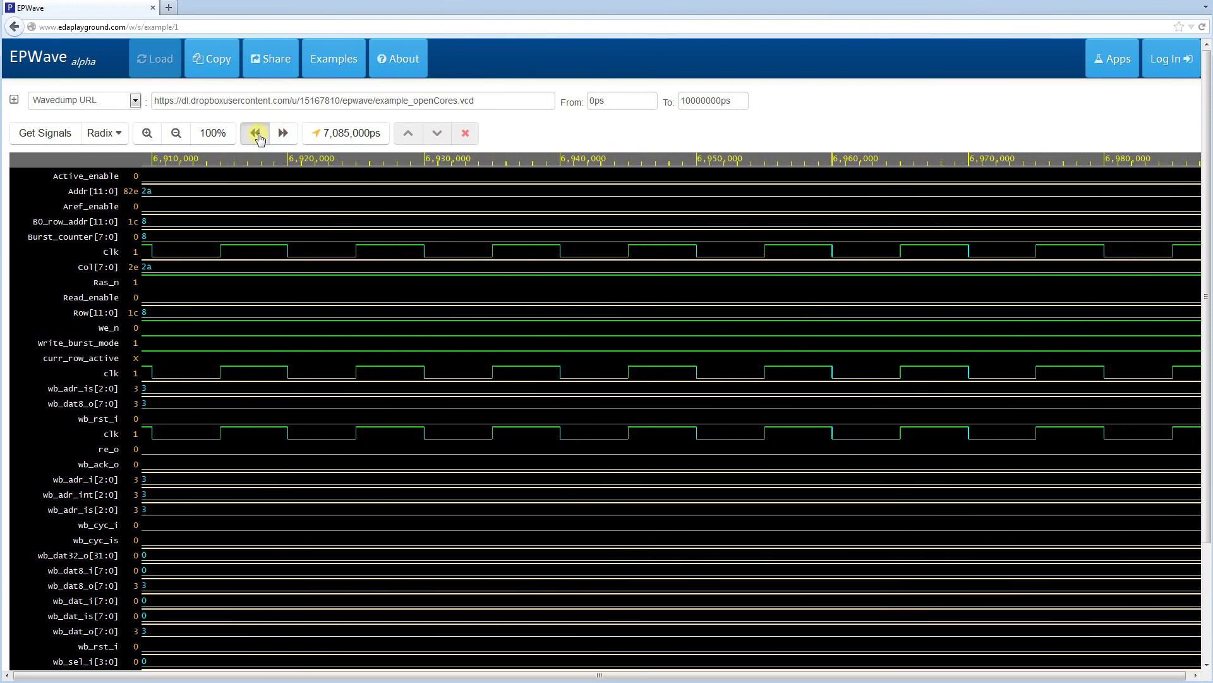
left_click(341, 135)
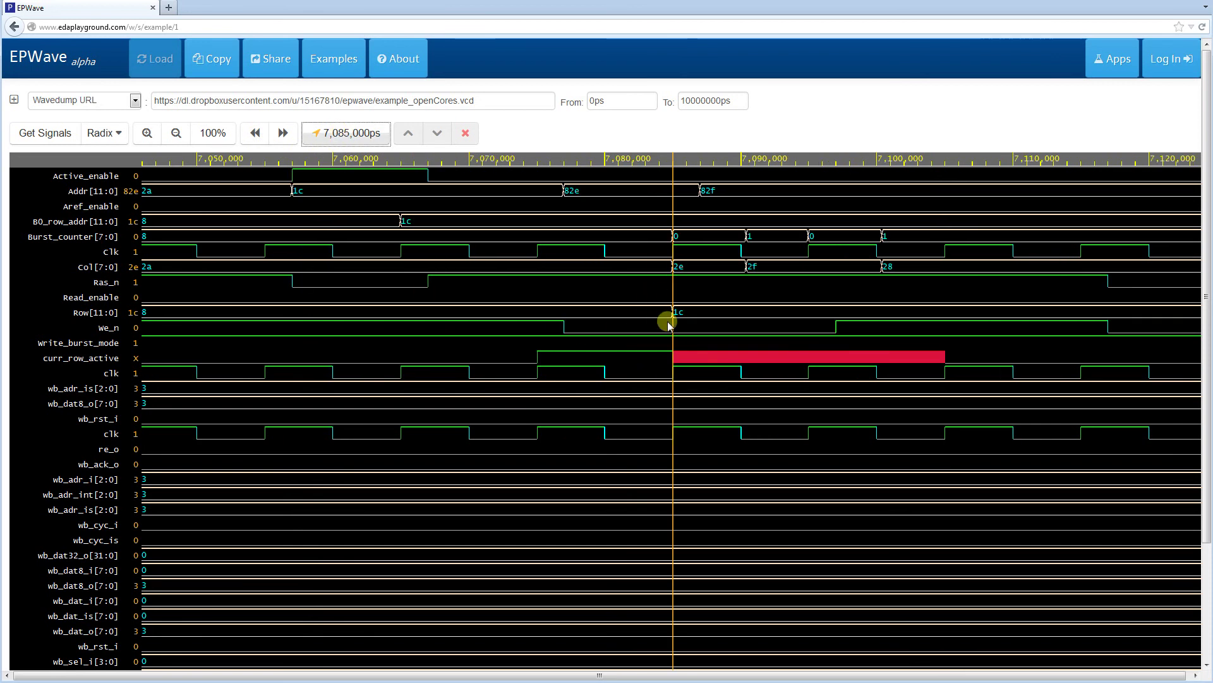
Zoom to fit the full 0 to 10,000,000ps range and scroll through all signals.
left_click(218, 138)
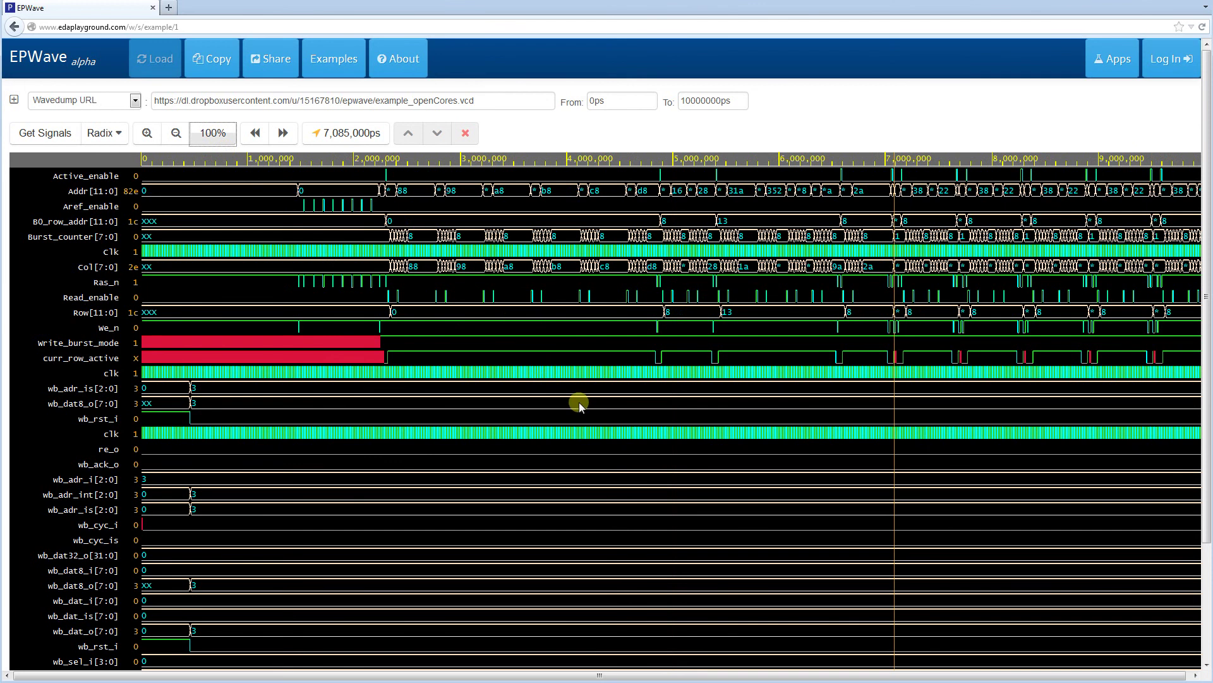
scroll(579, 402, "down", 3)
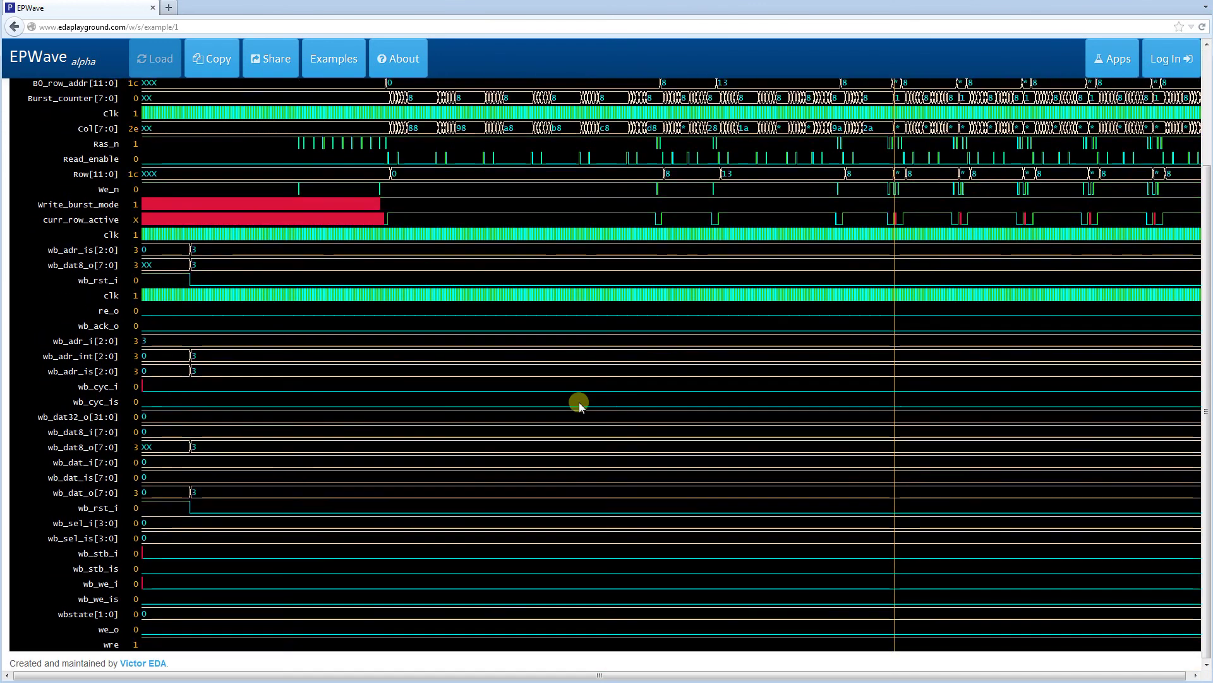
scroll(579, 402, "up", 3)
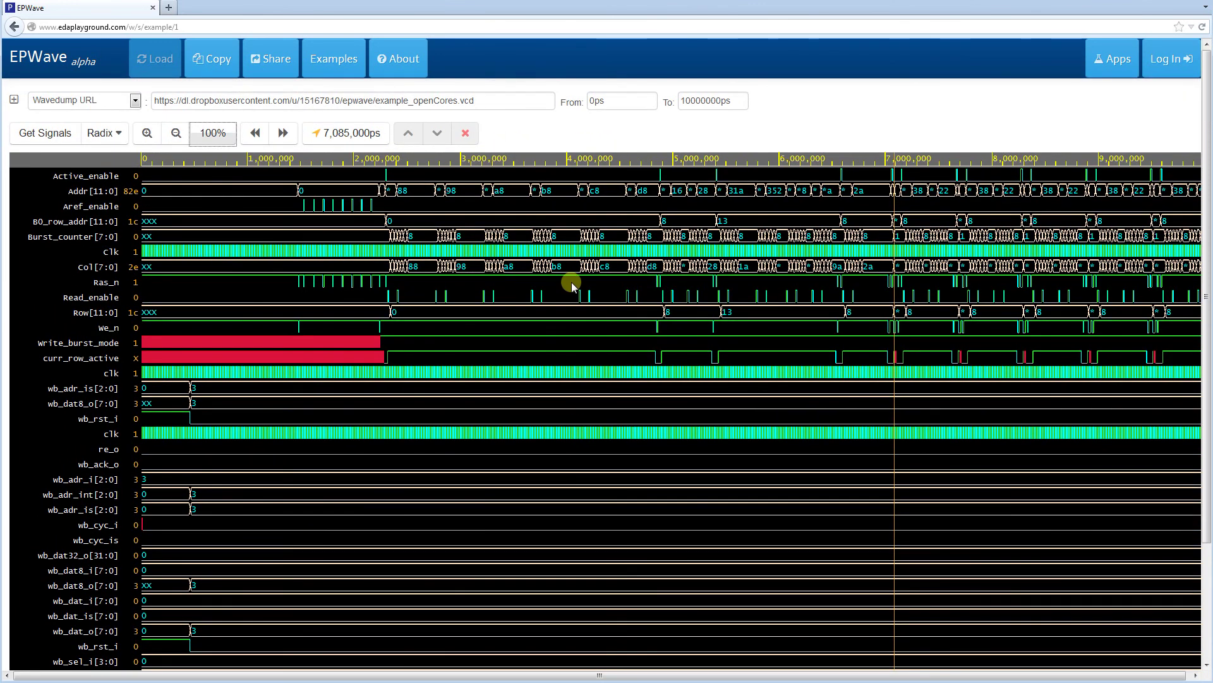
Switch the radix to Binary and place the cursor at 3,410,400ps, then 3,860,400ps.
left_click(120, 133)
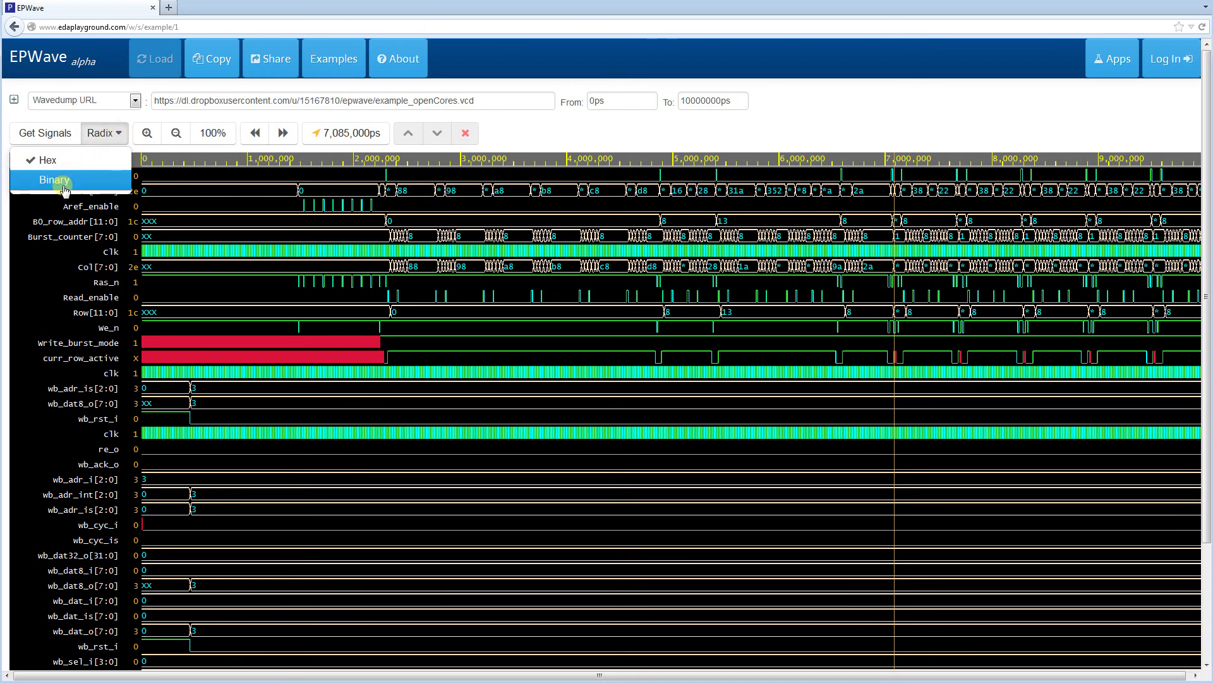
left_click(67, 180)
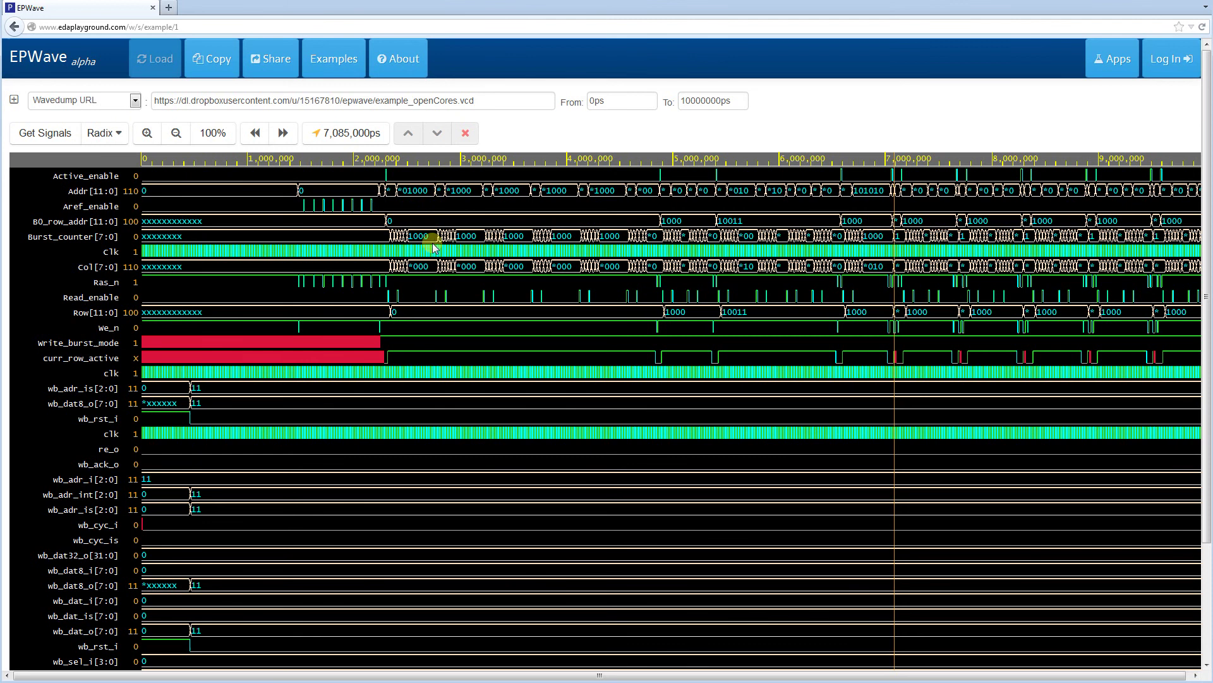
left_click(503, 238)
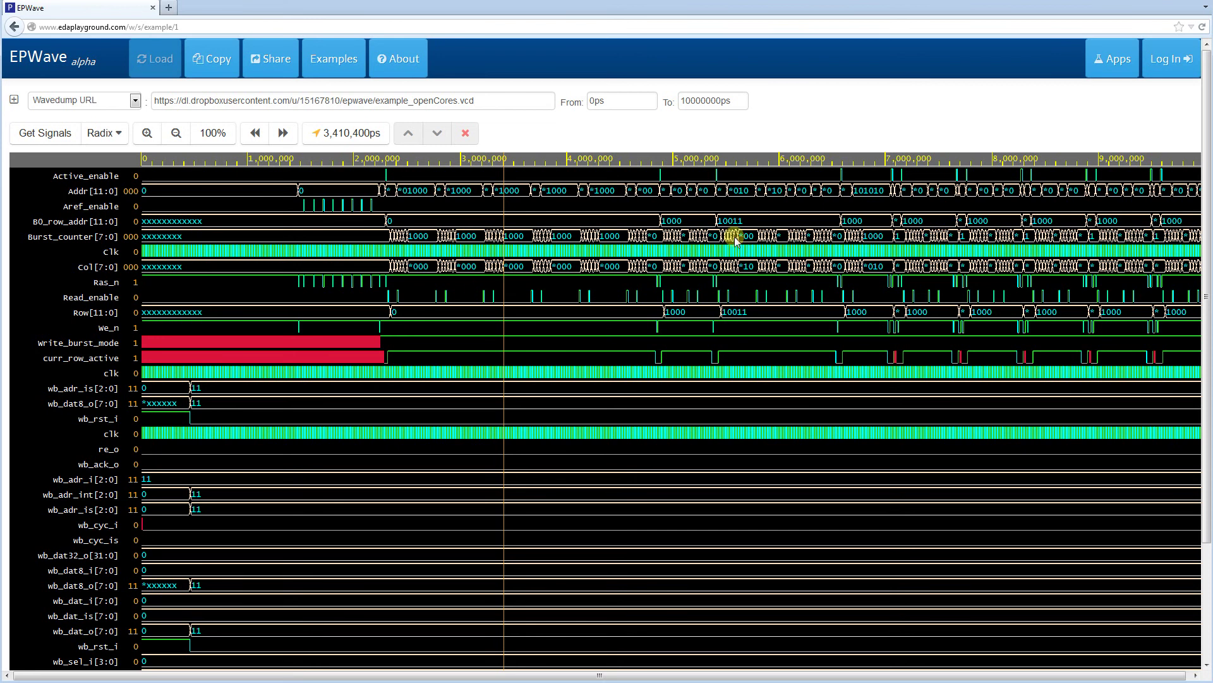
left_click(552, 261)
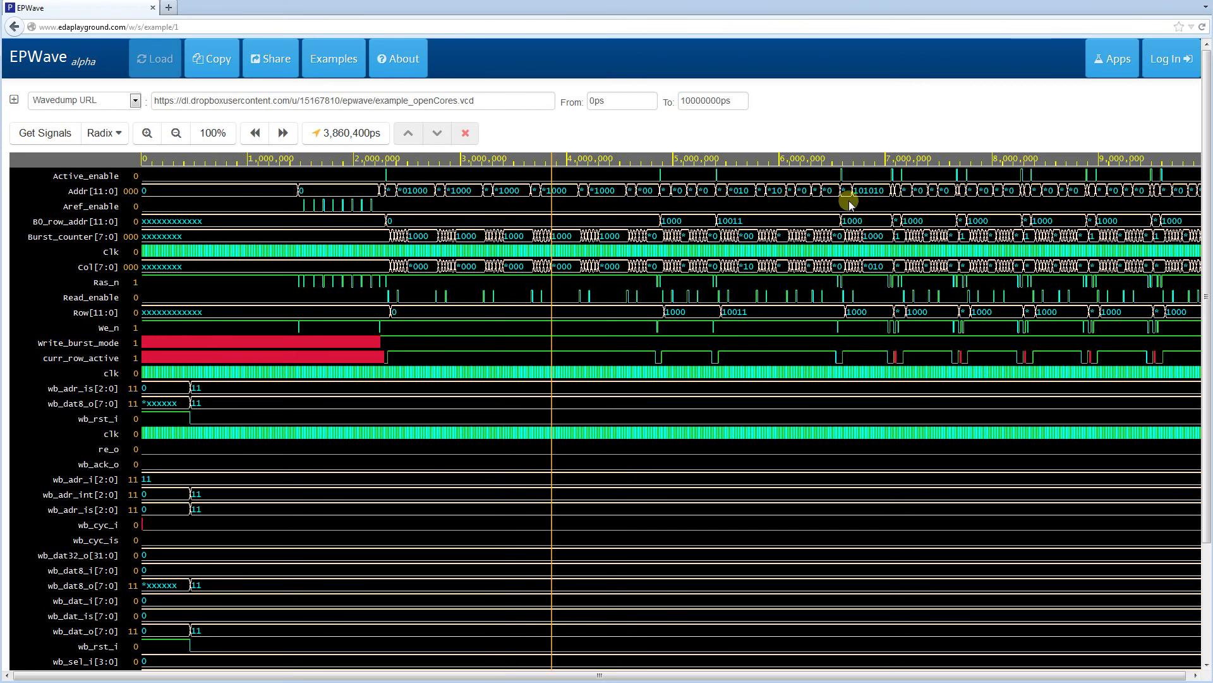
Sign in with a Google account and move the cursor to 7,065,000ps.
left_click(1166, 63)
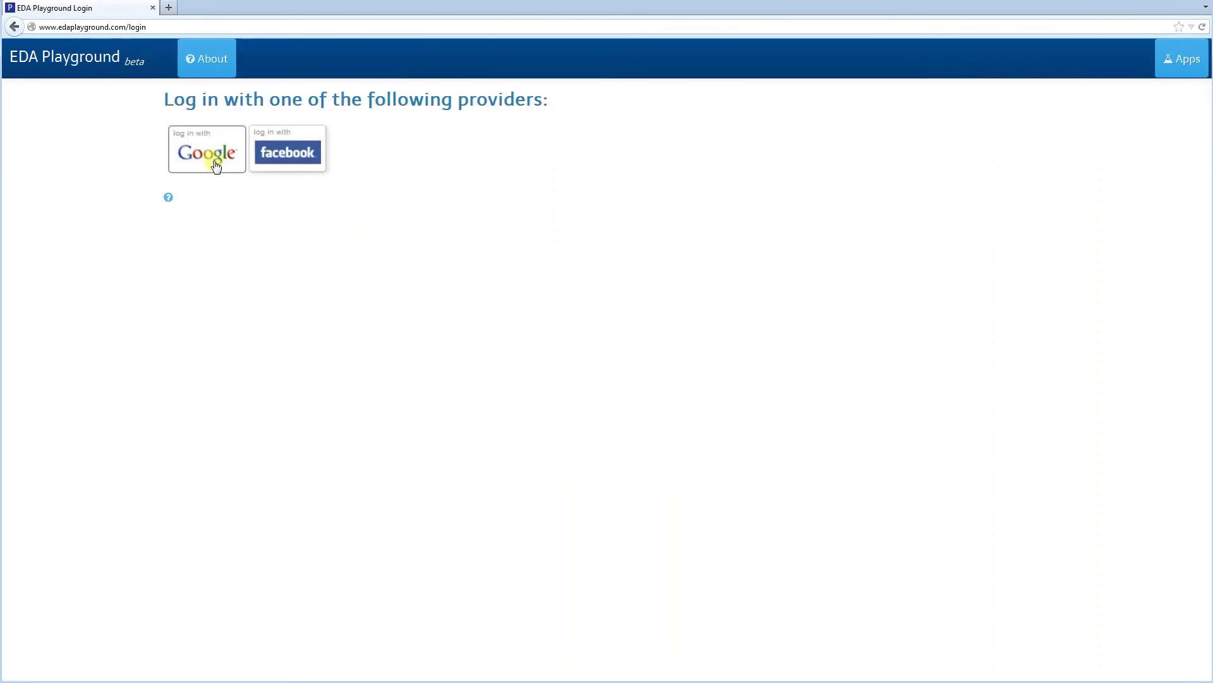
left_click(216, 166)
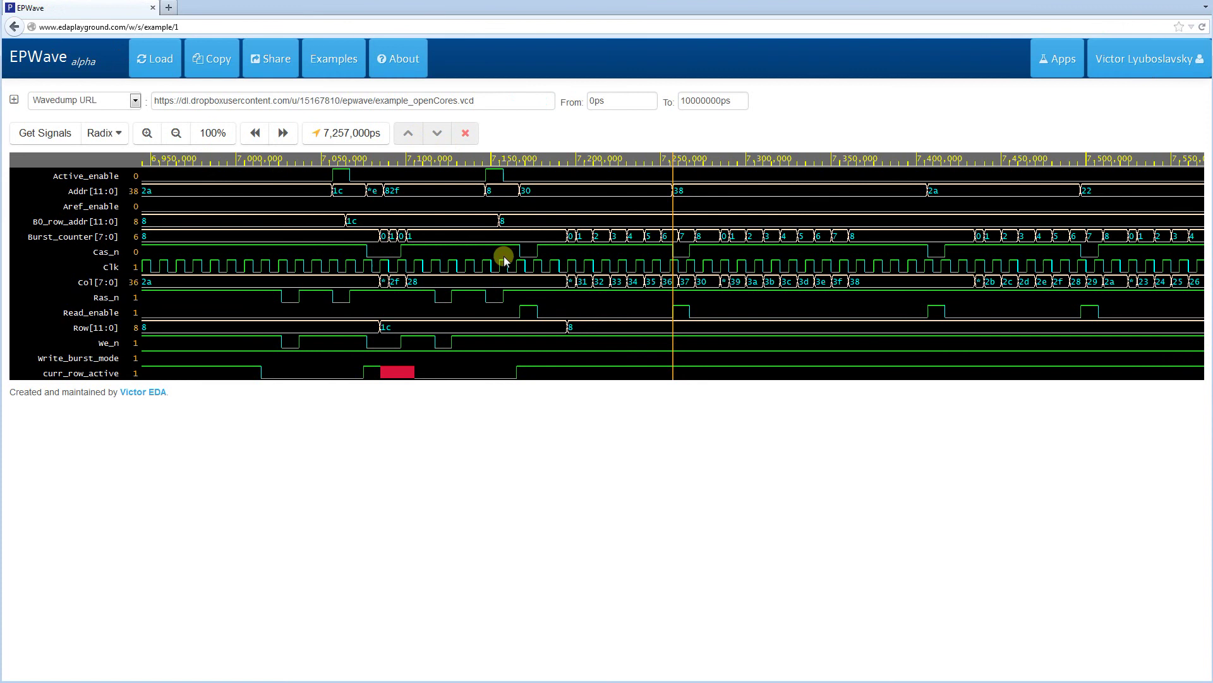
left_click(347, 226)
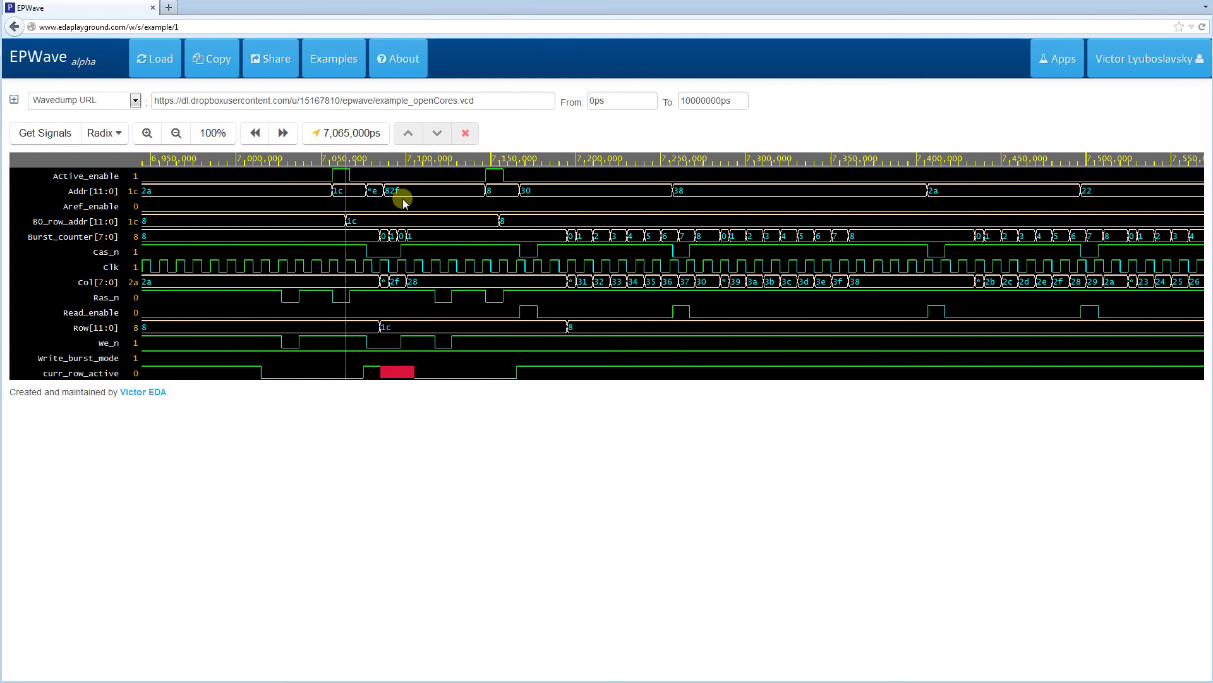
Switch to EDA Playground, expand the Verilog examples and enlarge the code editors.
left_click(1046, 59)
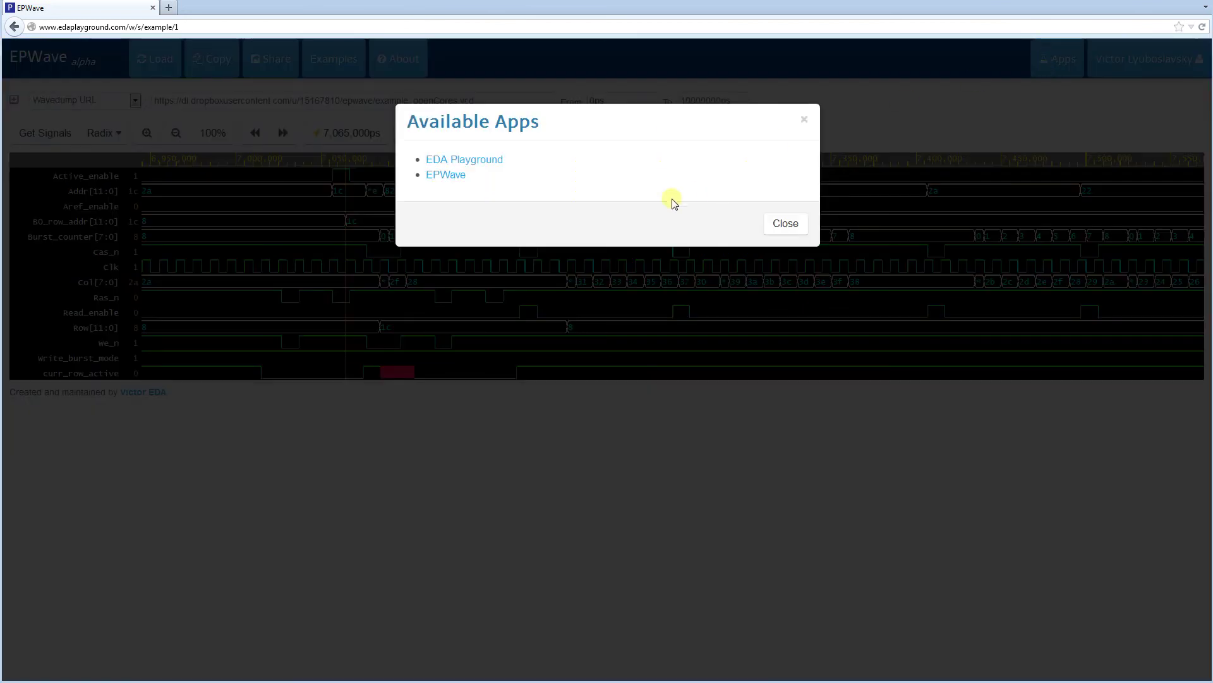
left_click(472, 162)
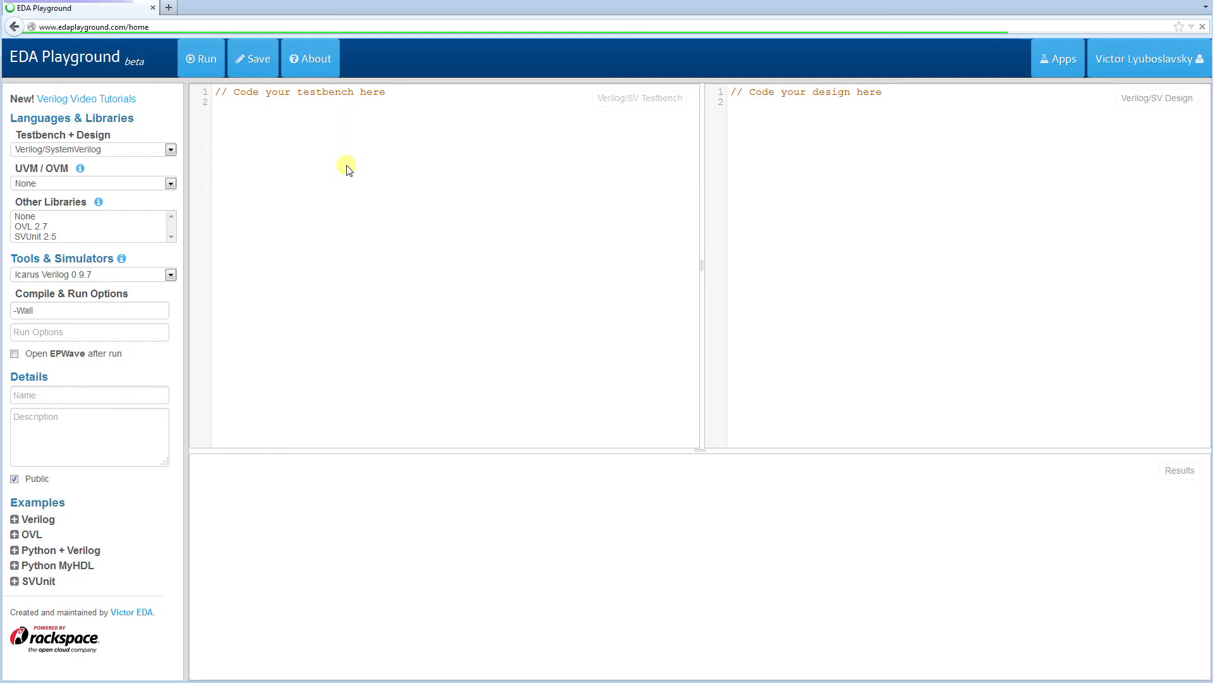
left_click(15, 520)
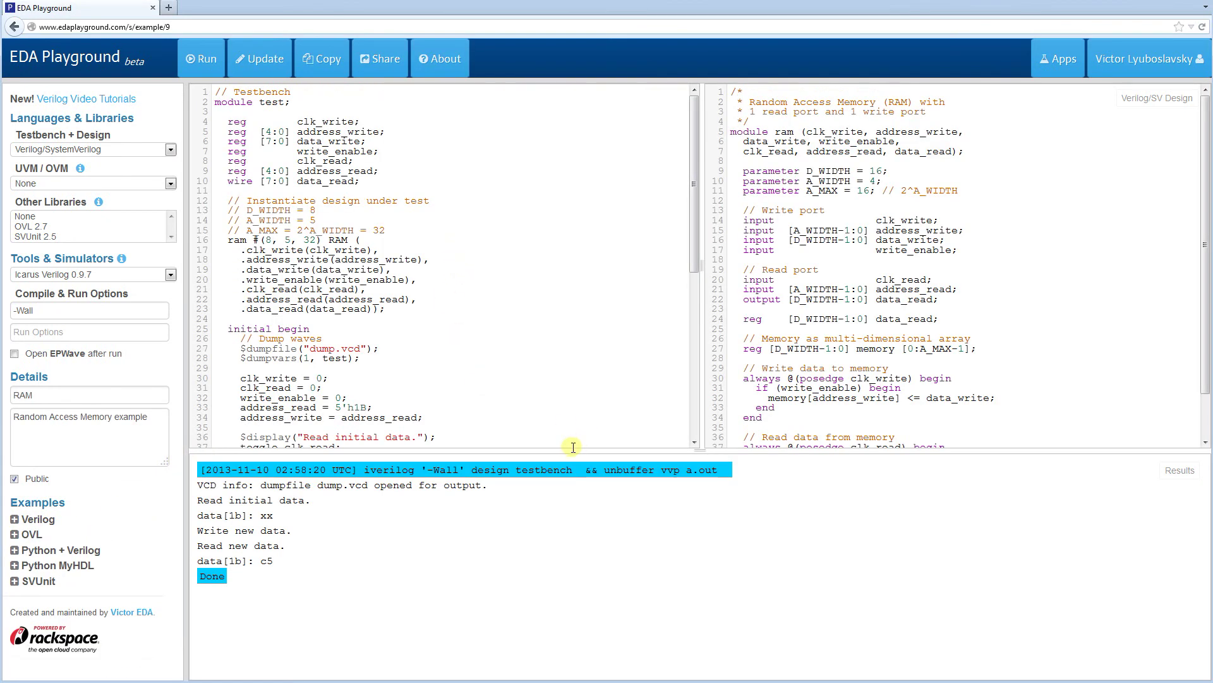
left_click_drag(570, 450, 572, 502)
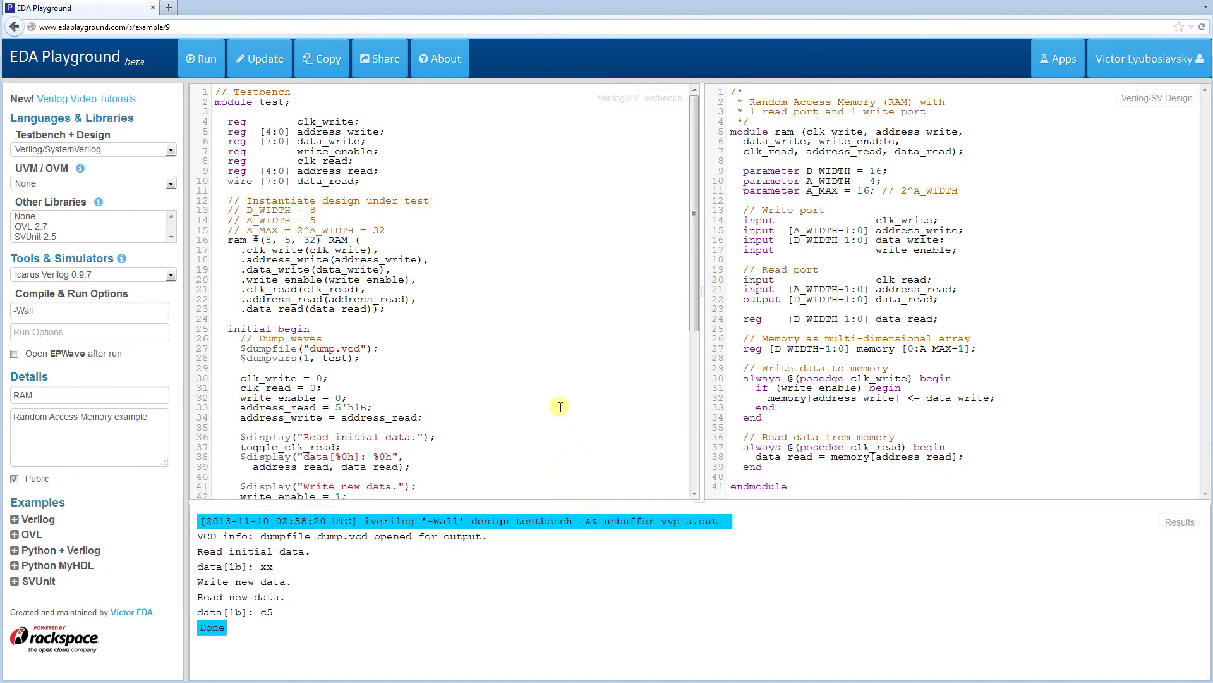
In the testbench, select the $dumpvars(1, test) call to change its depth 1 to 0.
left_click(499, 330)
scroll(512, 262, "down", 2)
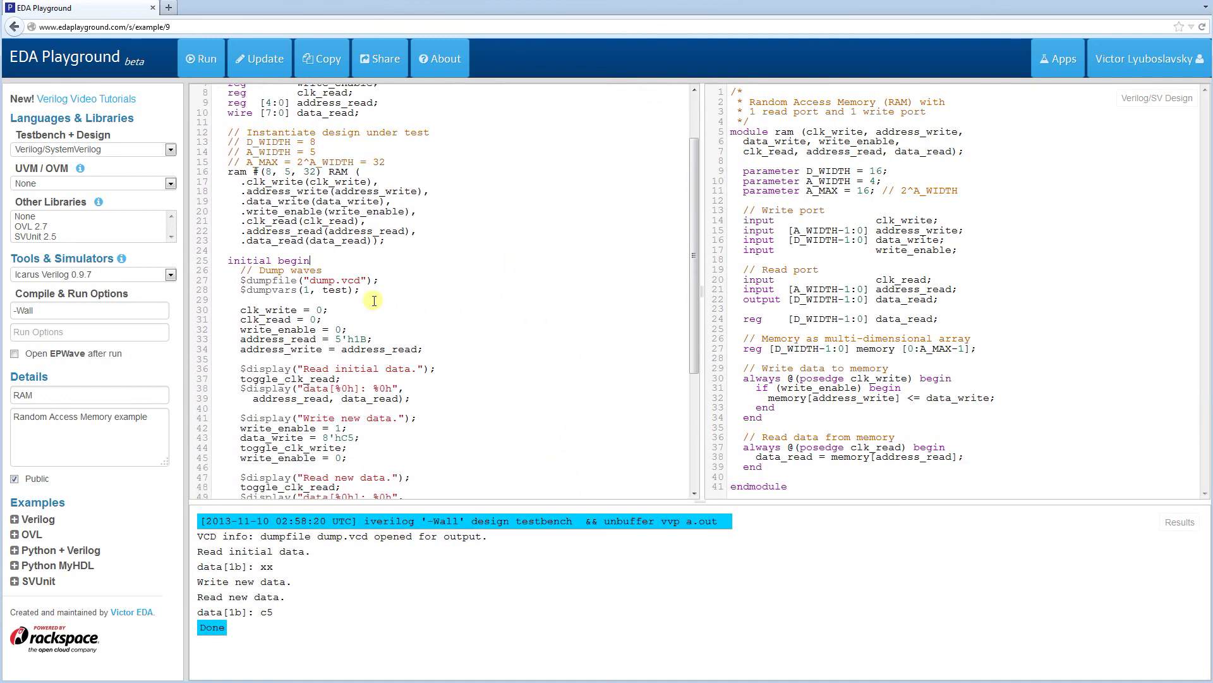
left_click_drag(367, 290, 213, 284)
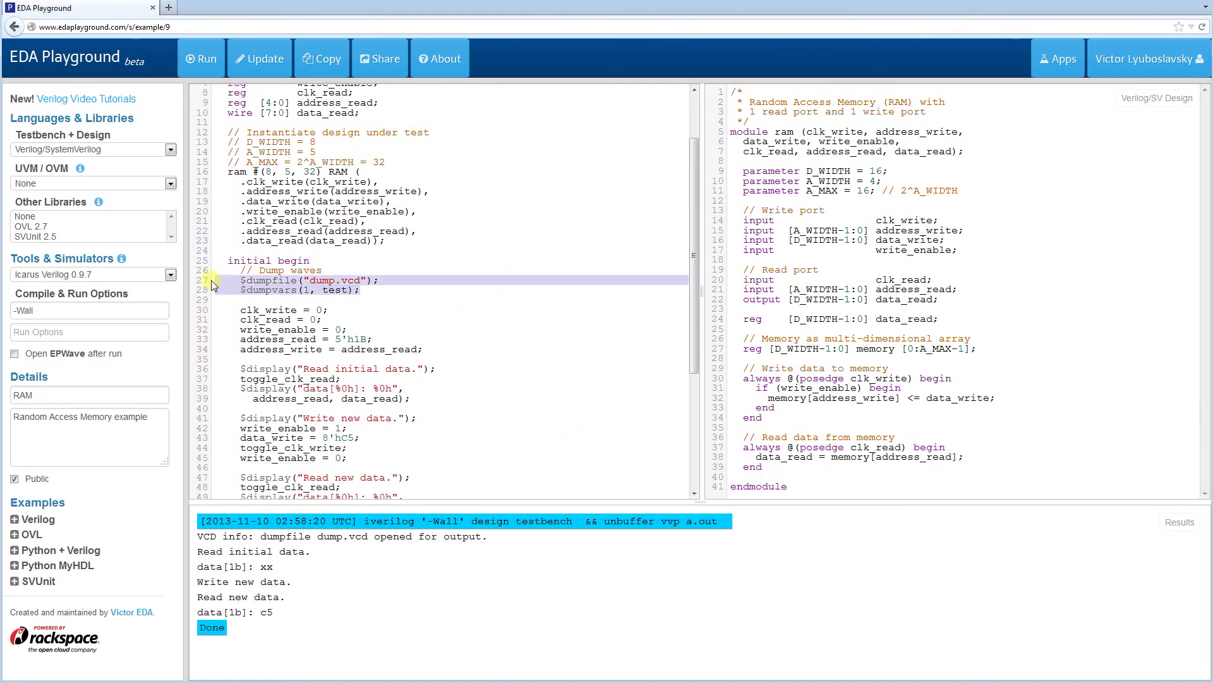
mouse_move(366, 291)
left_mouse_down()
mouse_move(208, 284)
mouse_move(359, 292)
left_mouse_up()
left_click(245, 280)
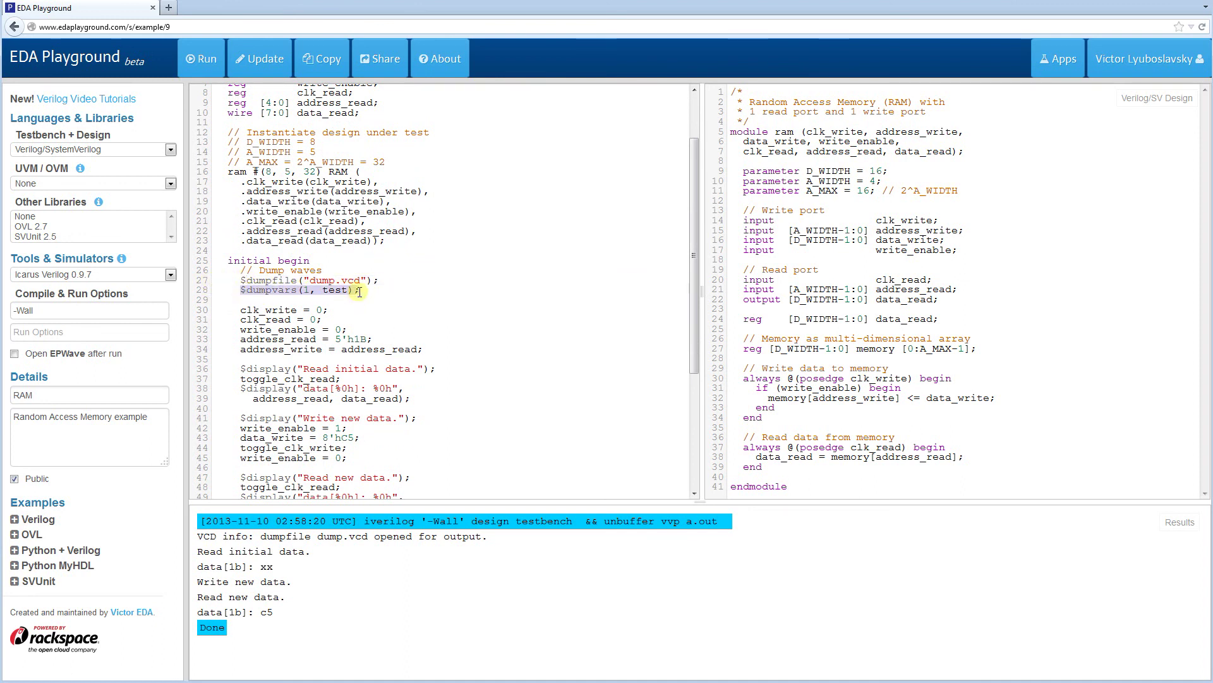
left_click(357, 291)
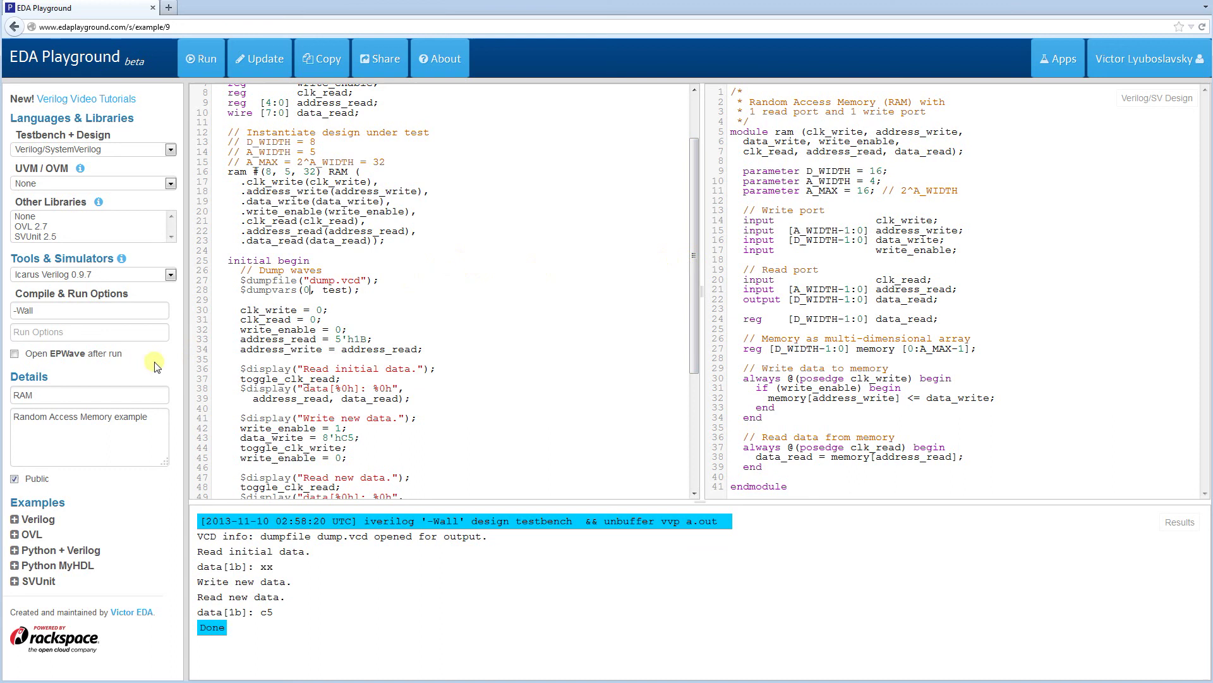
With 'Open EPWave after run' ticked and Icarus Verilog 0.9.7, run the RAM simulation and rerun it.
left_click(14, 354)
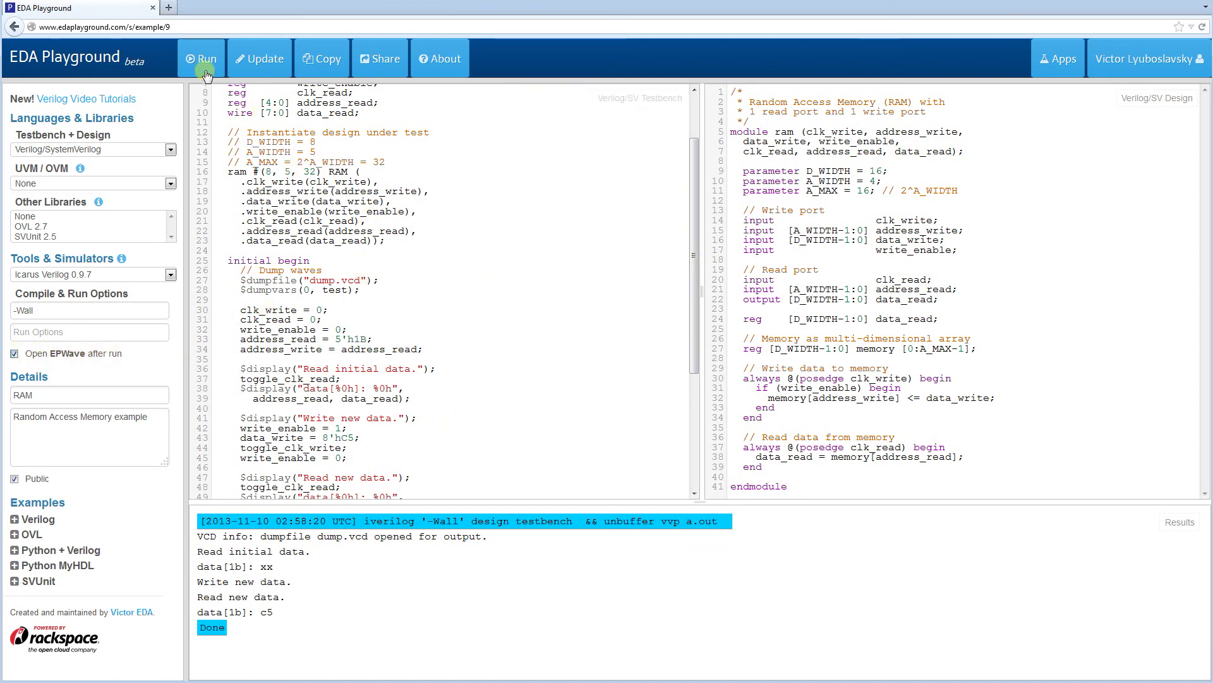
left_click(115, 275)
left_click(114, 279)
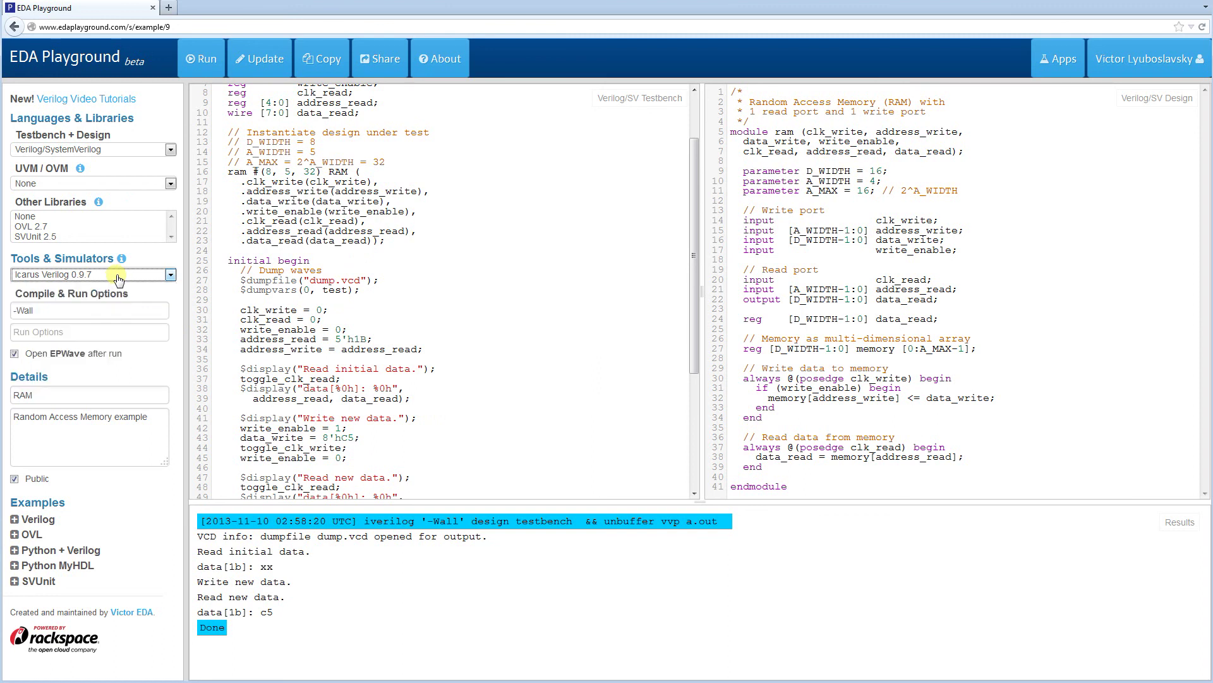
key("ctrl+Return")
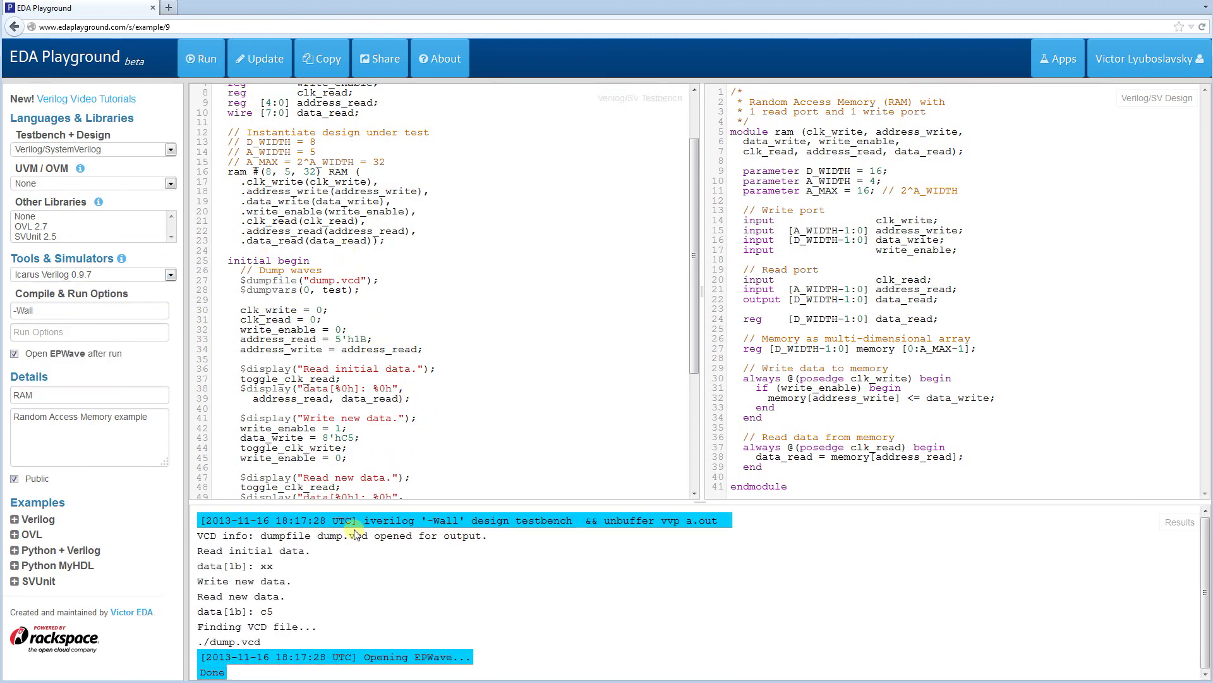
left_click_drag(353, 503, 371, 399)
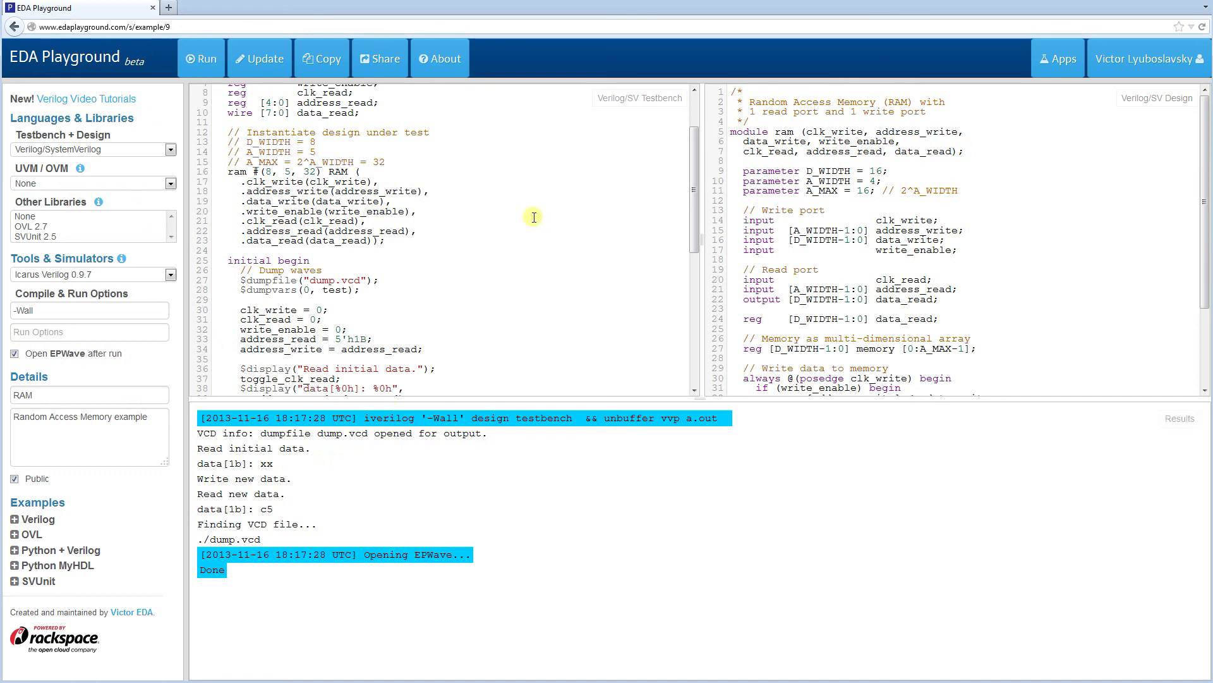
left_click(201, 58)
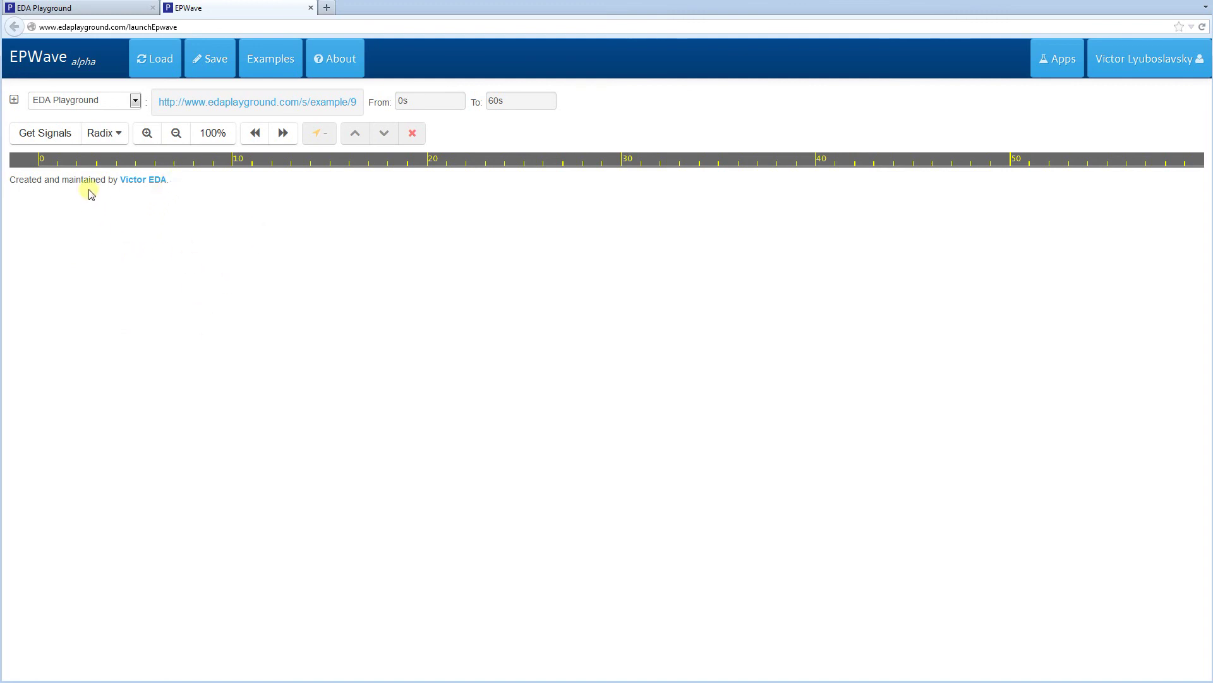
Add all seven test-scope RAM signals, address_read[4:0] through write_enable, to the waveform.
left_click(56, 134)
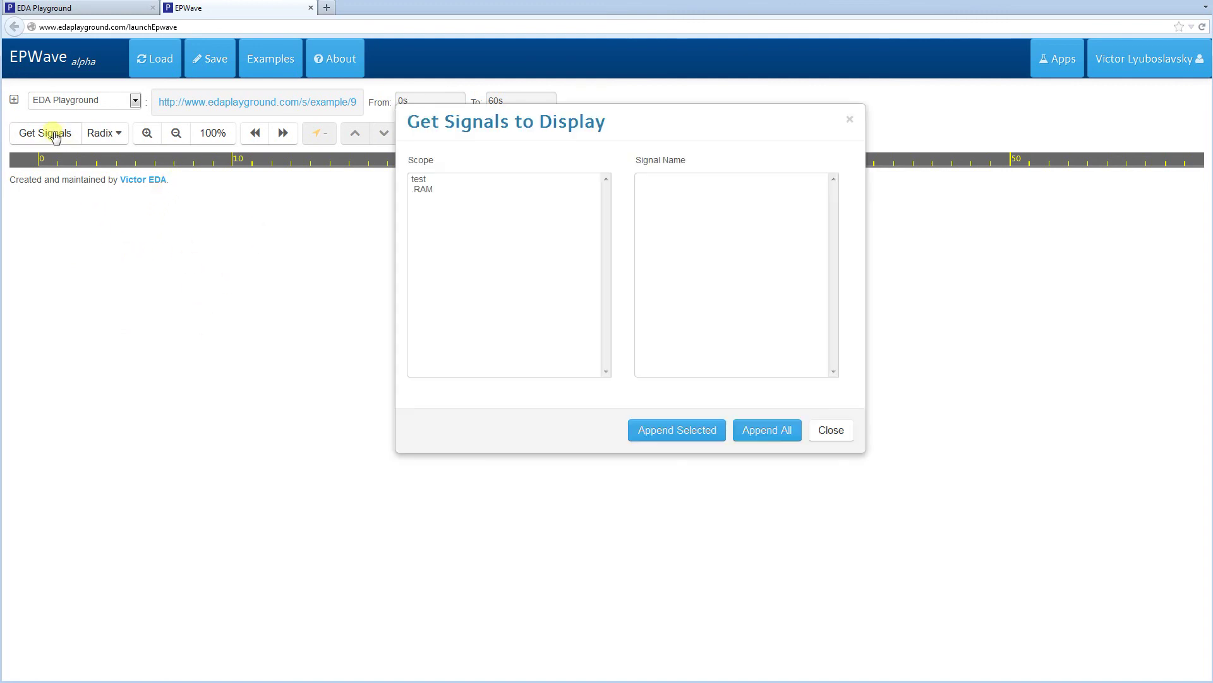
left_click(420, 179)
left_click(423, 190)
left_click(424, 180)
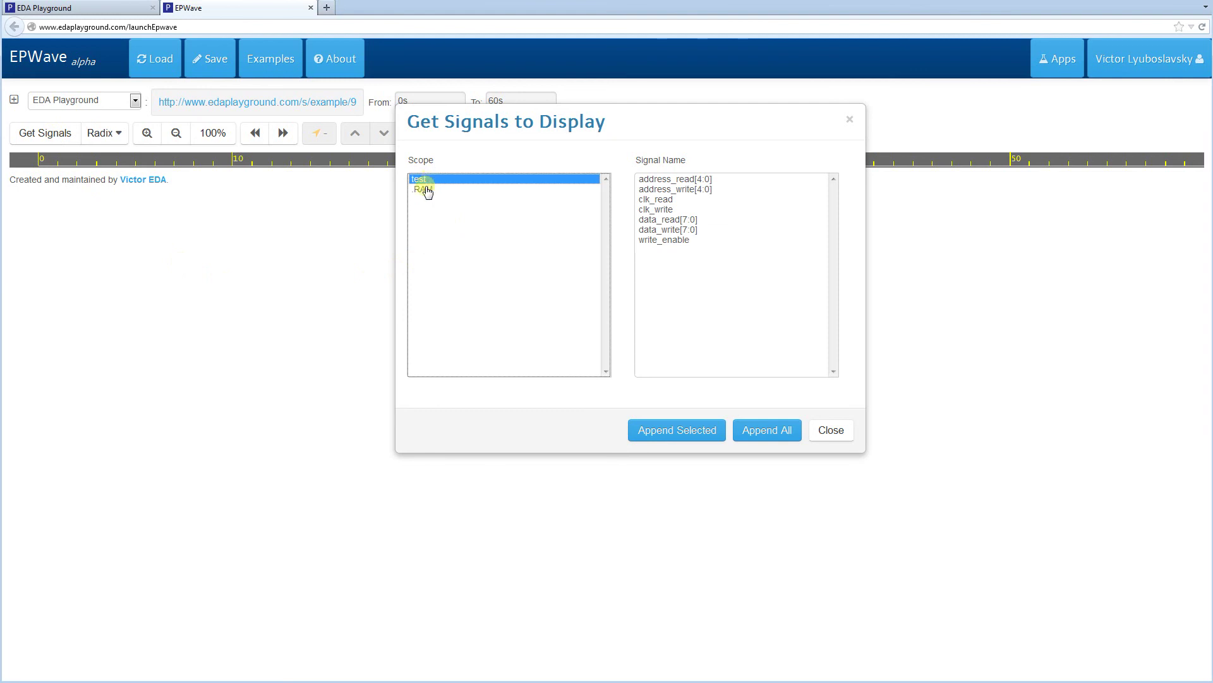
left_click(424, 189)
left_click(423, 180)
left_click(422, 189)
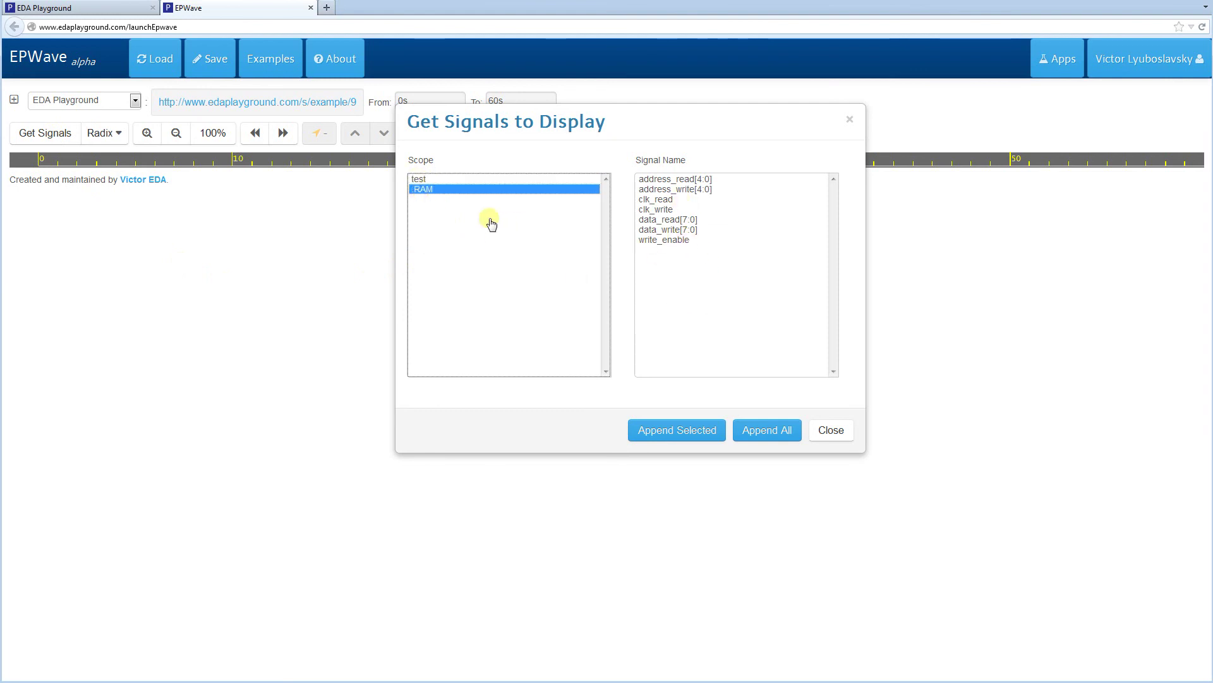
left_click(423, 180)
left_click(422, 188)
left_click(422, 179)
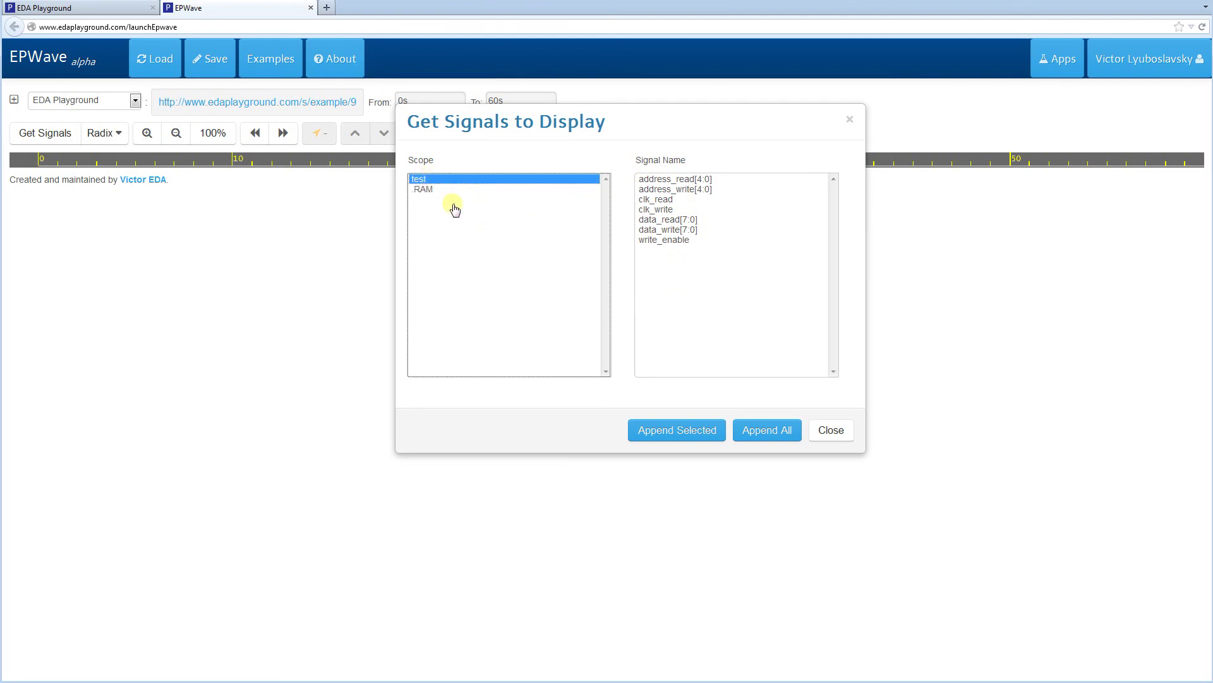
left_click(422, 189)
left_click(423, 179)
left_click(774, 432)
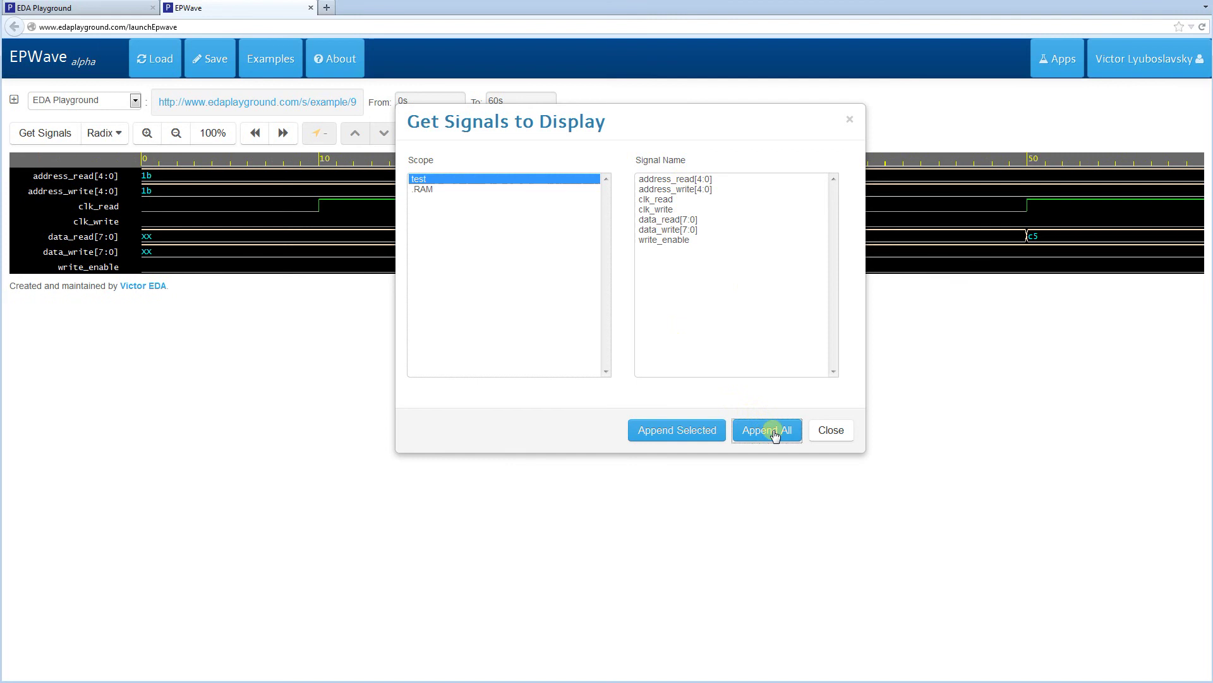
left_click(835, 429)
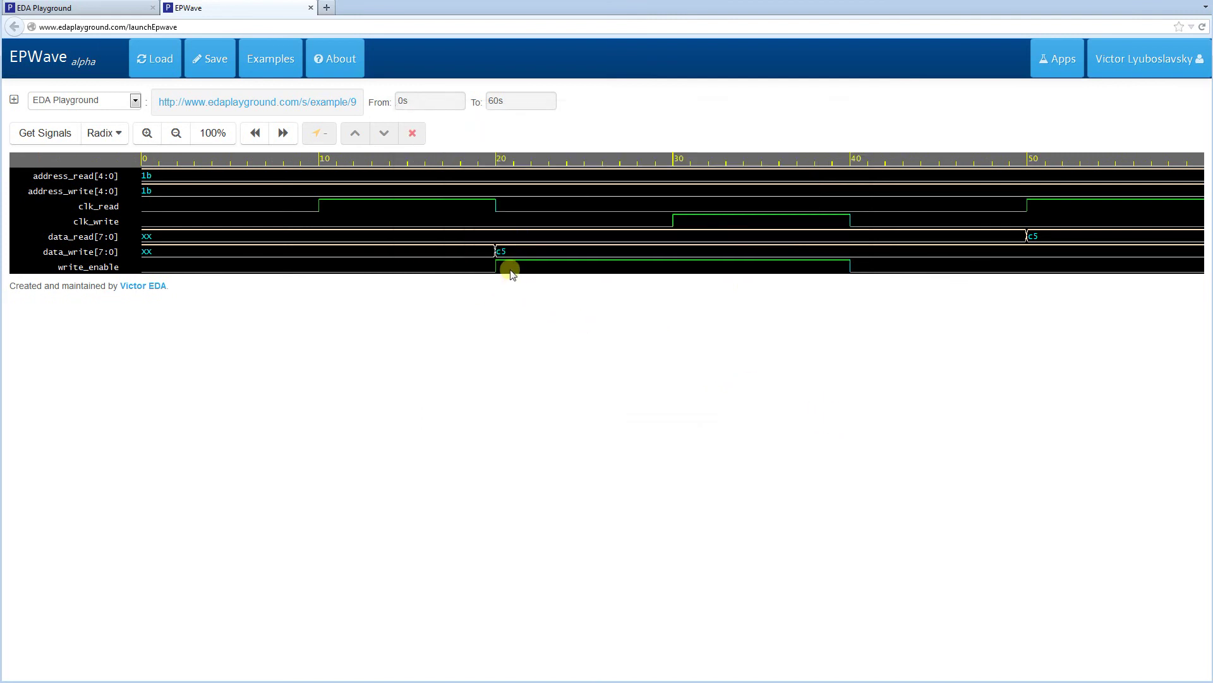
Place the time marker at 30s, then re-run the simulation in EDA Playground to refresh the waves.
left_click(512, 272)
left_click(675, 232)
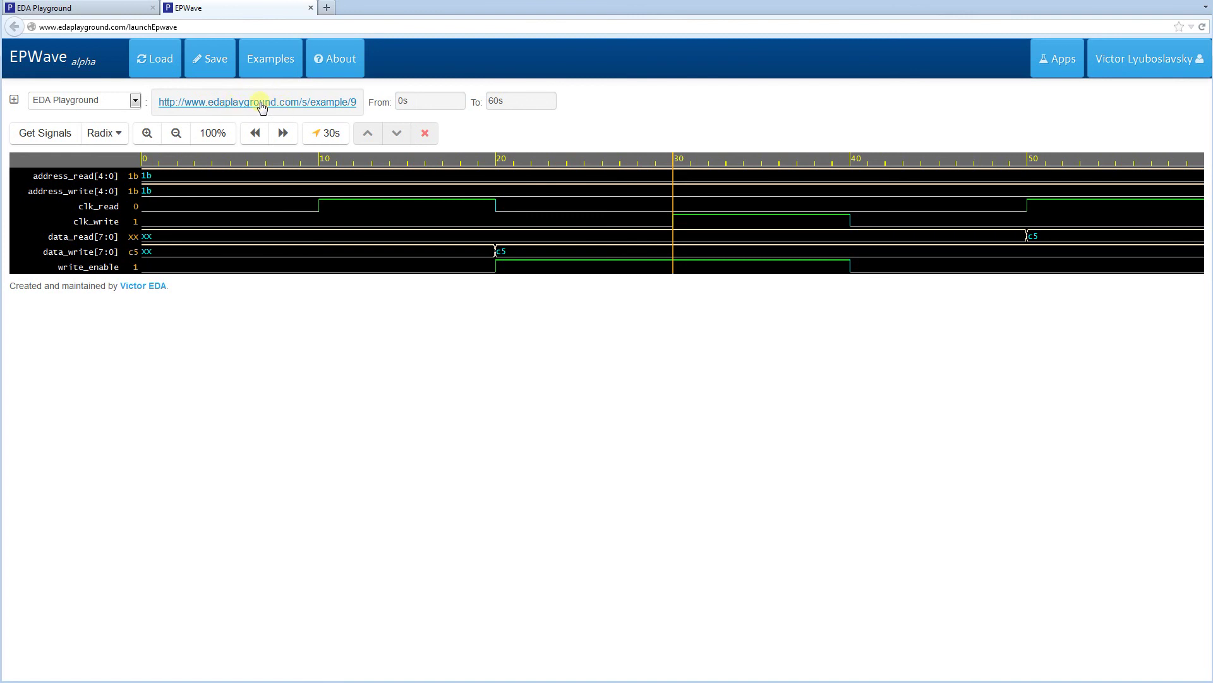
left_click(98, 13)
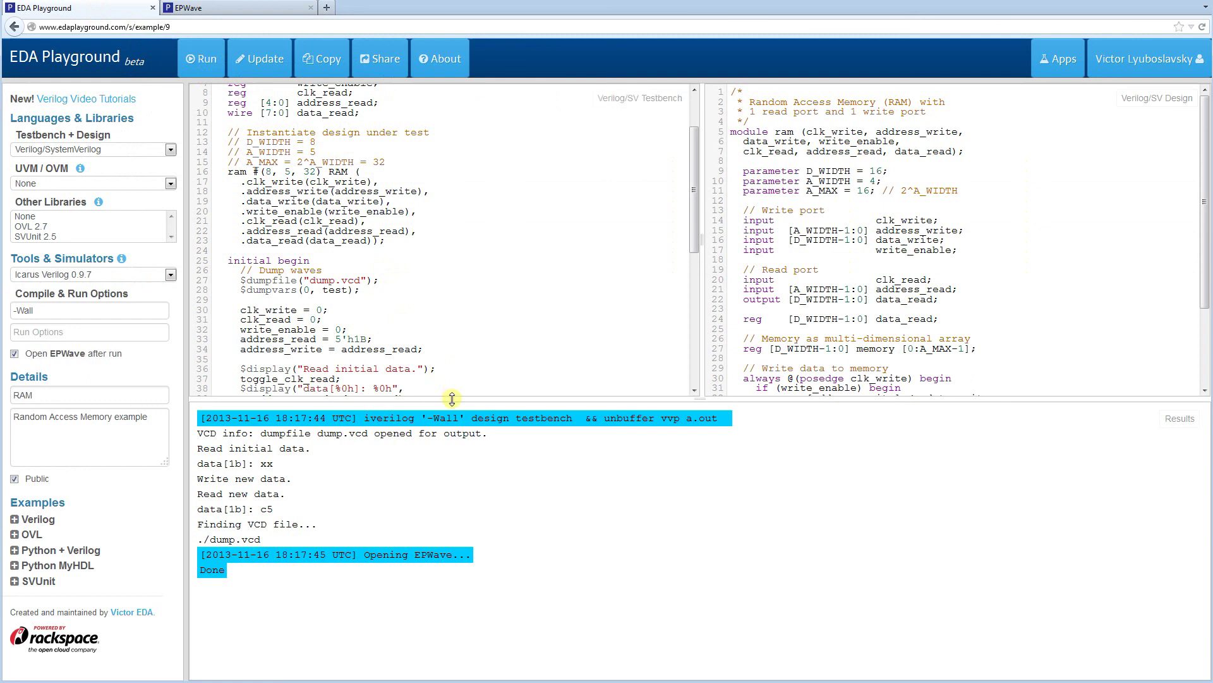
left_click_drag(452, 400, 460, 446)
left_click(214, 59)
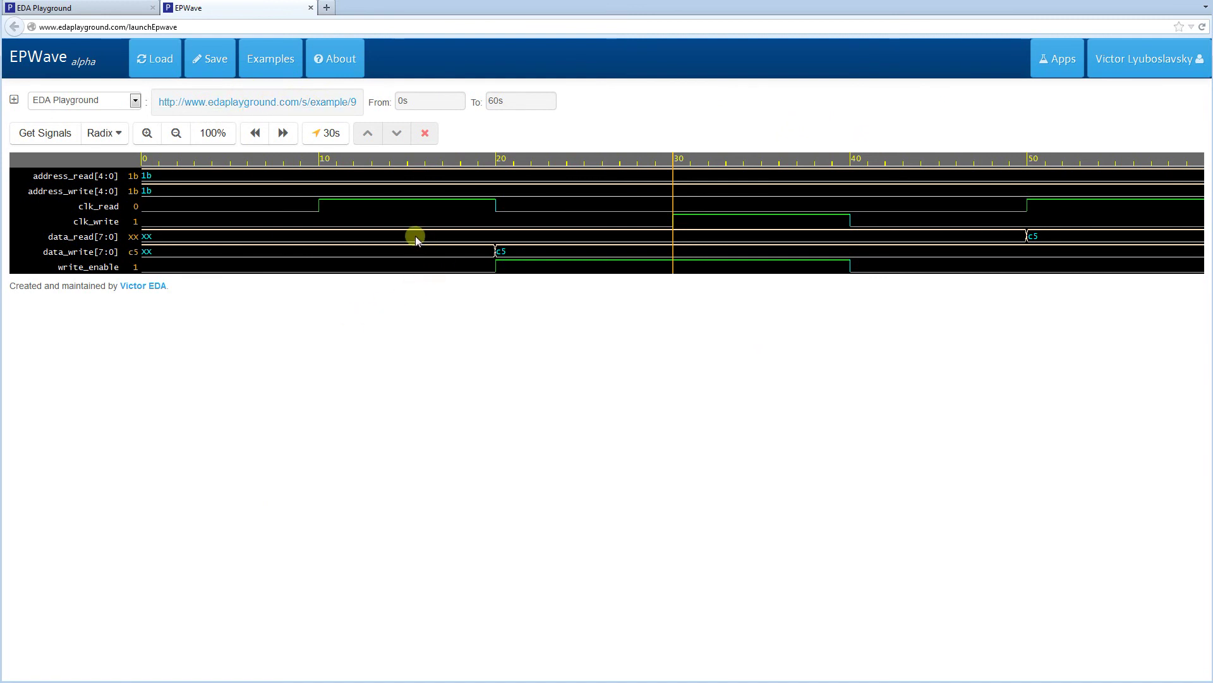
Move the time marker to 20s, where data_write becomes c5, and zoom around it.
left_click(347, 206)
left_click(489, 208)
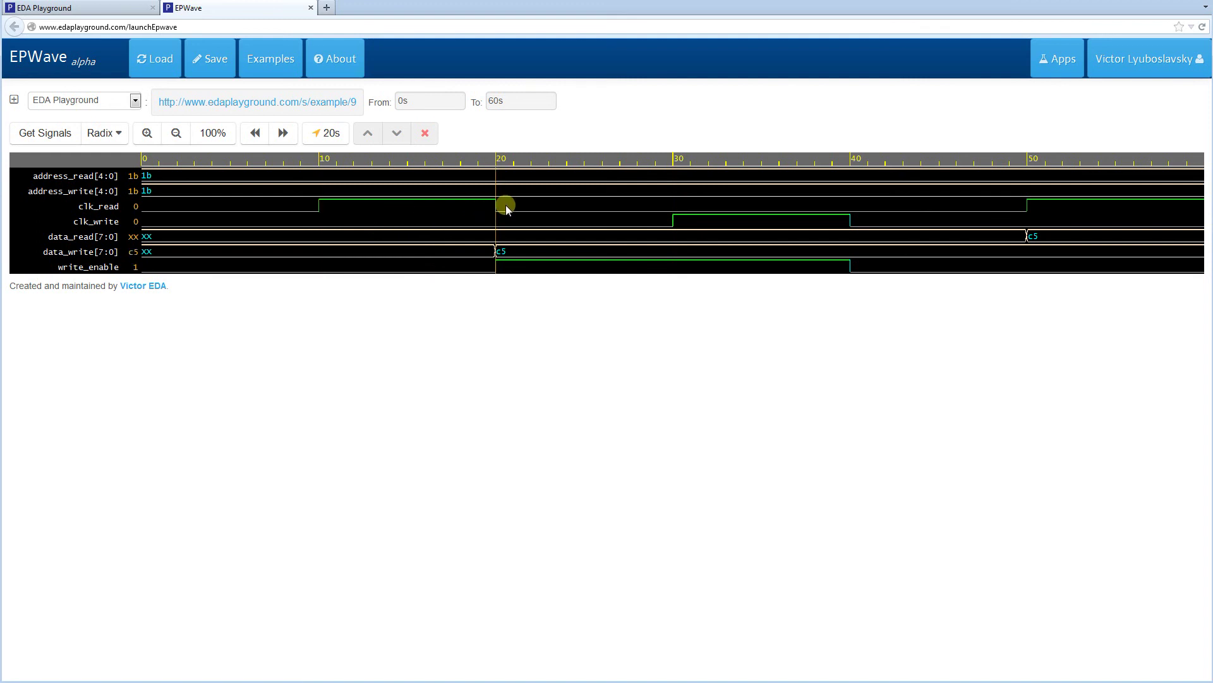
left_click(147, 134)
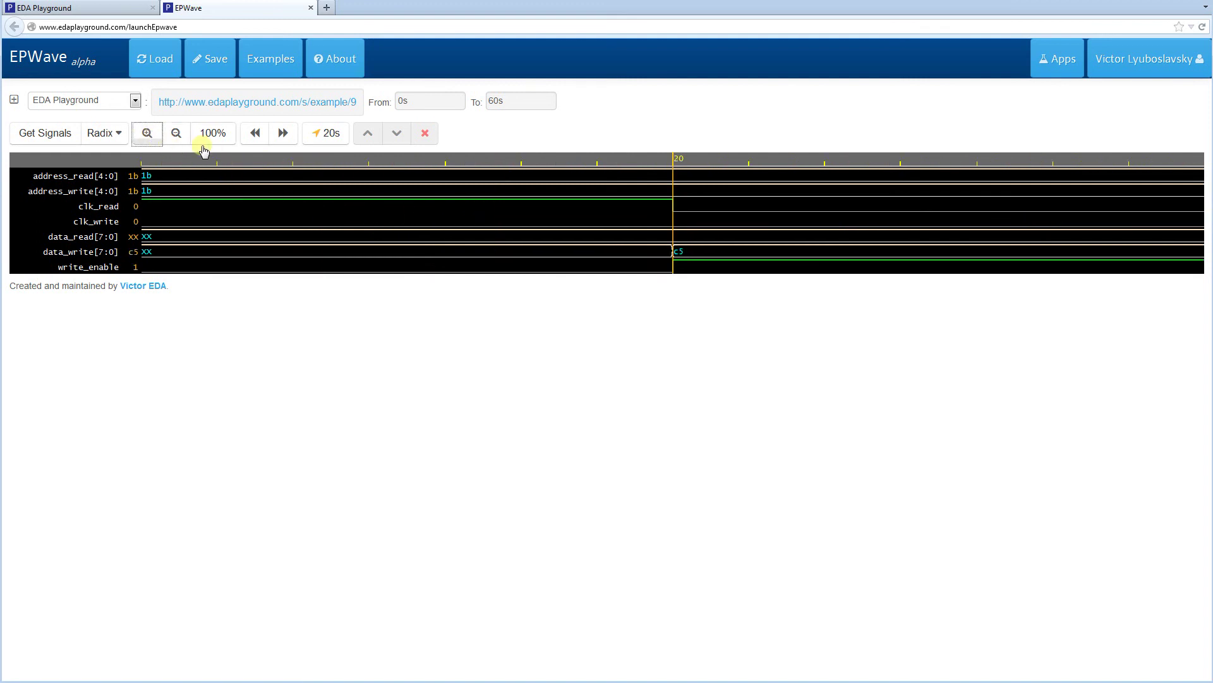
left_click(256, 135)
left_click(283, 133)
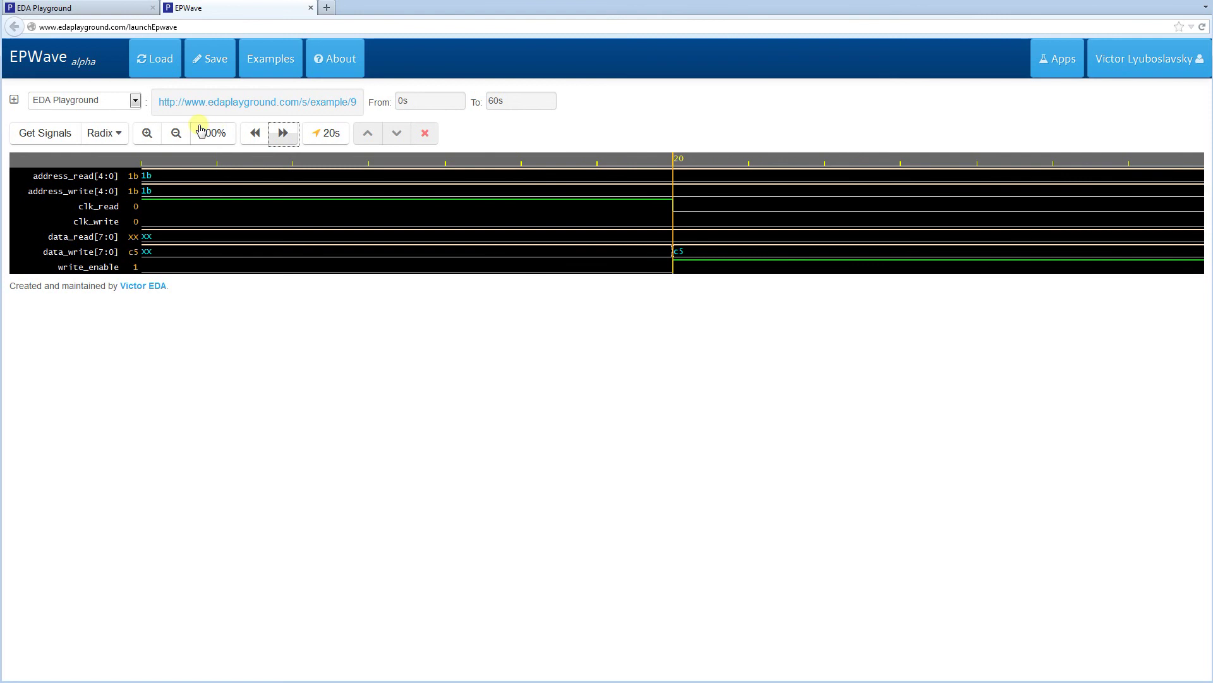
left_click(177, 134)
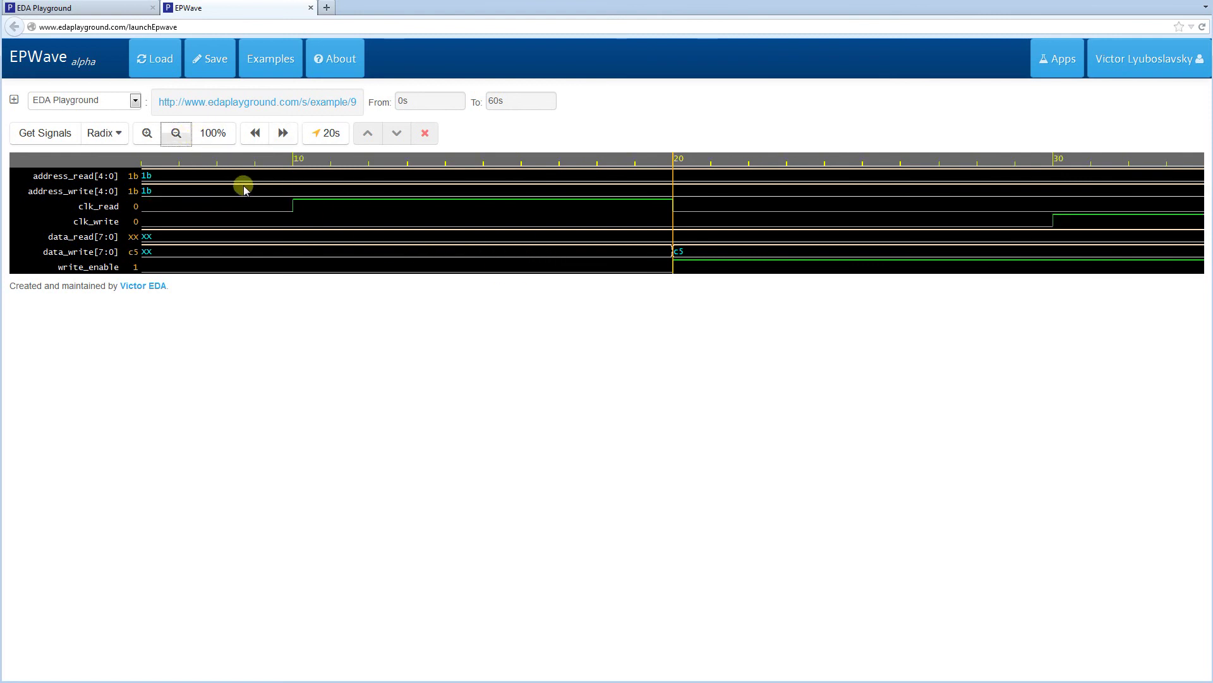
Save the waves as 'My example waves' with description 'Look at time 20' and select the new URL.
left_click(14, 99)
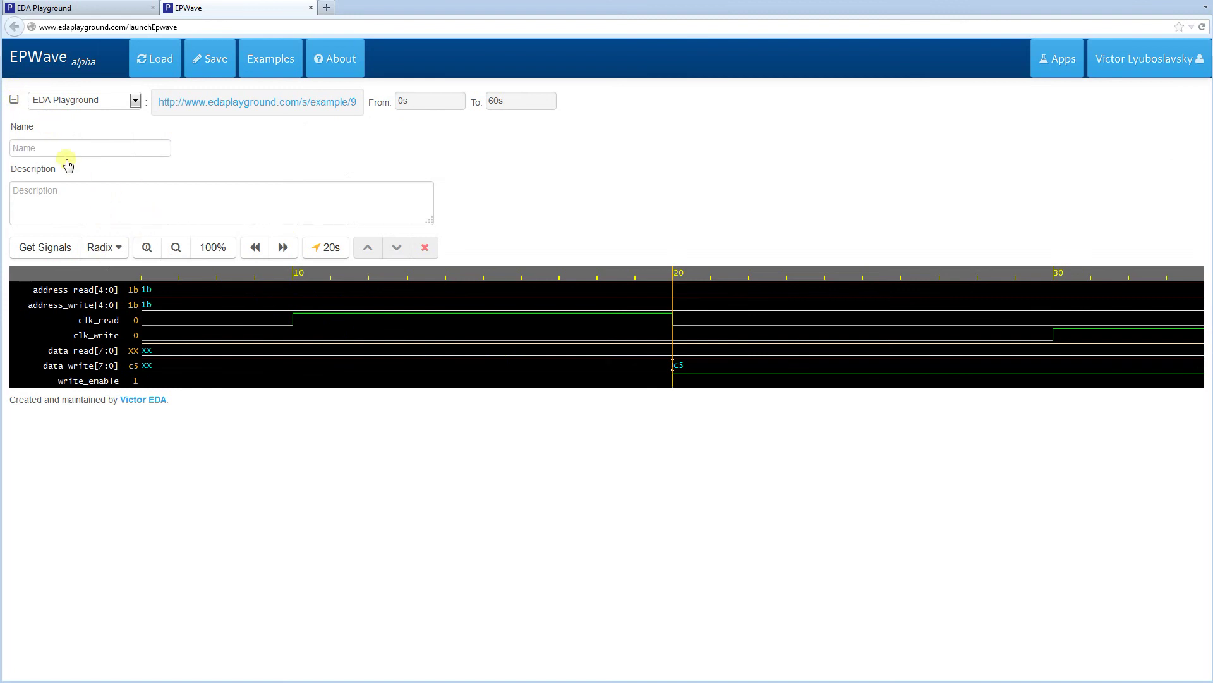
left_click(59, 148)
left_click(111, 203)
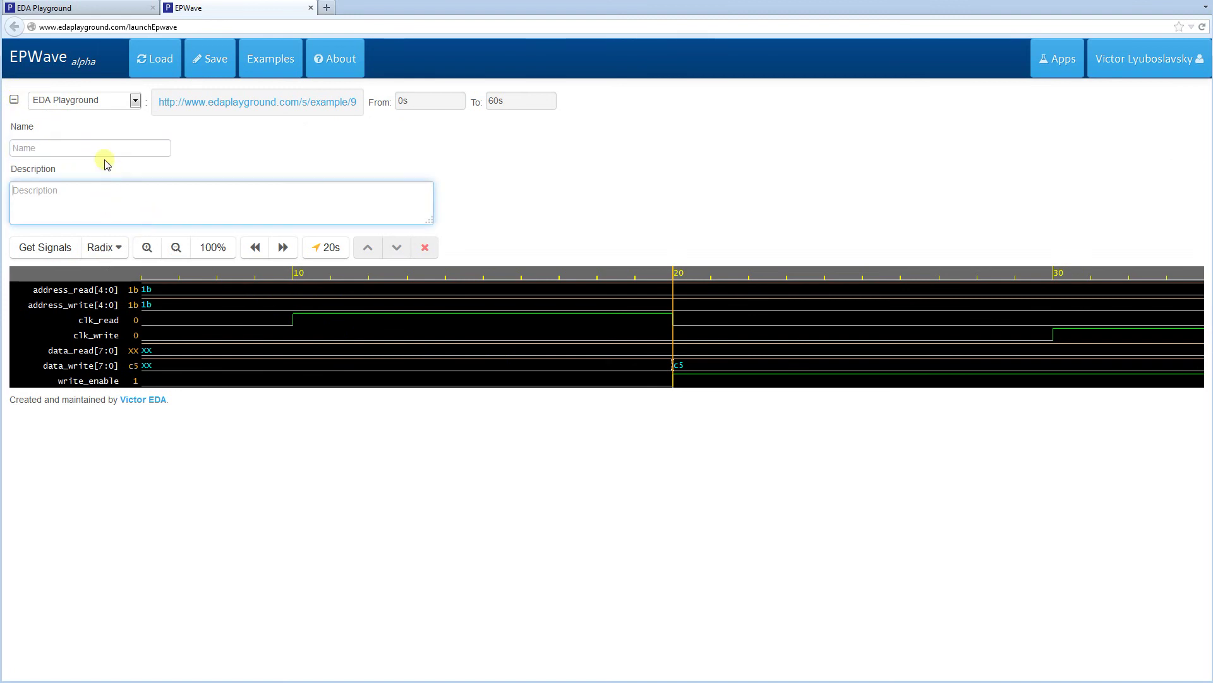
left_click(103, 150)
type("My")
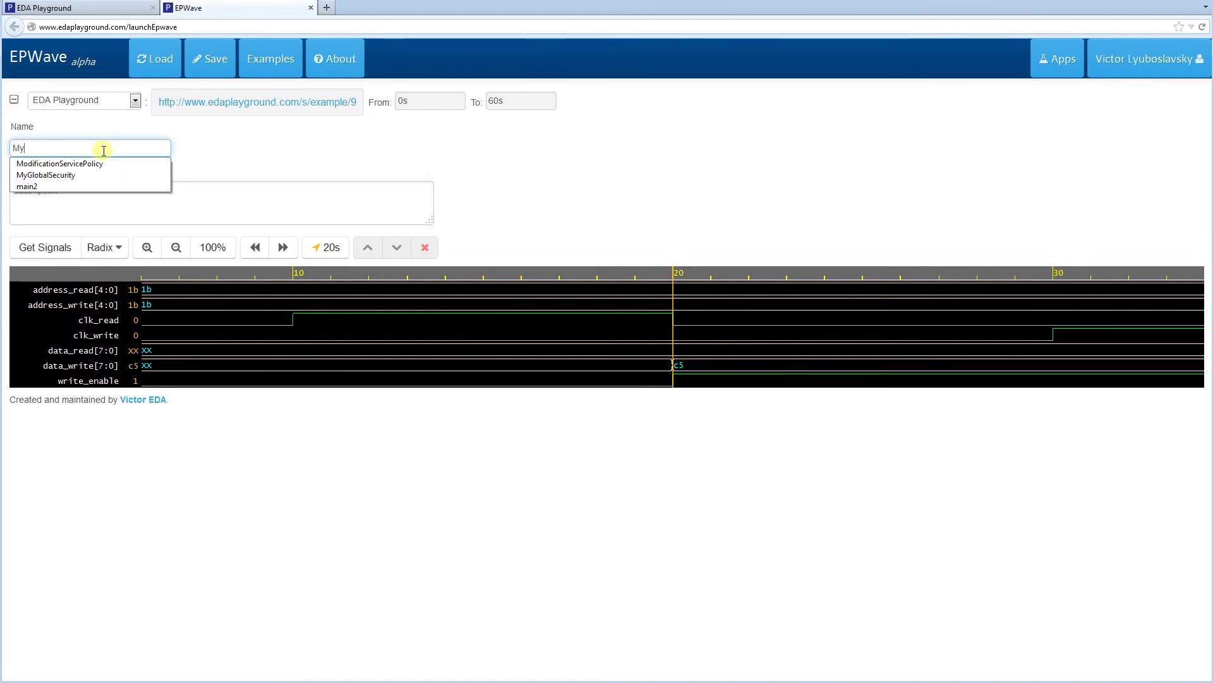
type(" example wav")
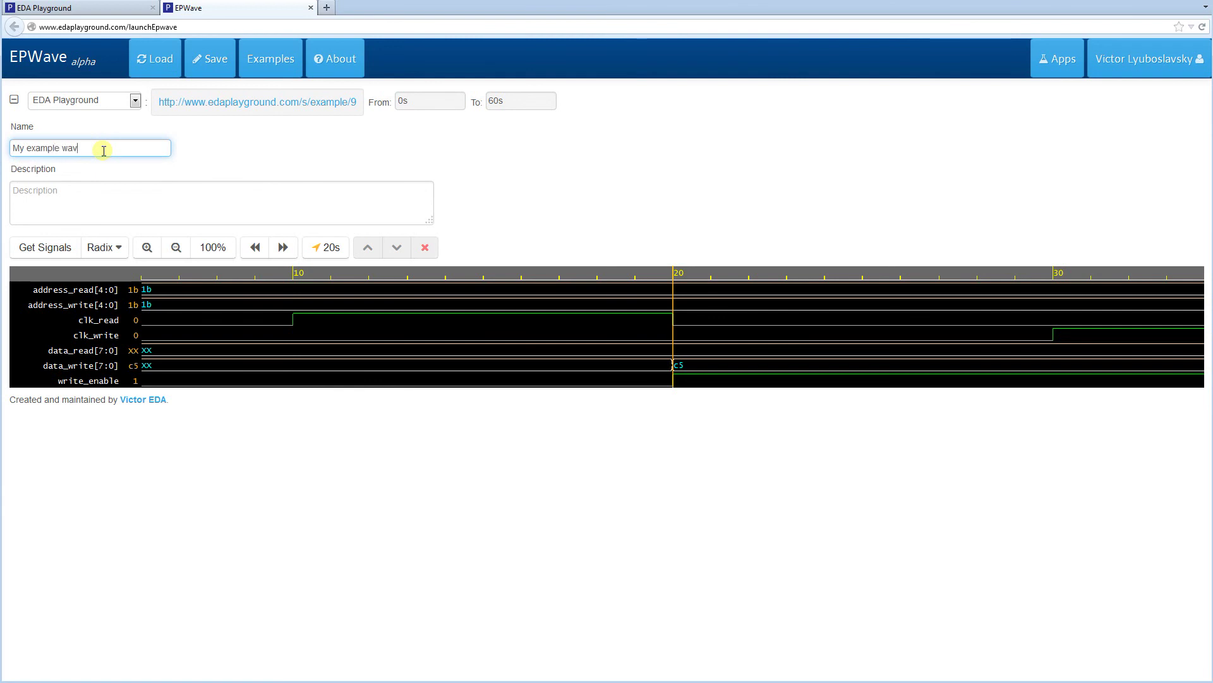
type("es")
key("Tab")
type("L")
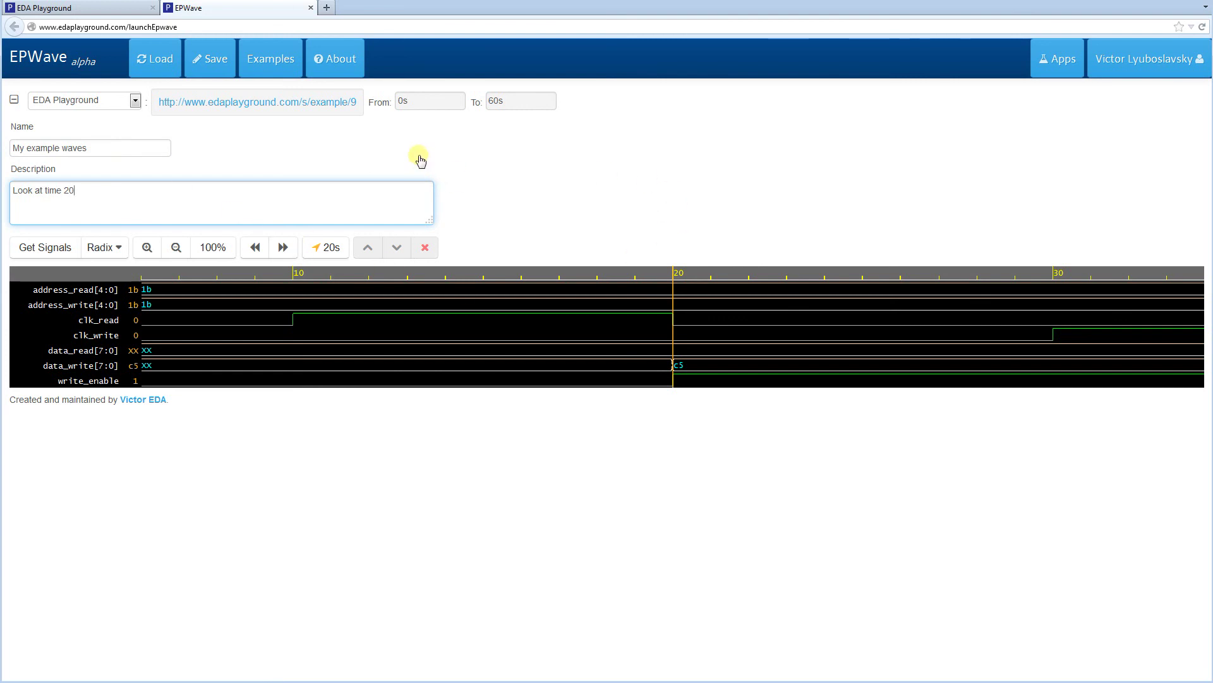
left_click(206, 66)
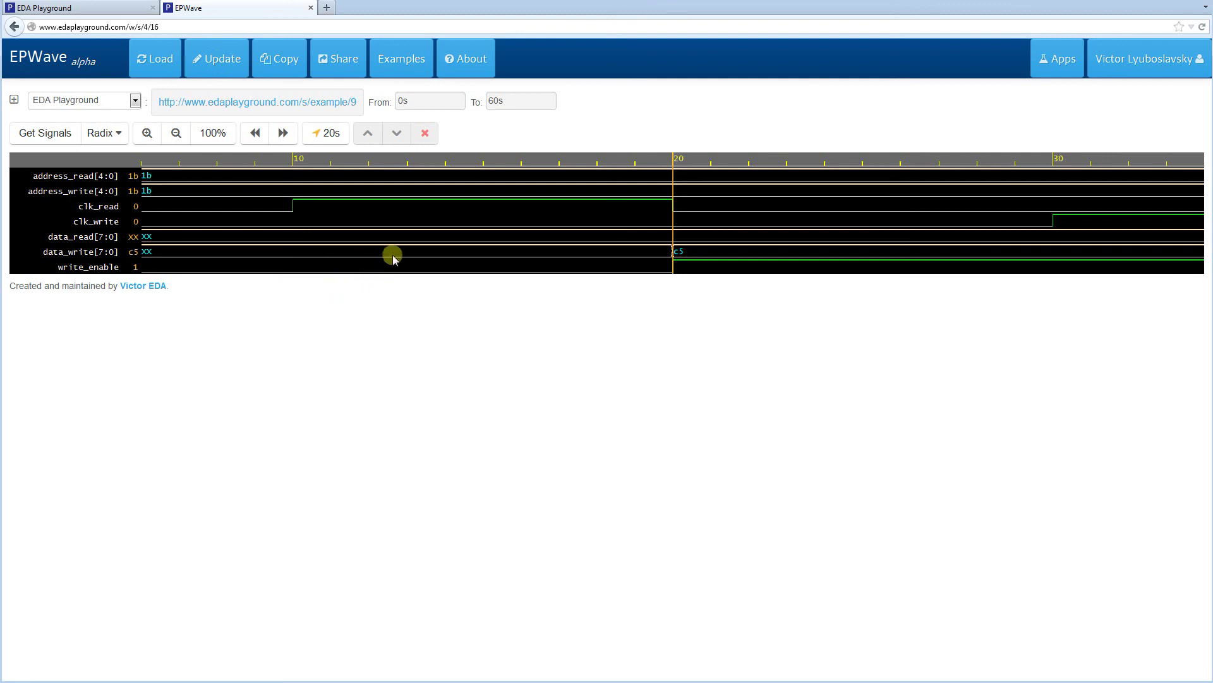
left_click(172, 27)
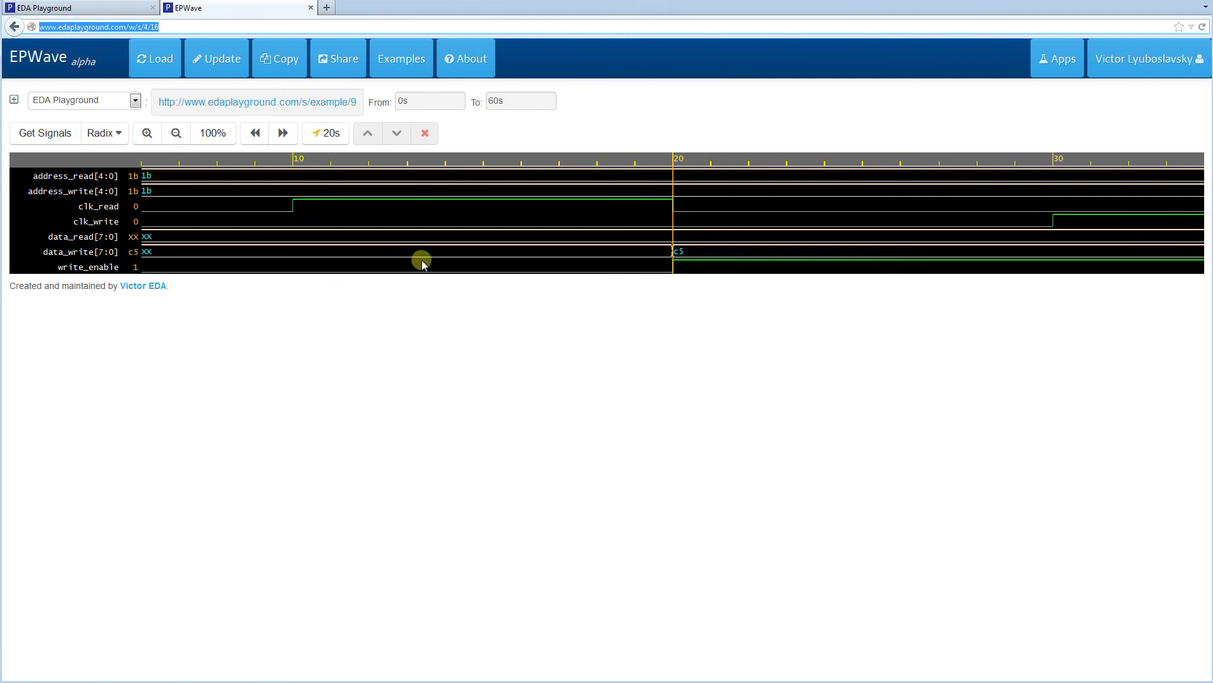
left_click(338, 62)
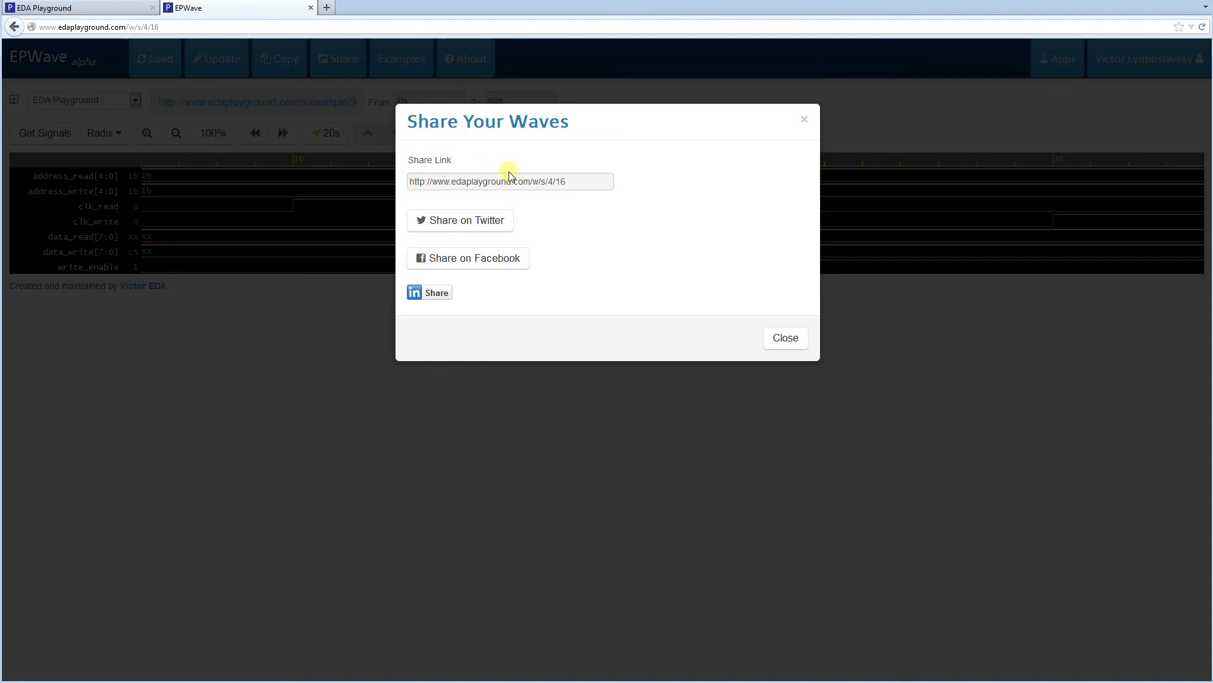
left_click(493, 183)
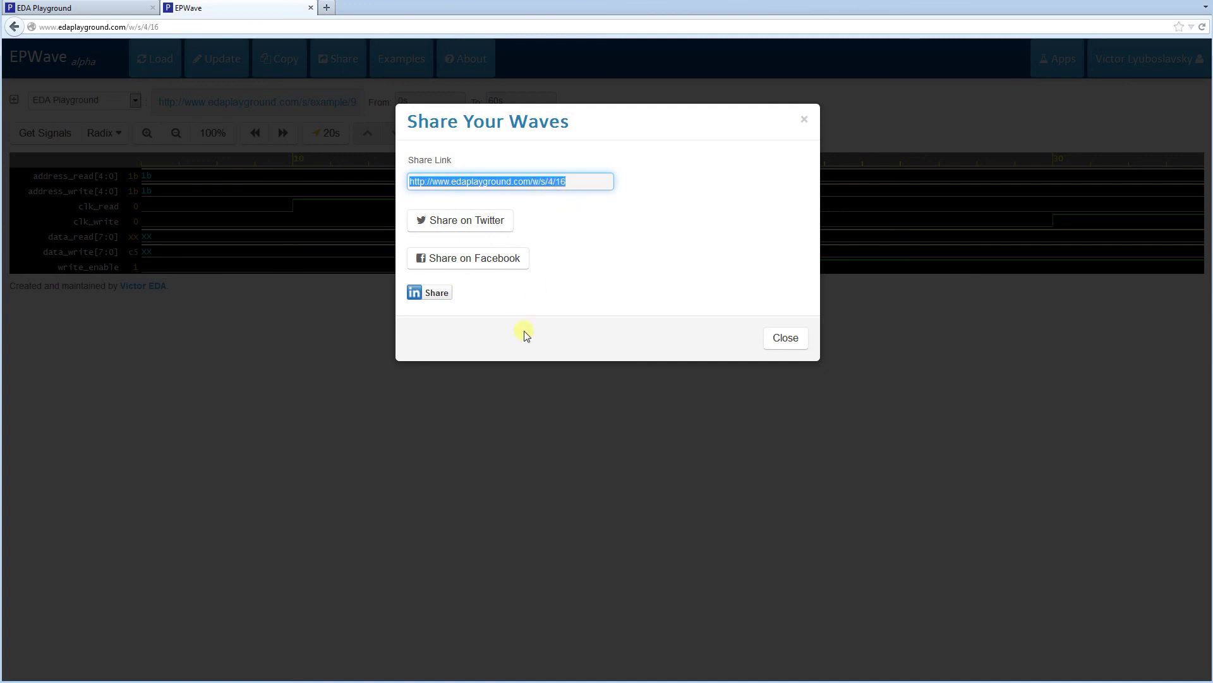
key("ctrl+l")
key("alt+Return")
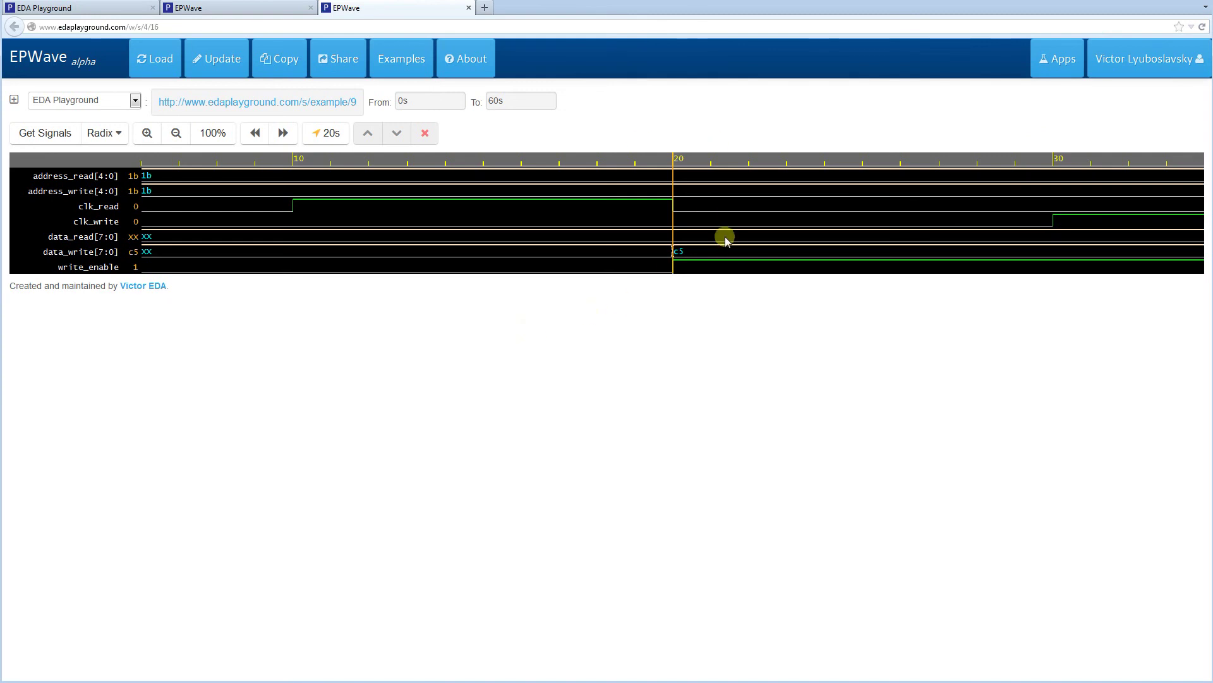
left_click(278, 9)
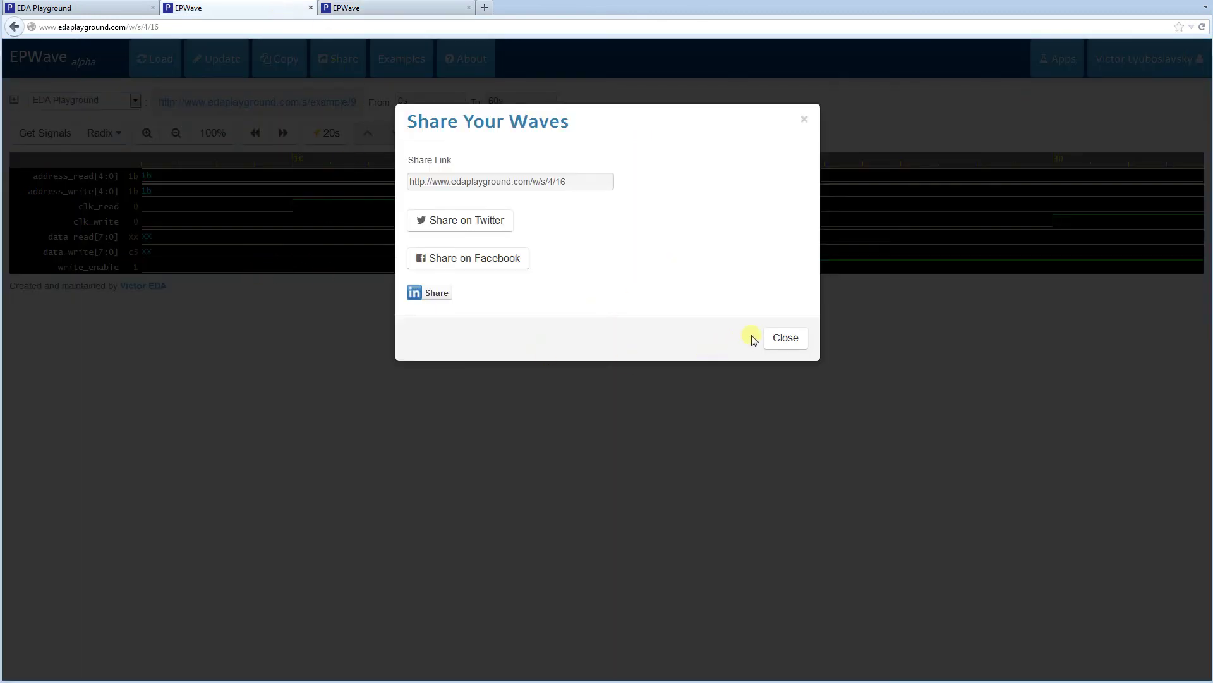
left_click(667, 421)
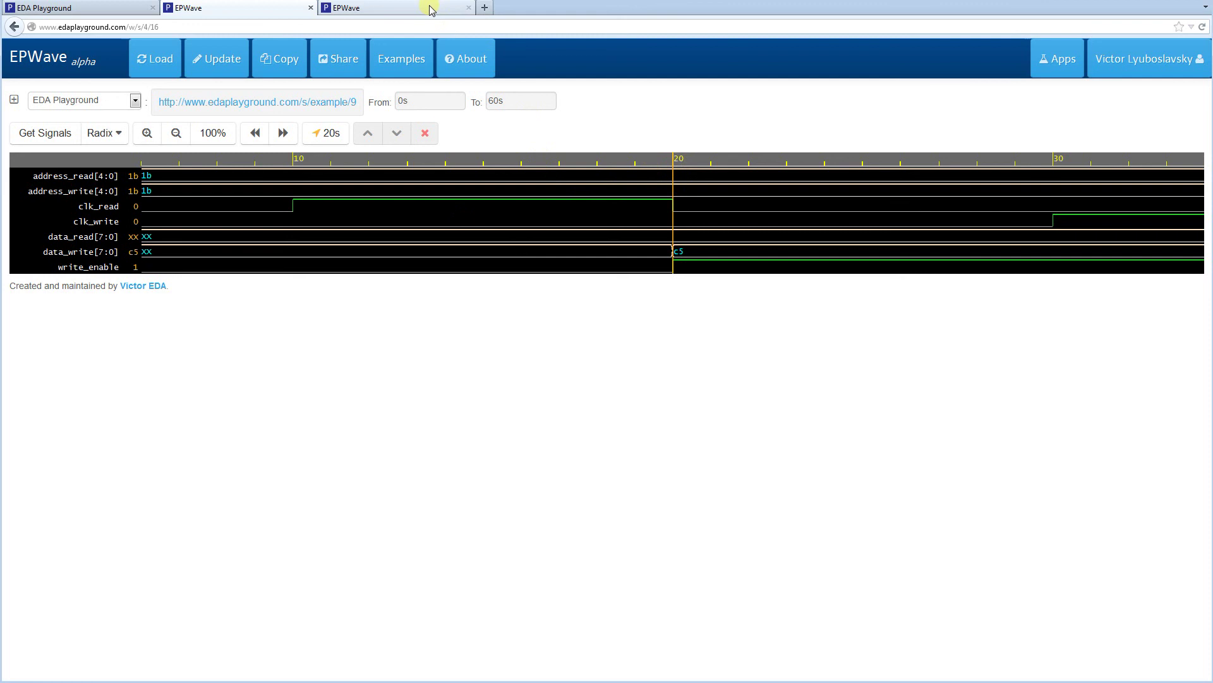
left_click(420, 8)
left_click(271, 10)
left_click(347, 9)
left_click(301, 9)
left_click(322, 10)
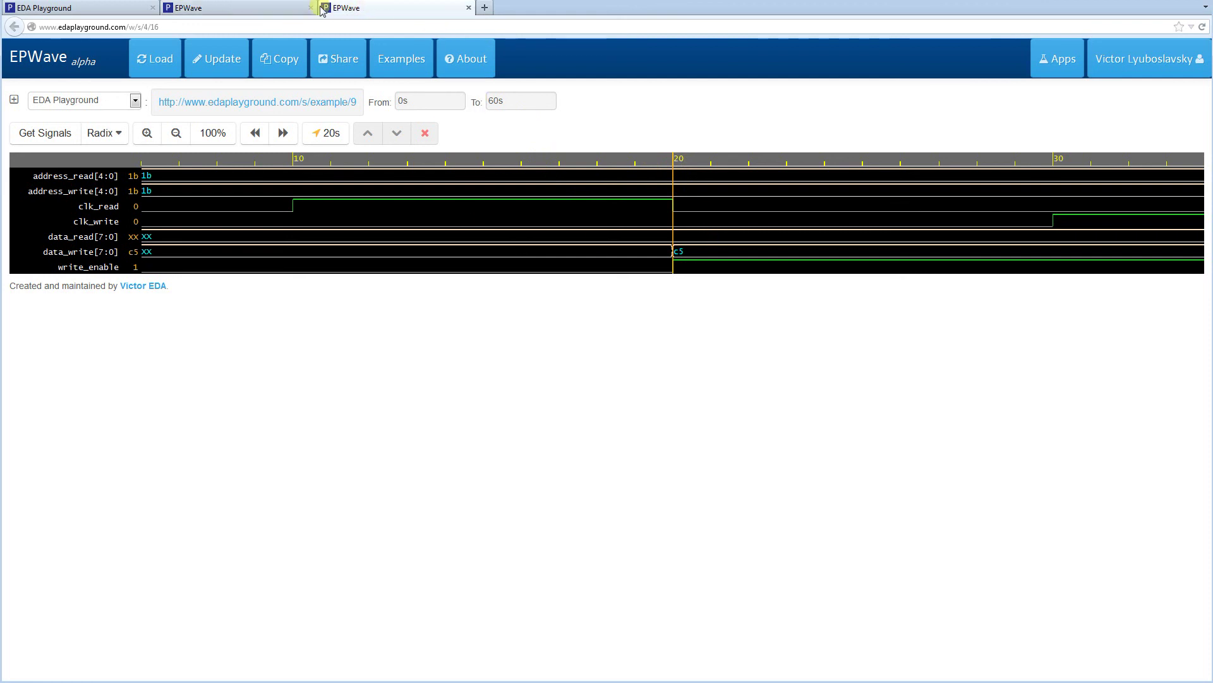
left_click(468, 7)
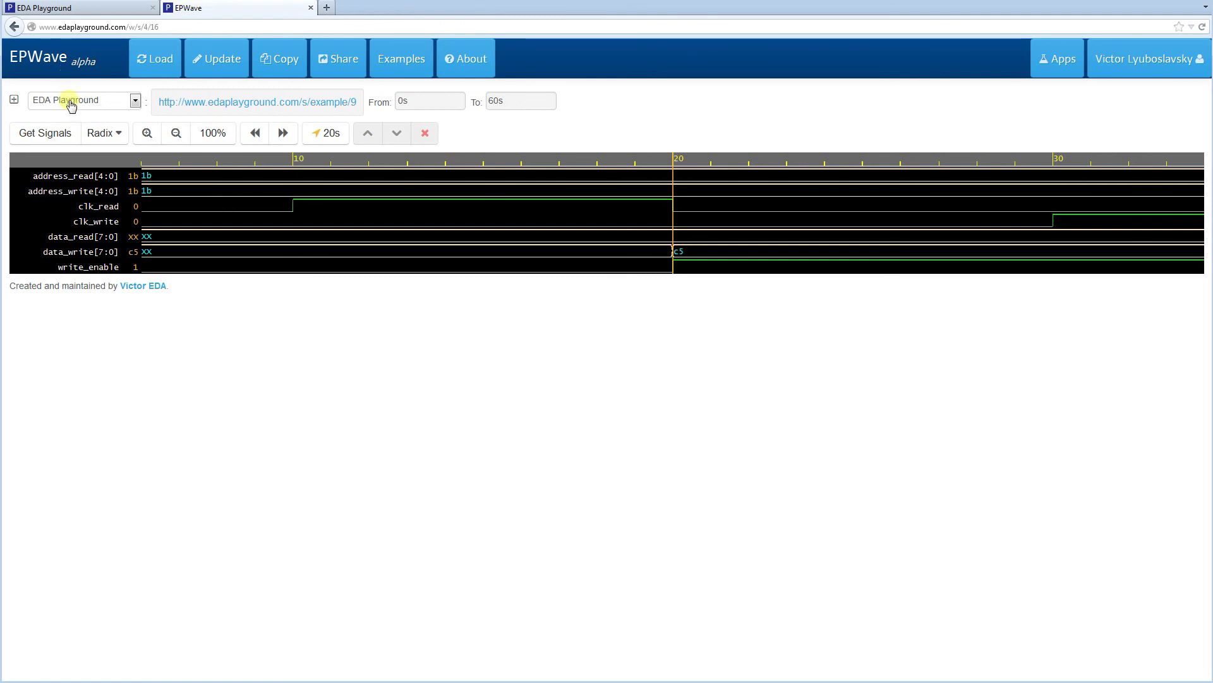
Return to the EPWave home page with the clk, a and ctrl[4:0] sample waves.
left_click(53, 63)
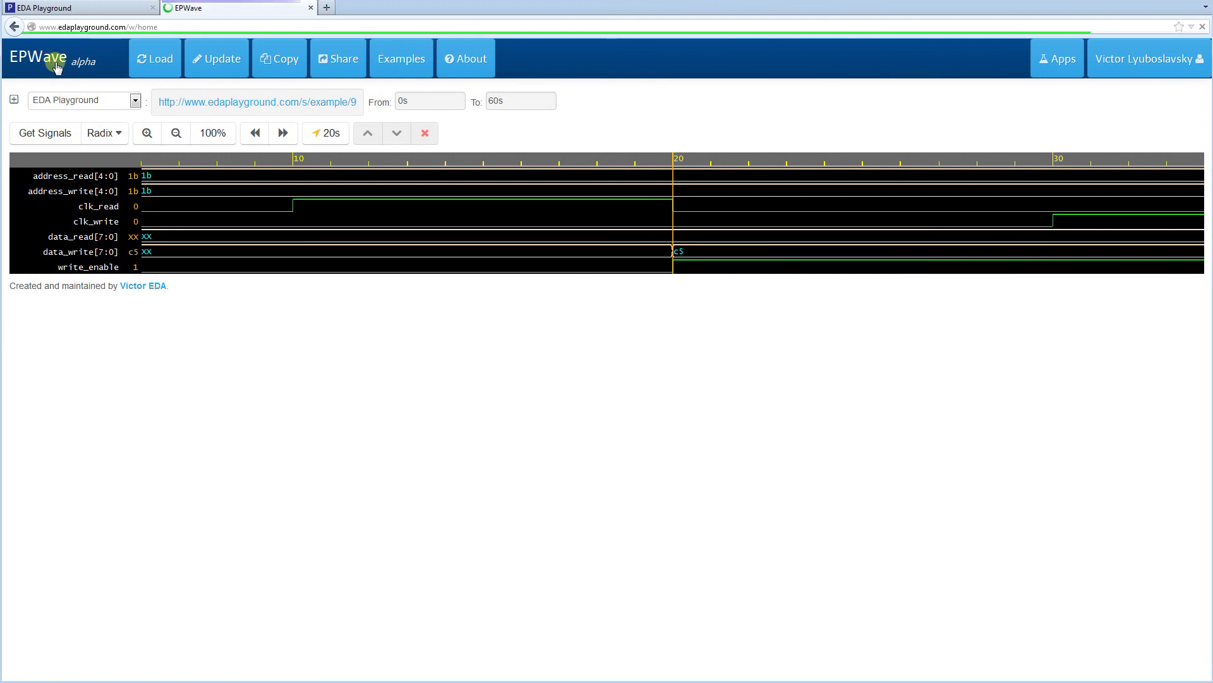
left_click(108, 101)
left_click(110, 103)
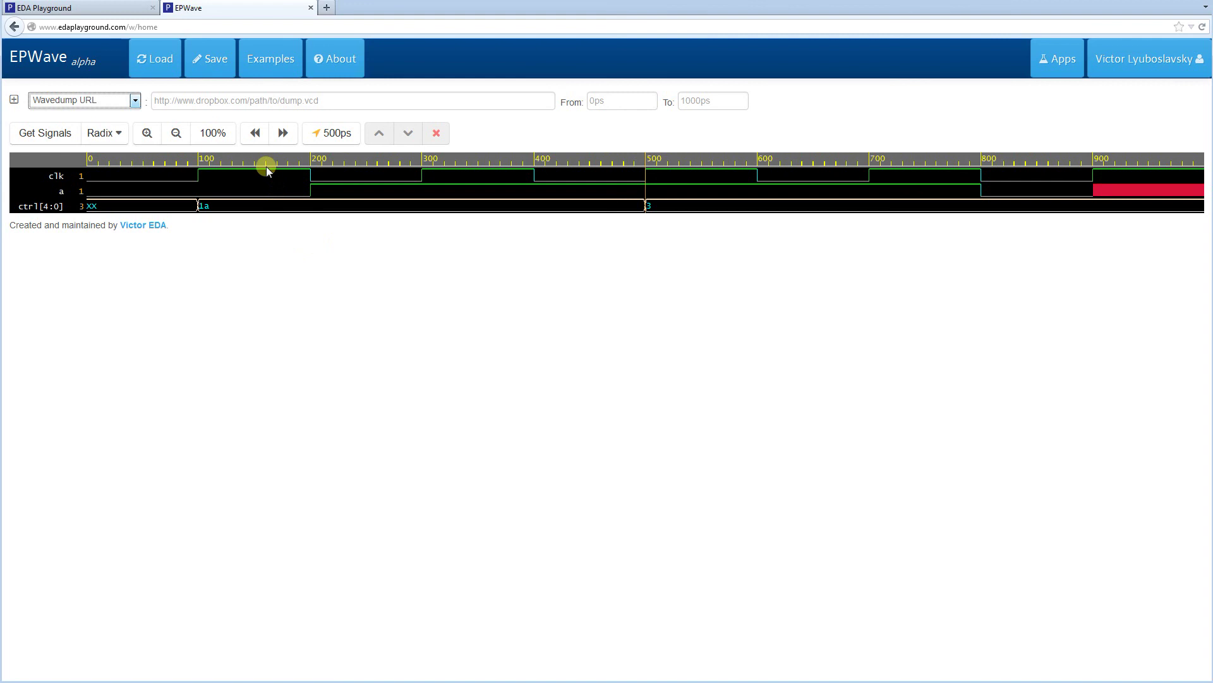
Load the OpenCores example waves and enlarge the signal filter to show all four paths.
left_click(271, 66)
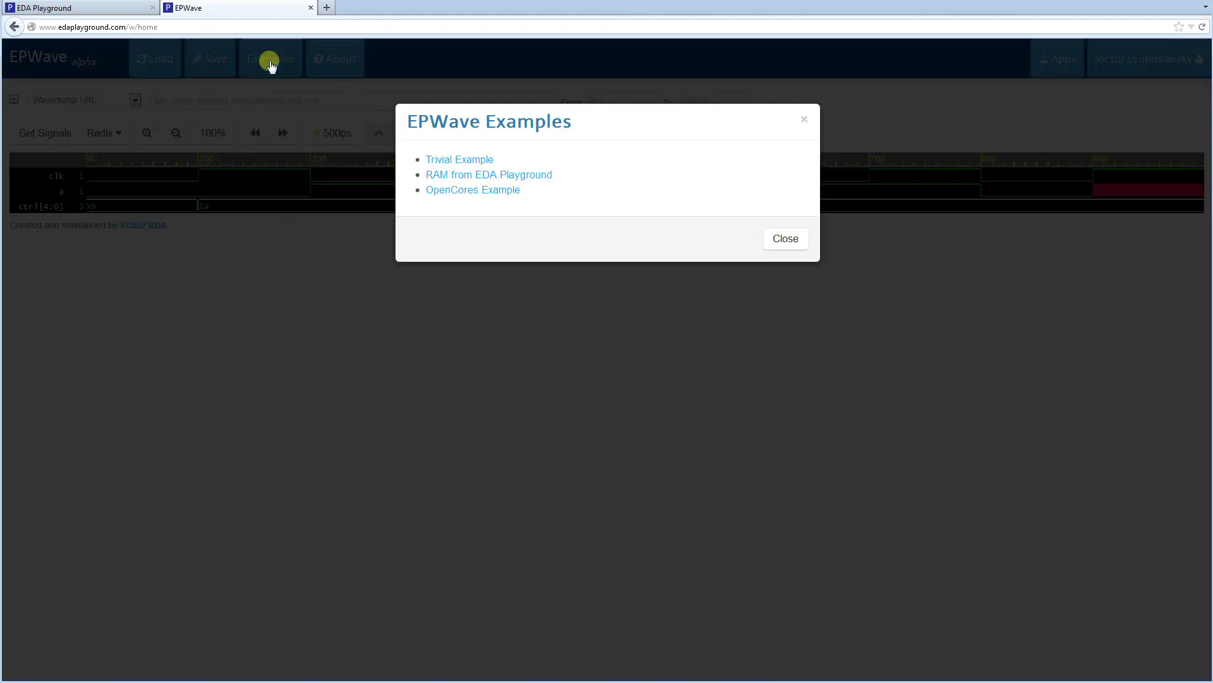
left_click(475, 191)
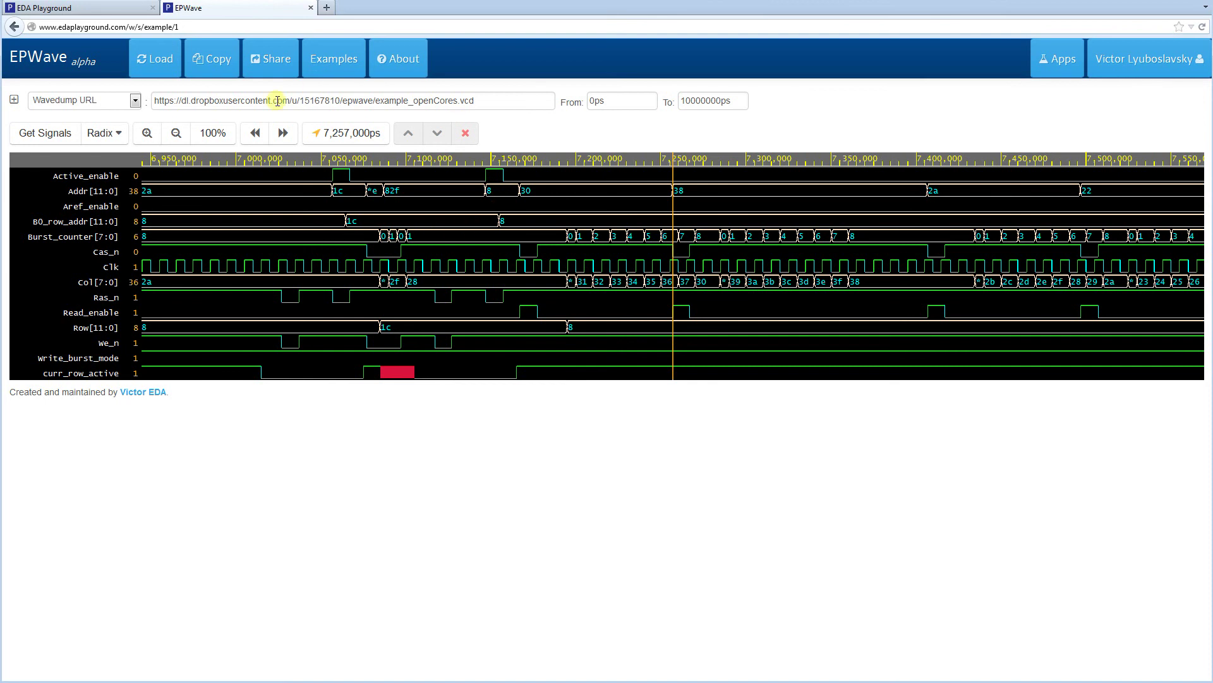
left_click(273, 101)
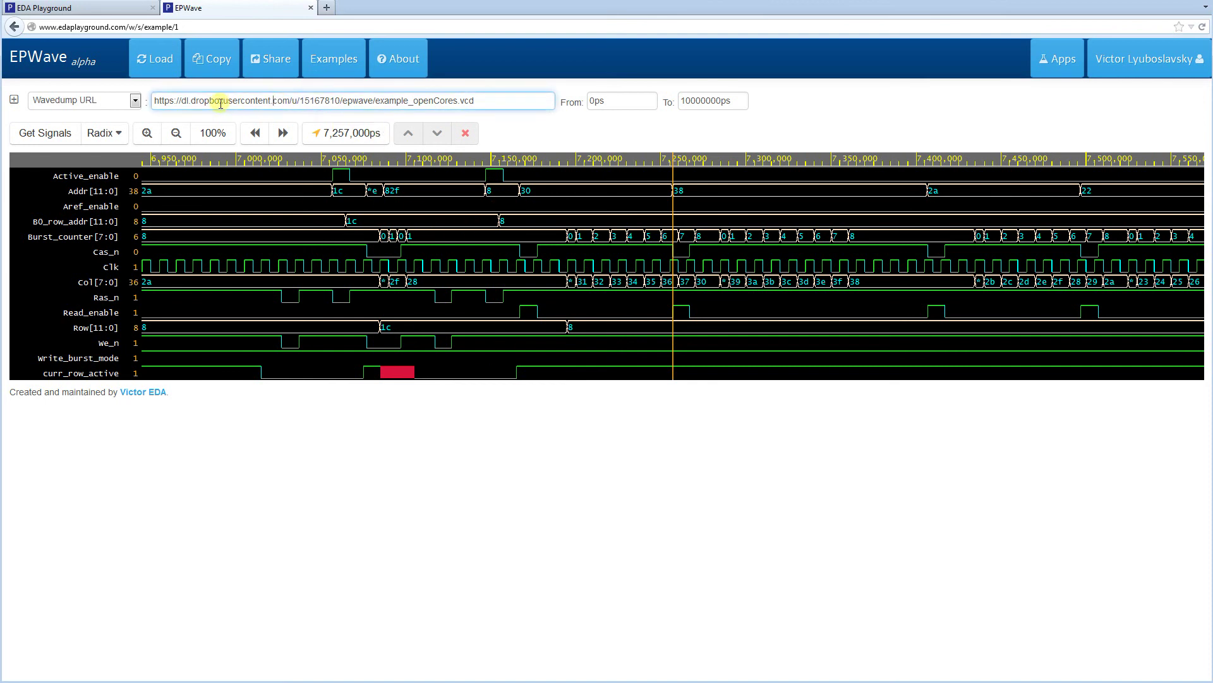
double_click(314, 103)
left_click(314, 103)
left_click(14, 100)
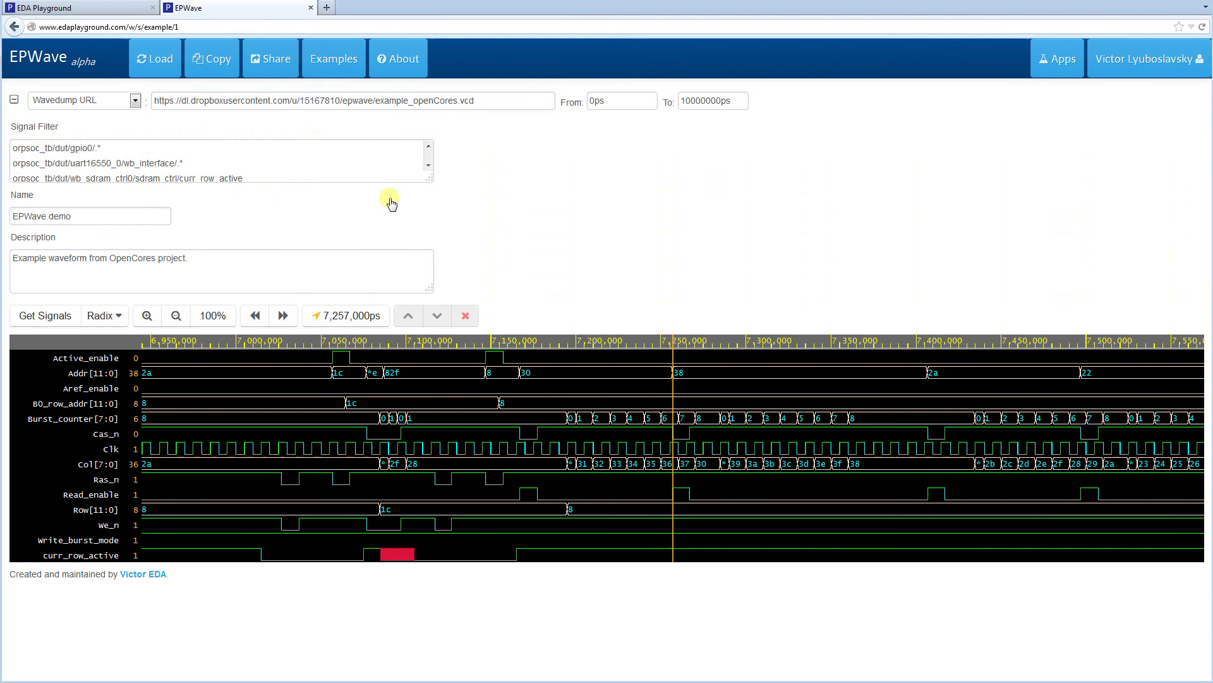
left_click_drag(427, 179, 445, 237)
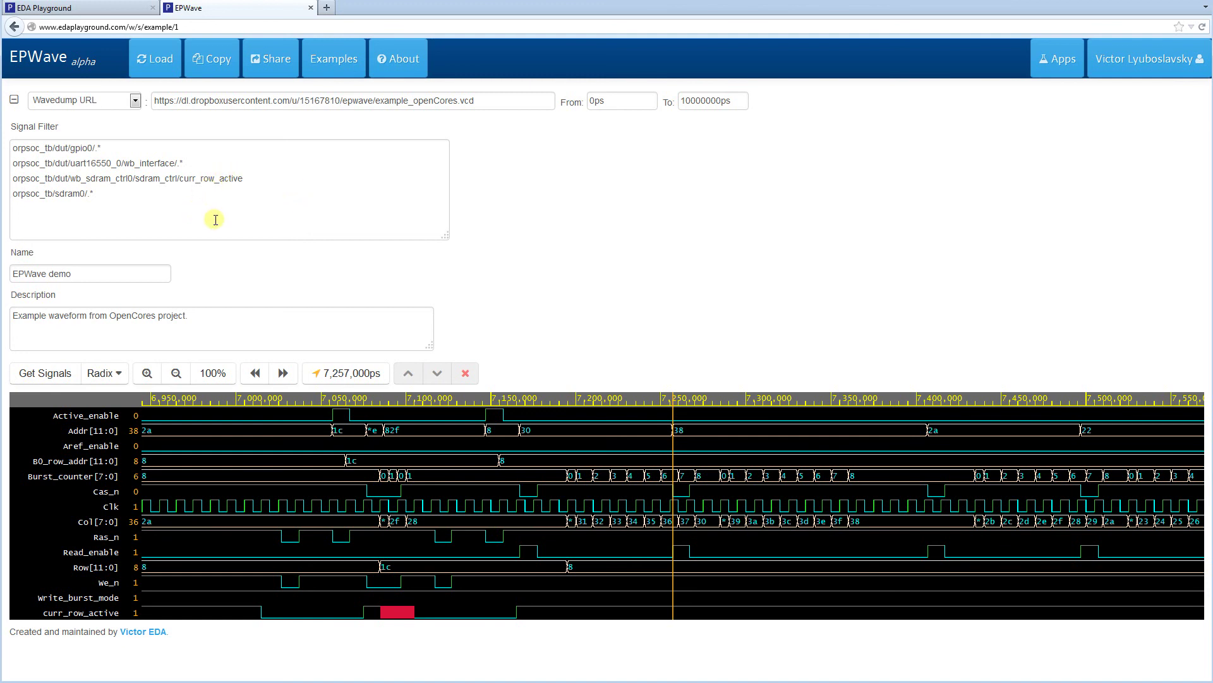
Empty the signal filter, deleting all four path lines.
left_click(256, 222)
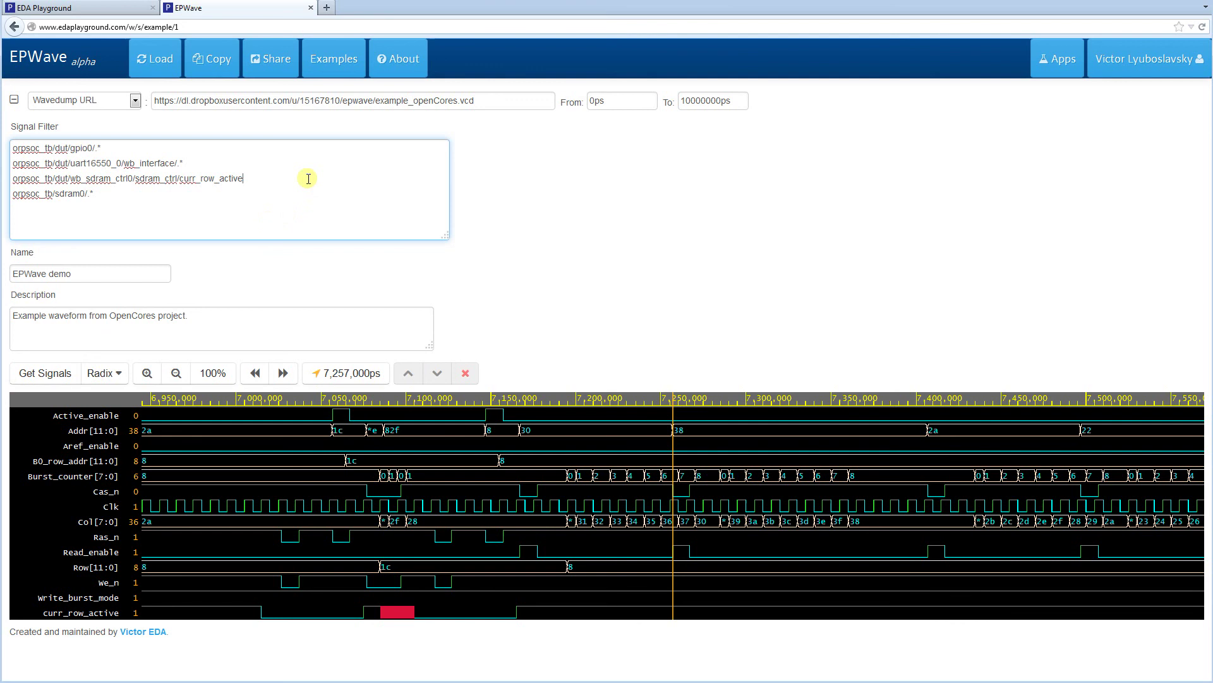
double_click(599, 100)
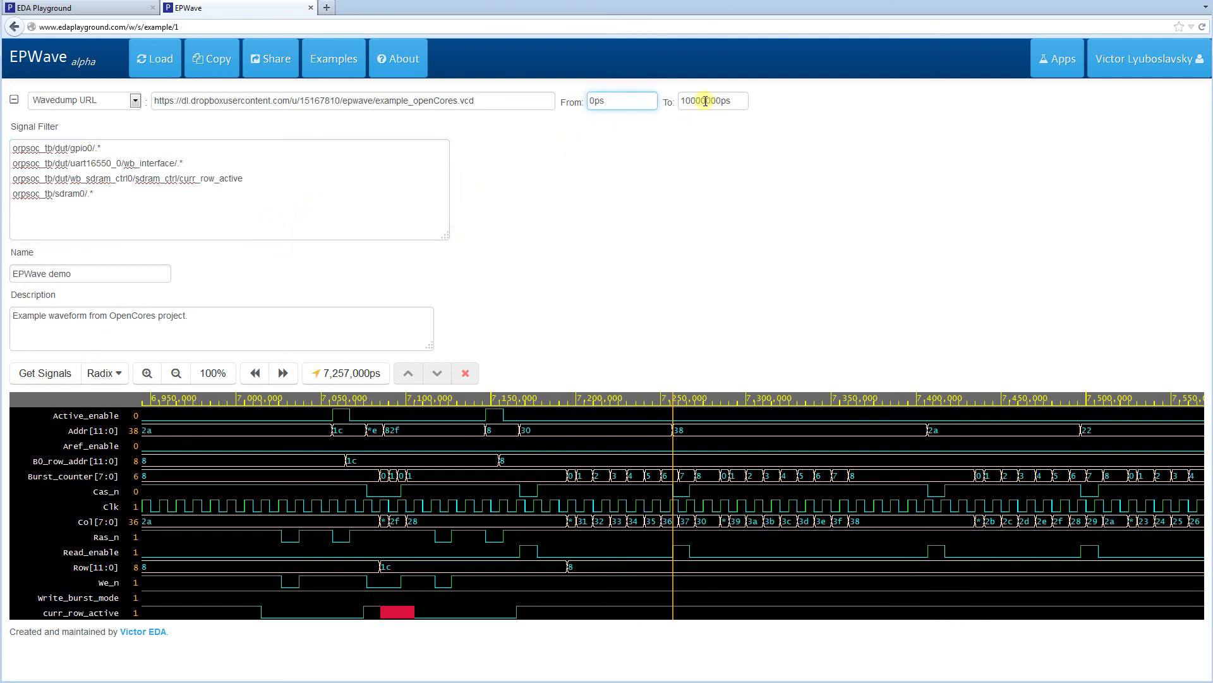
double_click(706, 101)
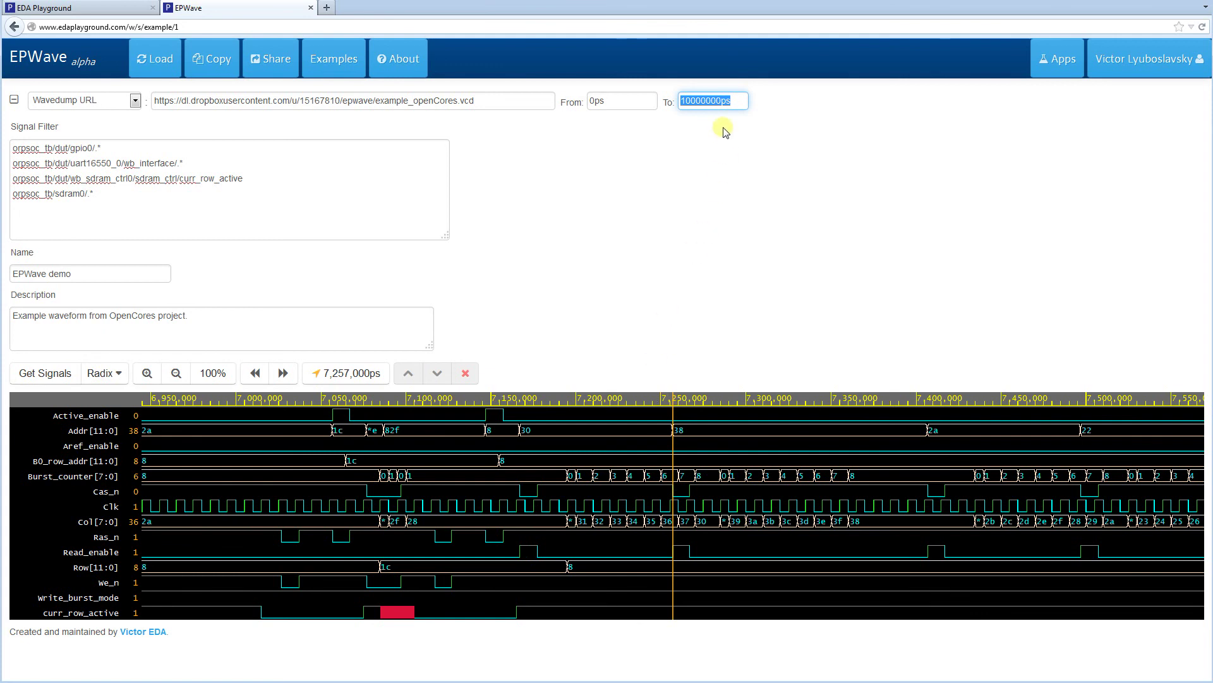
left_click(680, 222)
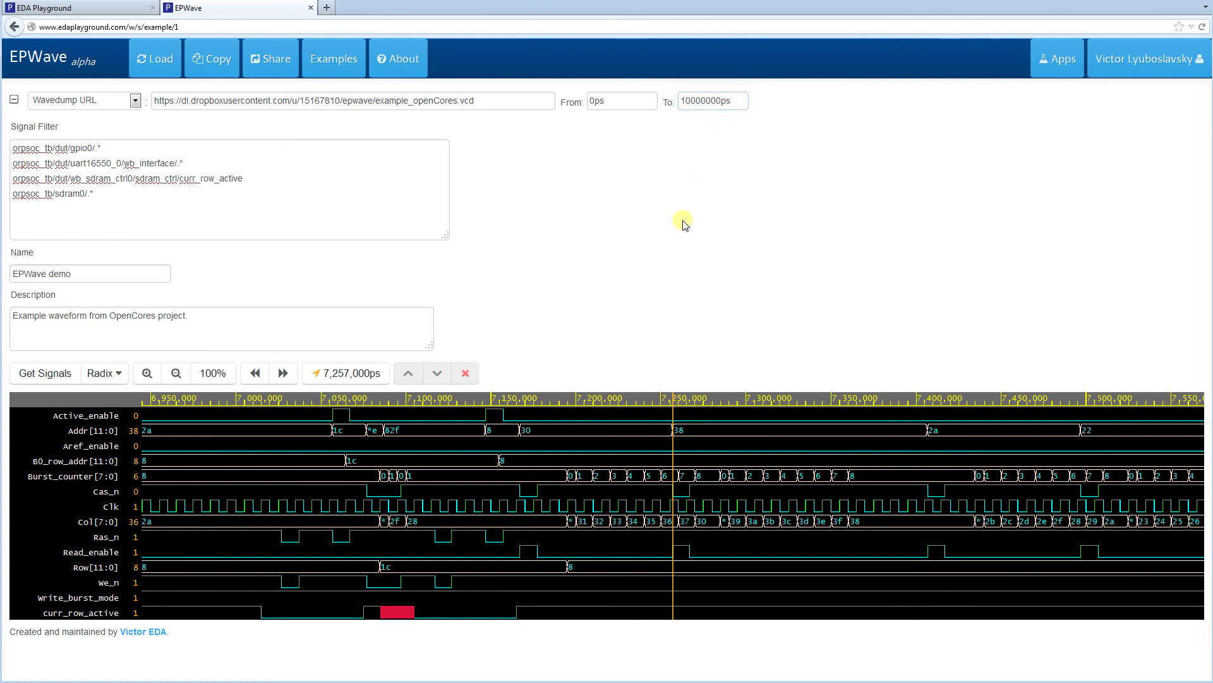
left_click(117, 196)
key("ctrl+a")
key("ctrl+c")
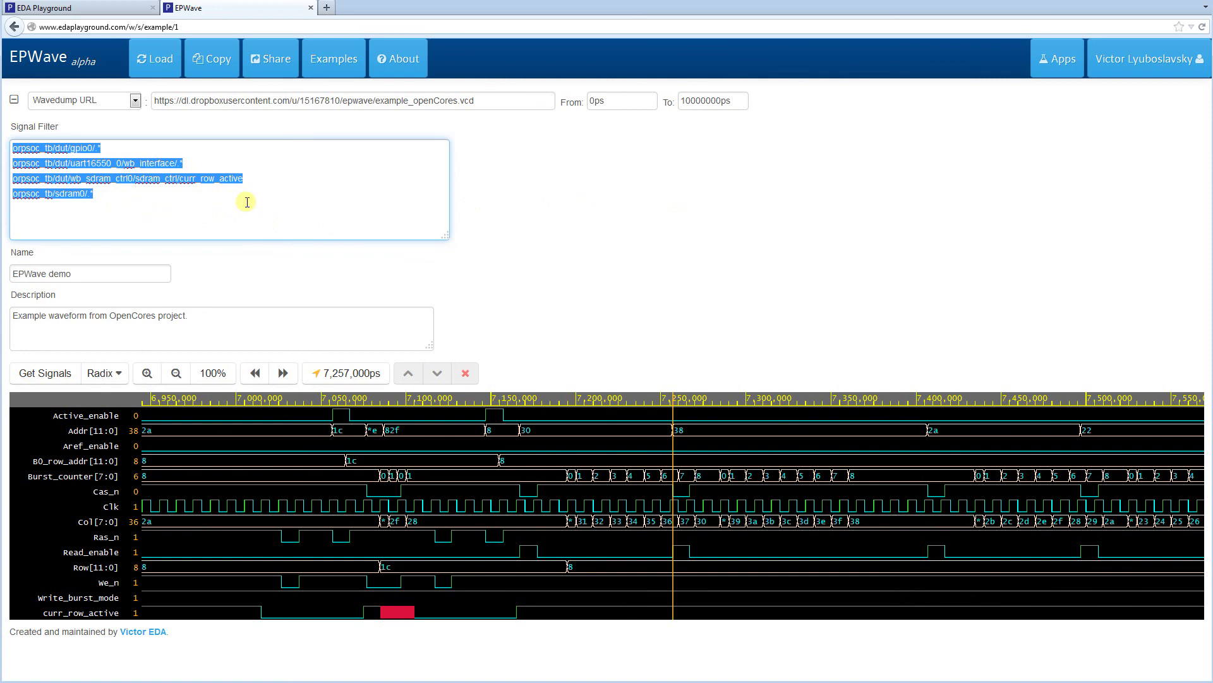
key("BackSpace")
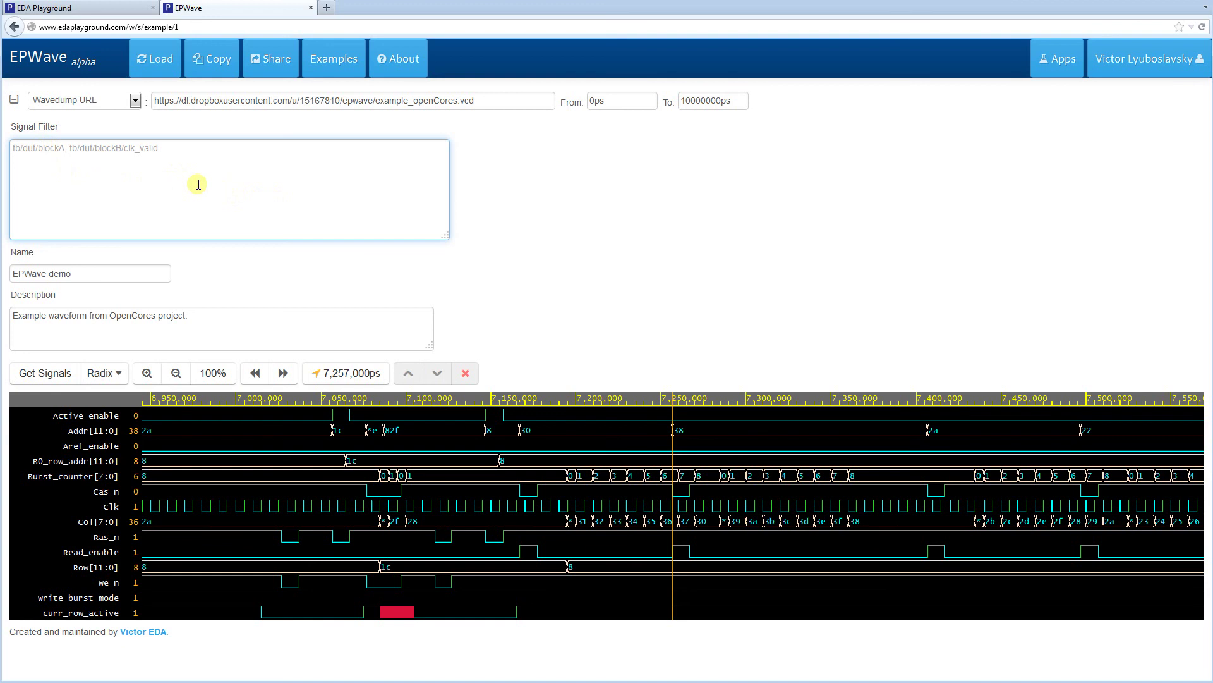
Clear the From and To time fields and reload the wavedump without limits.
double_click(696, 101)
key("BackSpace")
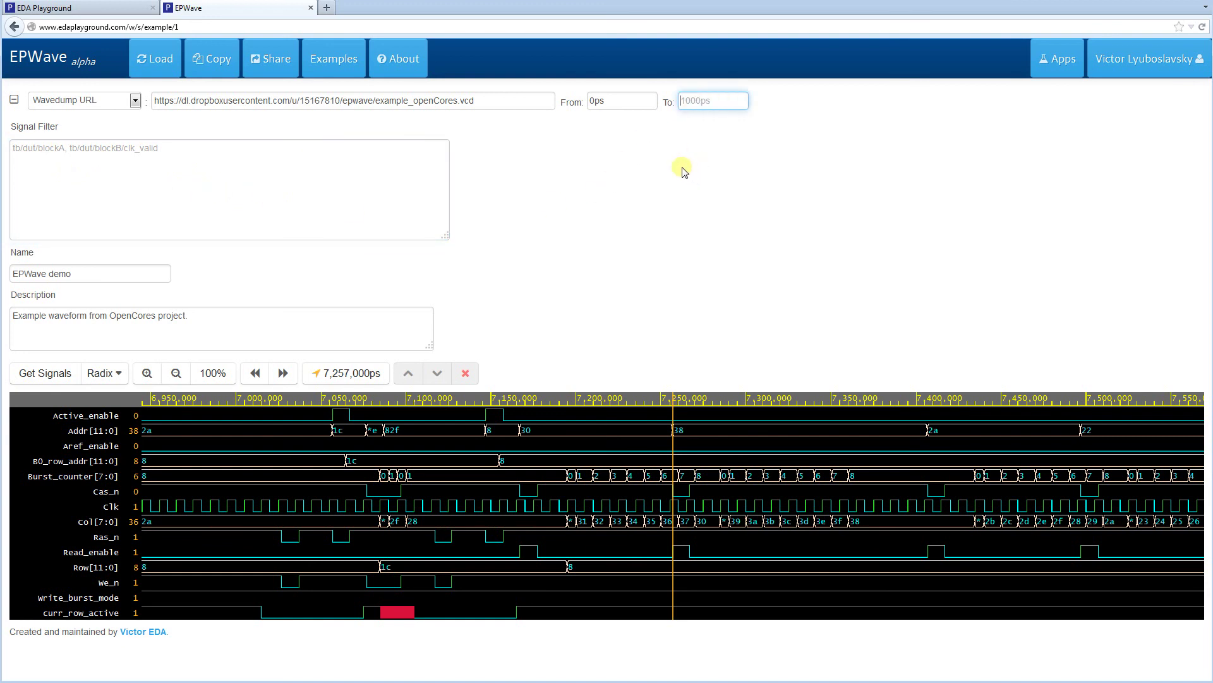
double_click(597, 104)
key("BackSpace")
left_click(597, 200)
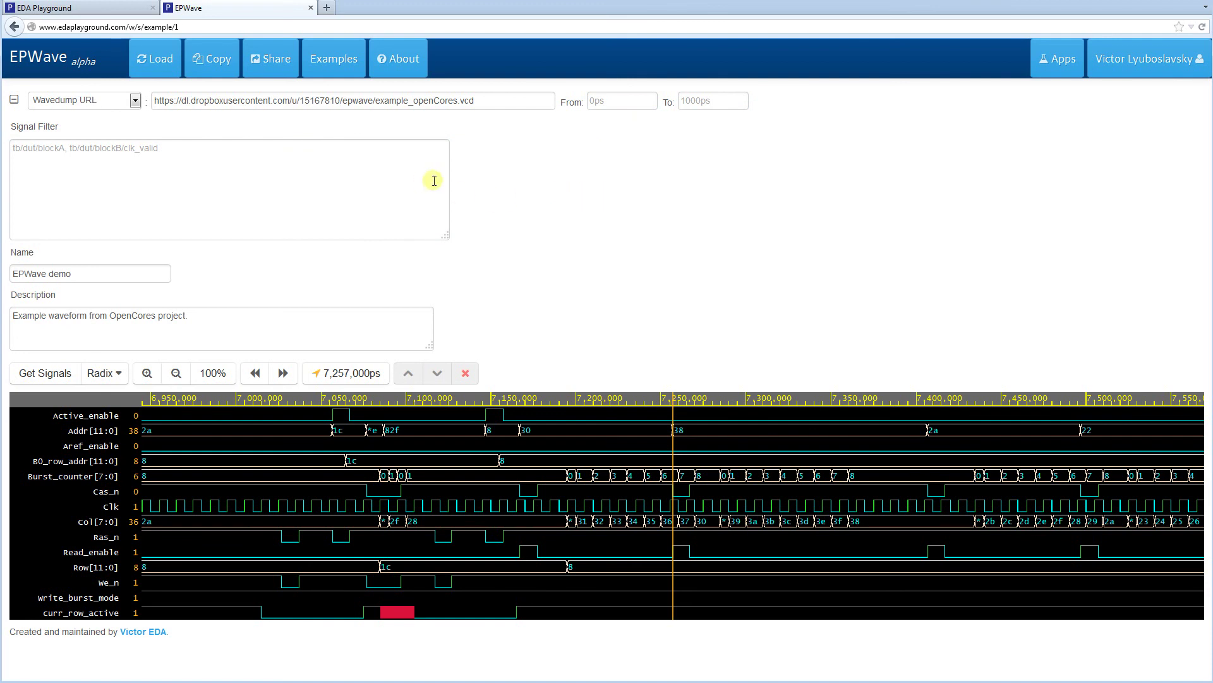
left_click(161, 72)
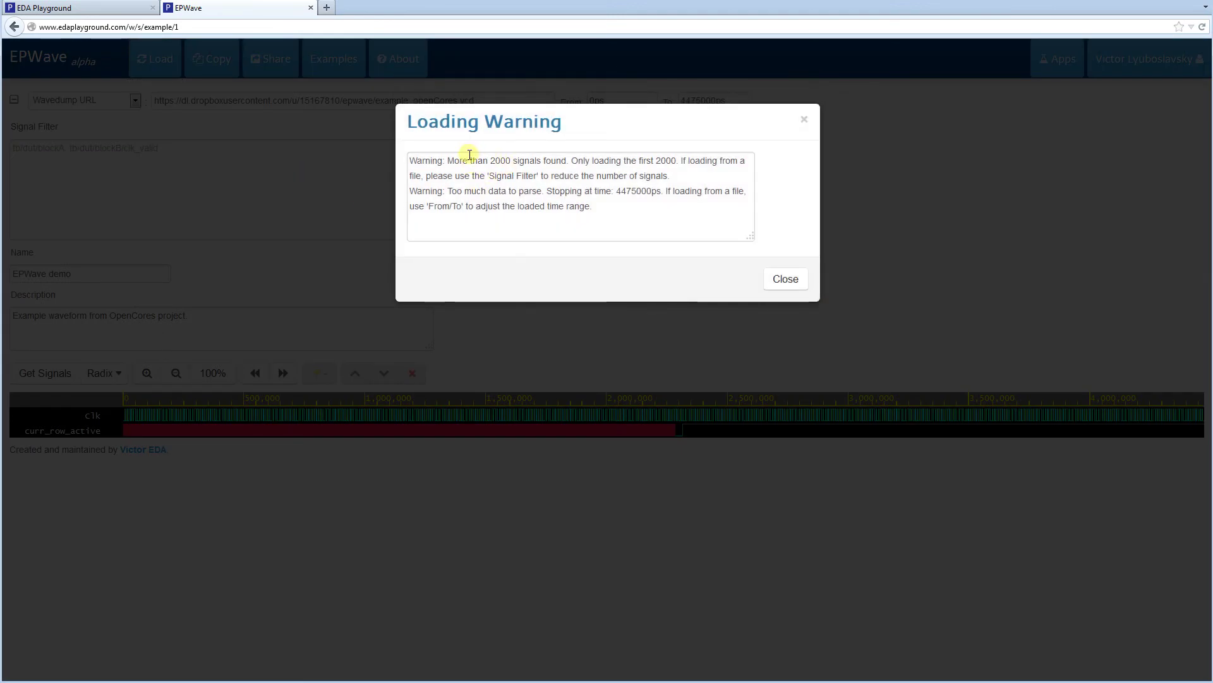
Highlight the Loading Warning lines about only 2000 signals loading and parsing stopping at 4475000ps.
left_click_drag(450, 163, 647, 163)
left_click(574, 160)
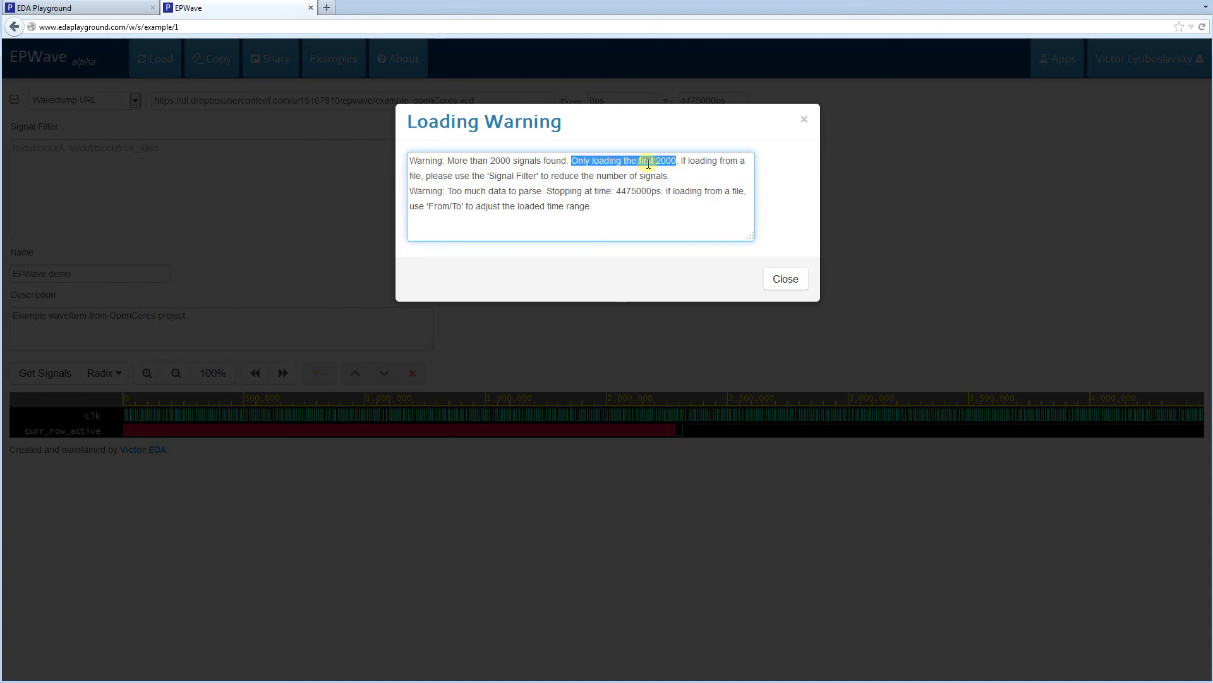
left_click(647, 163)
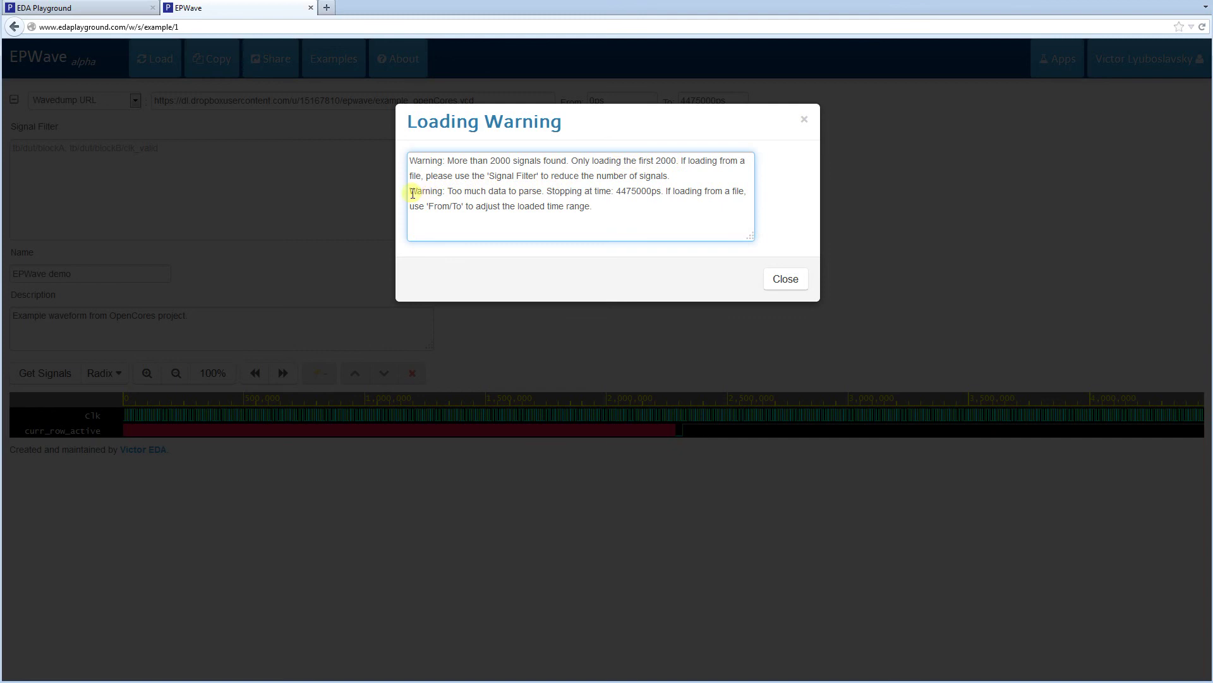
left_click_drag(413, 194, 657, 190)
left_click(588, 201)
double_click(549, 191)
left_click(643, 191)
Dismiss the loading warning and paste the four signal filter paths back.
left_click(786, 280)
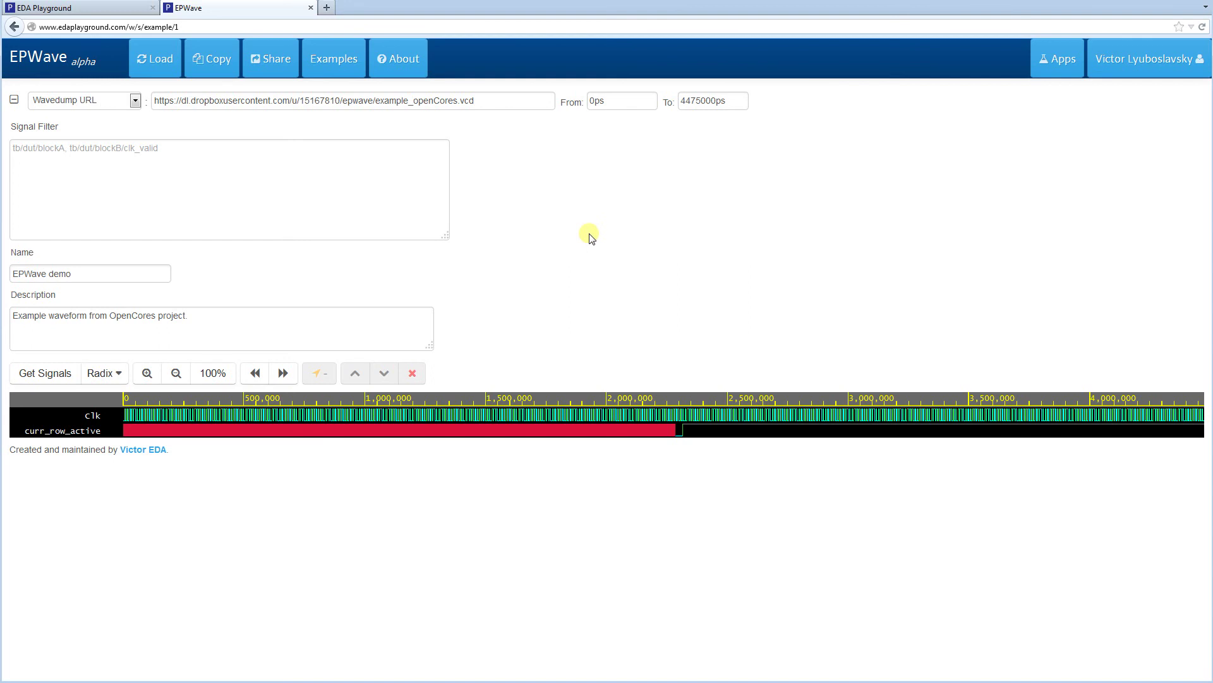
double_click(604, 101)
double_click(708, 101)
left_click(294, 196)
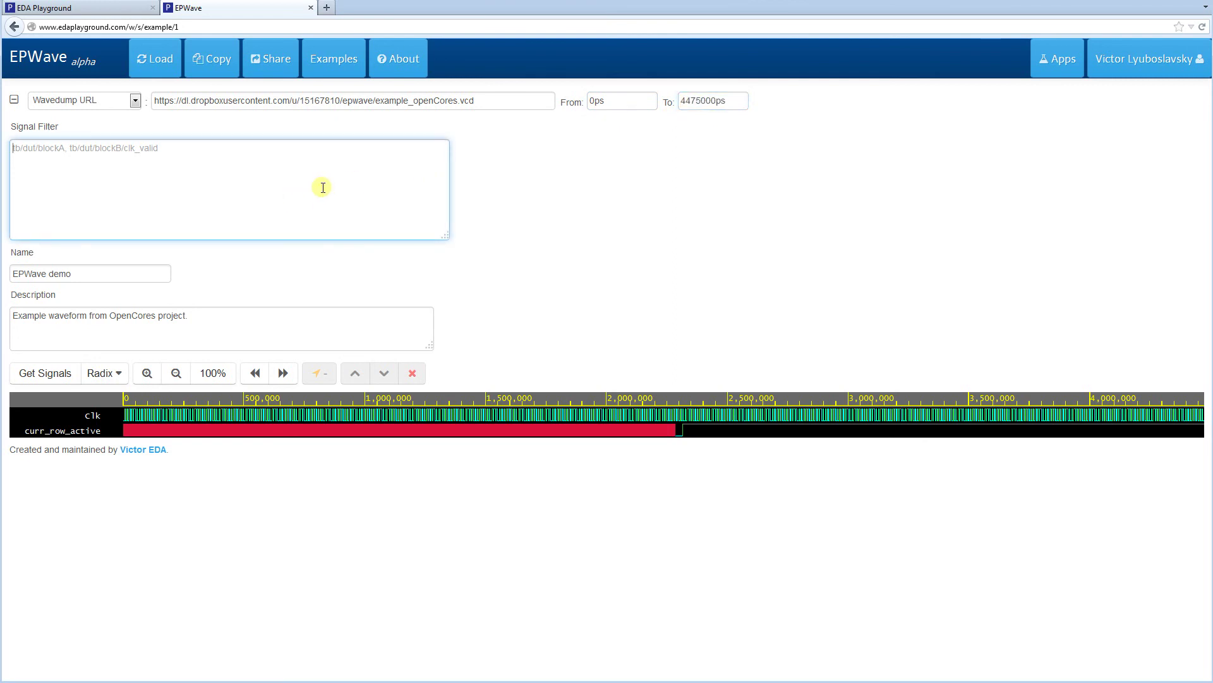
key("ctrl+v")
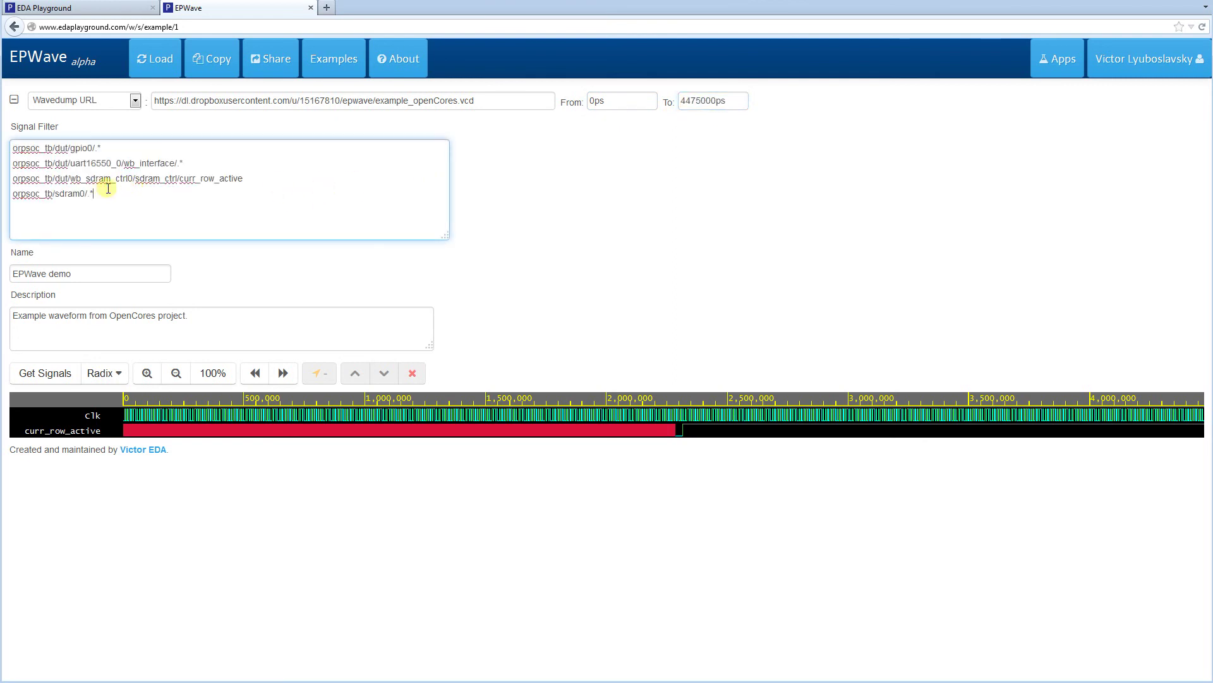
left_click_drag(106, 196, 13, 178)
left_click(141, 211)
Append all twelve mor1kx_cfgrs spr_ signals, spr_avr[31:0] through spr_vr[31:0], to the waveform.
left_click(47, 374)
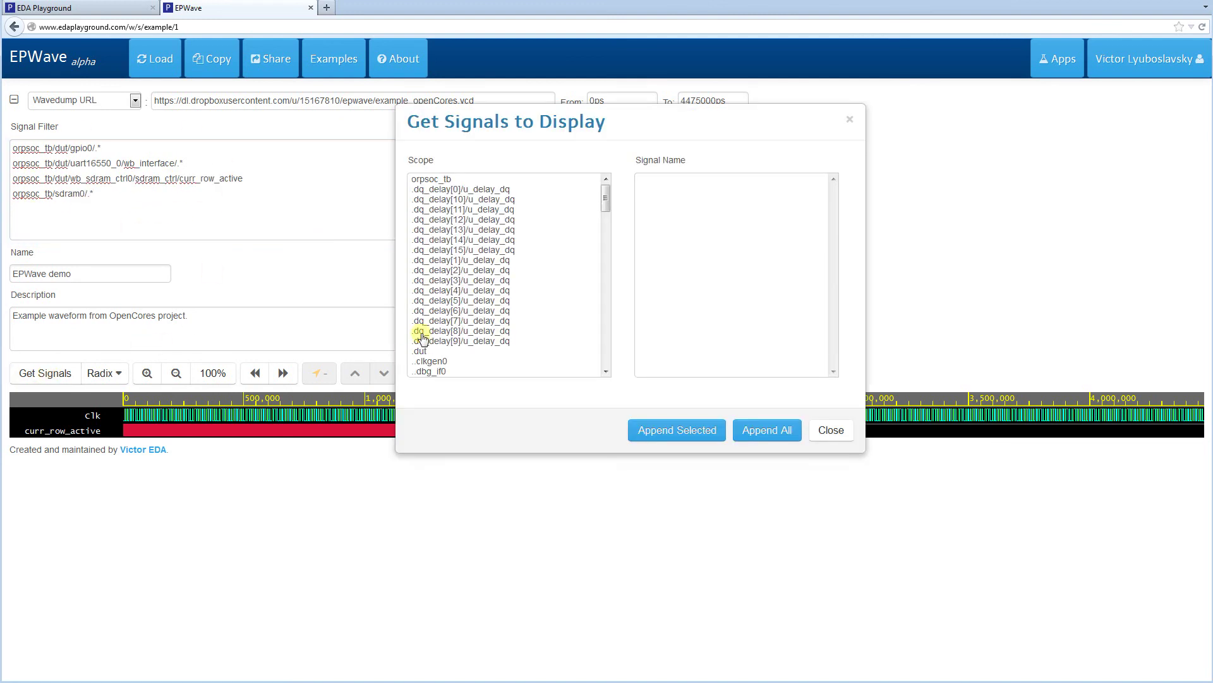
left_click_drag(608, 200, 542, 247)
left_click(435, 227)
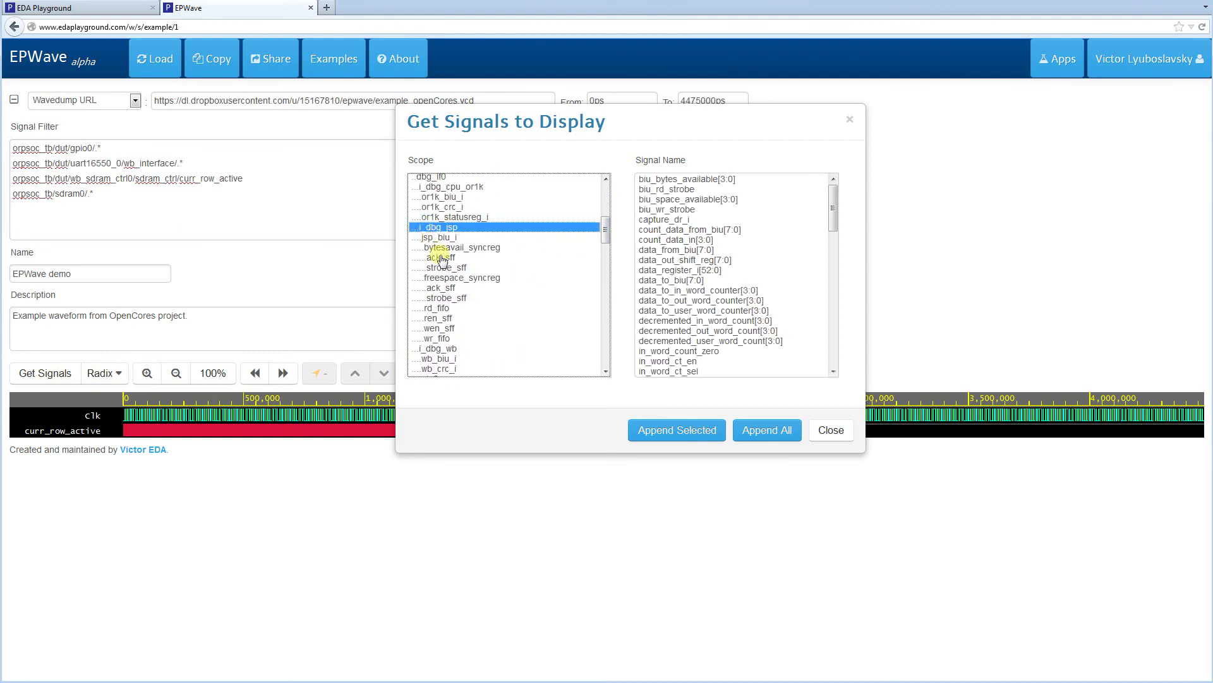
left_click(441, 257)
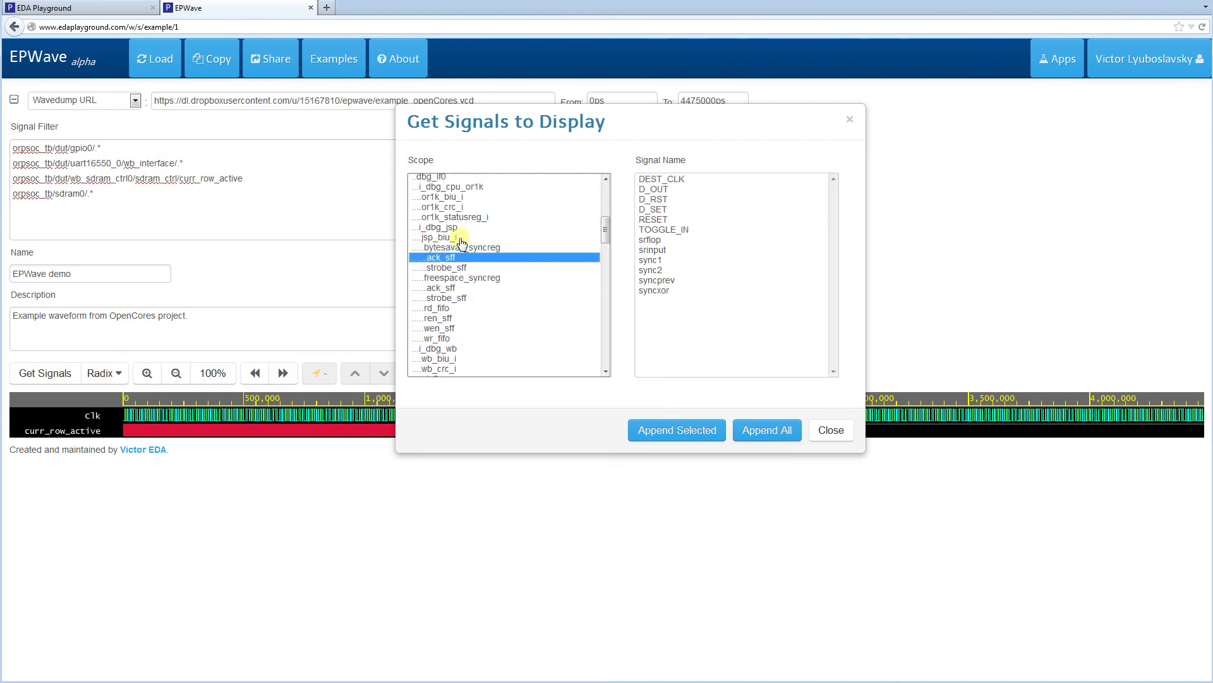
left_click(423, 239)
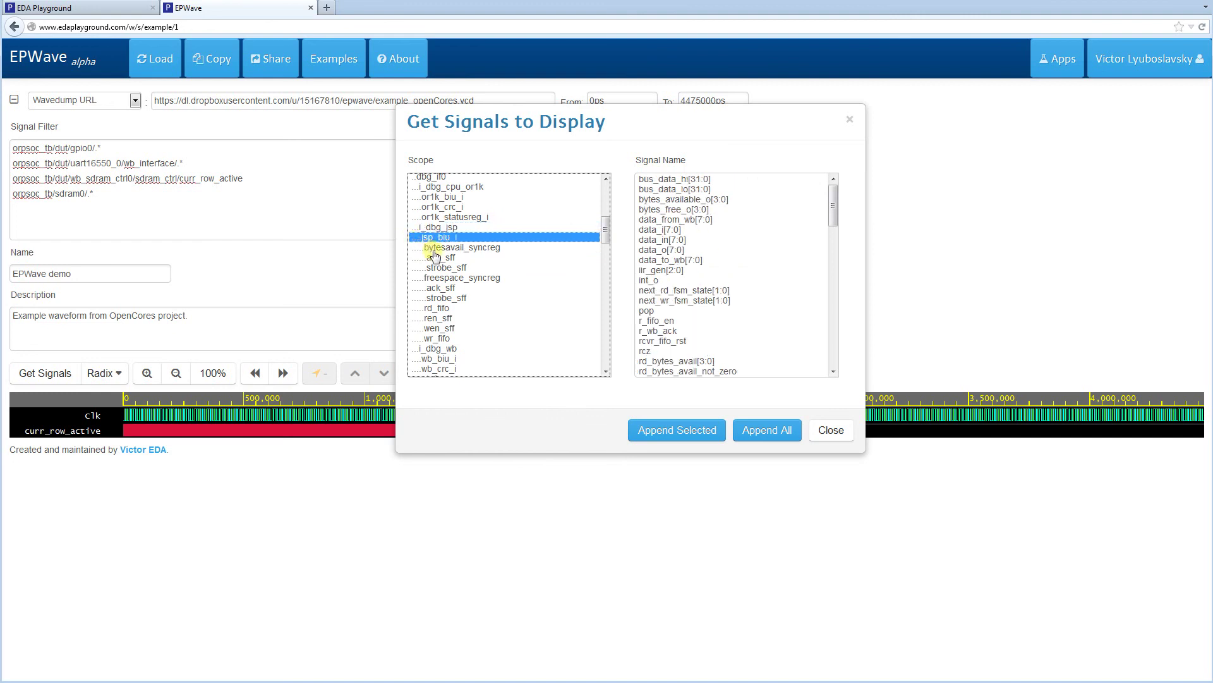
left_click(447, 258)
left_click(449, 248)
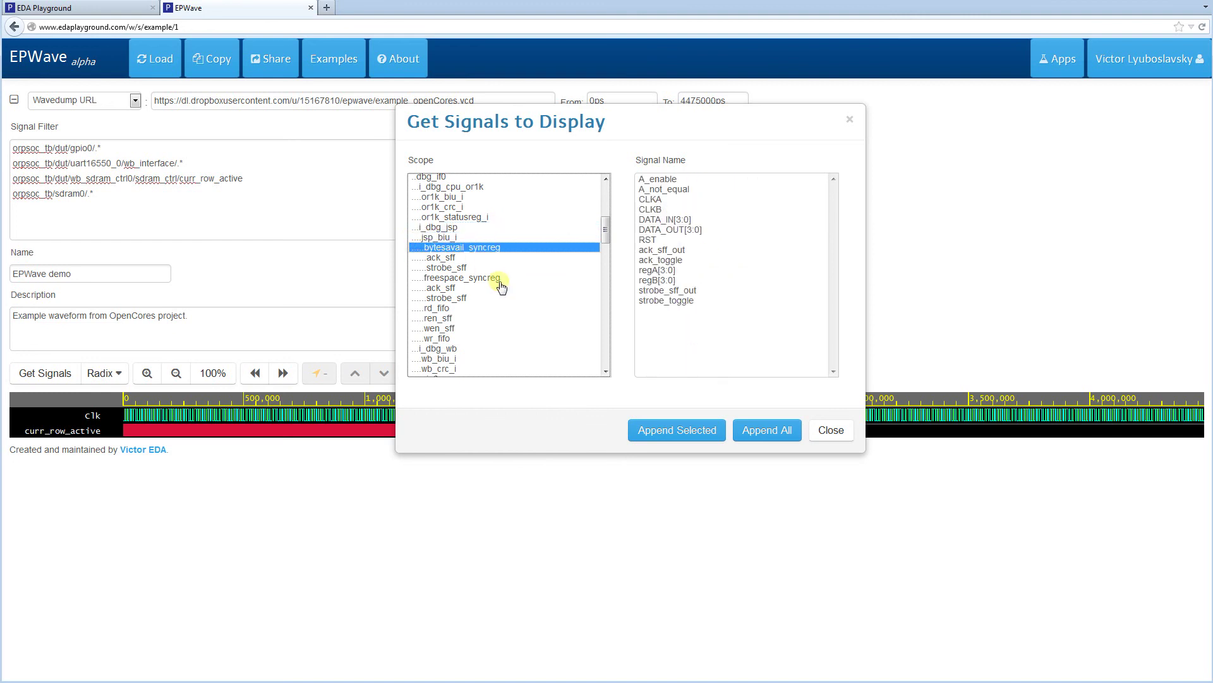
scroll(501, 287, "down", 5)
left_click(450, 268)
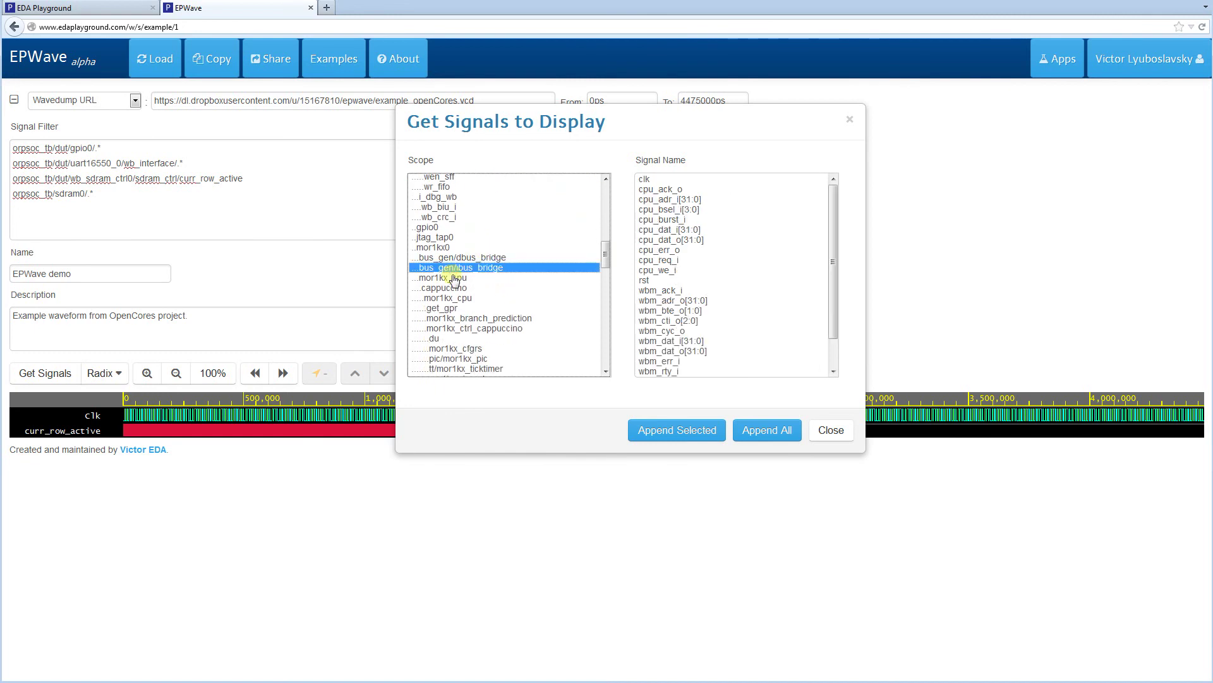
scroll(486, 301, "down", 2)
left_click(478, 290)
scroll(510, 303, "down", 1)
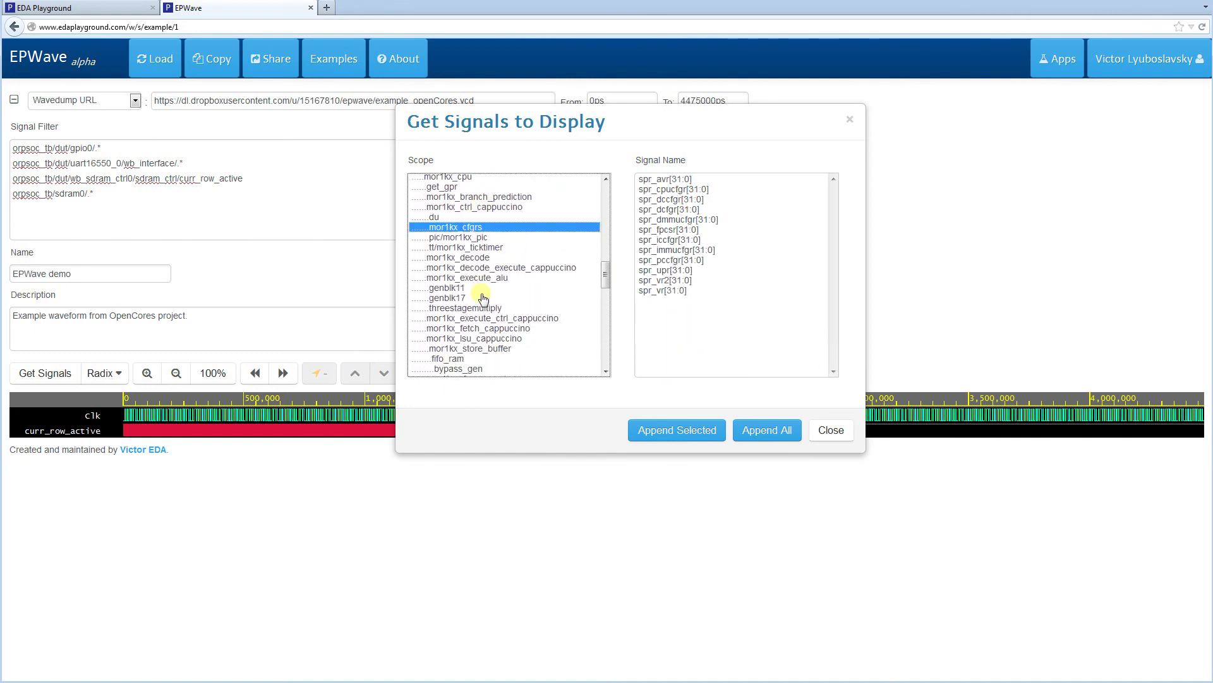
left_click(766, 430)
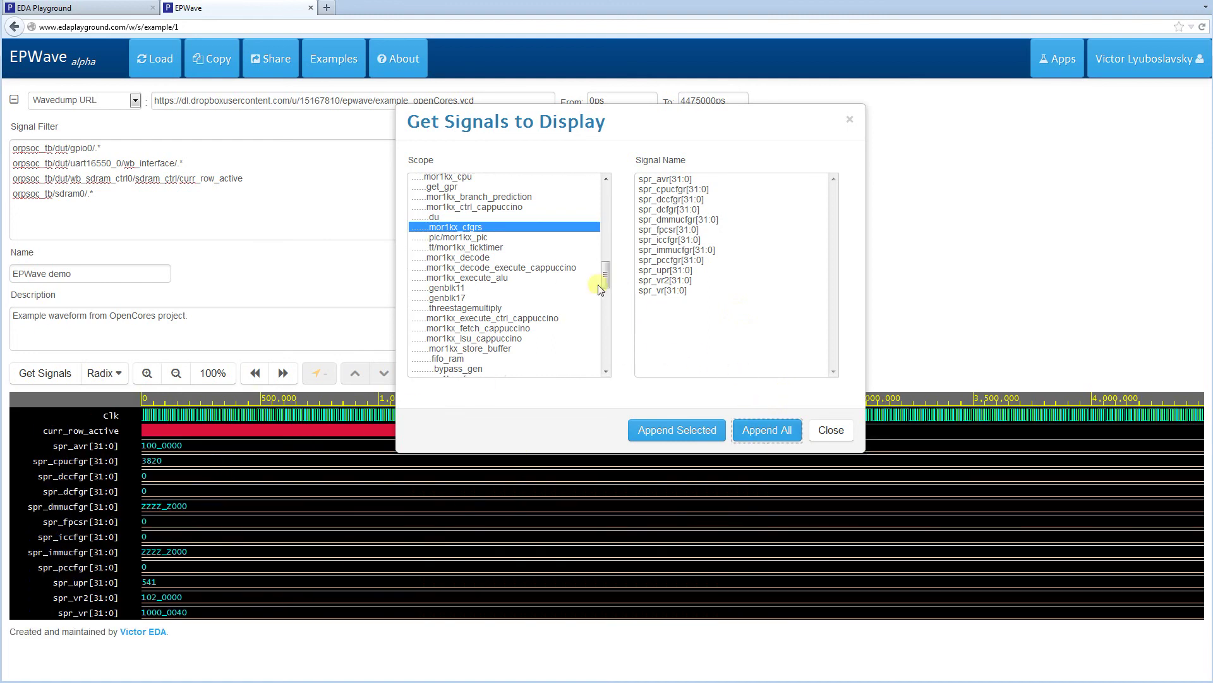
scroll(597, 285, "down", 3)
left_click_drag(606, 297, 594, 198)
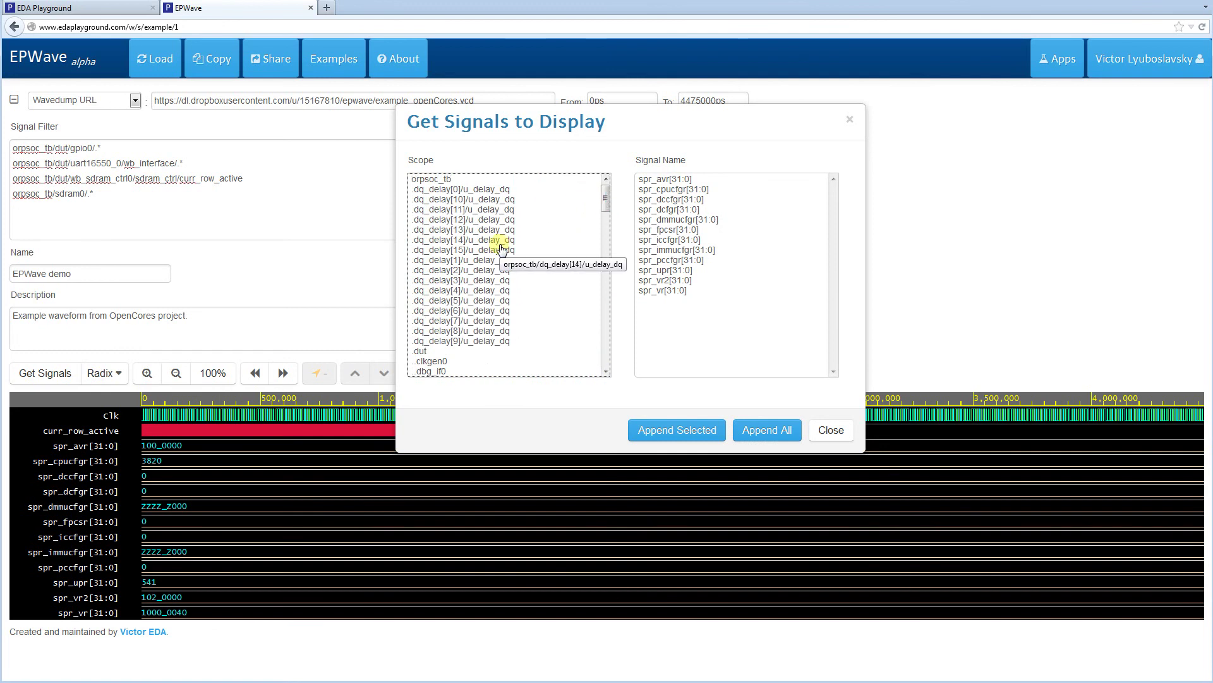
Trim the signal filter to just orpsoc_tb/dut/uart16550_0/.*.
left_click(817, 429)
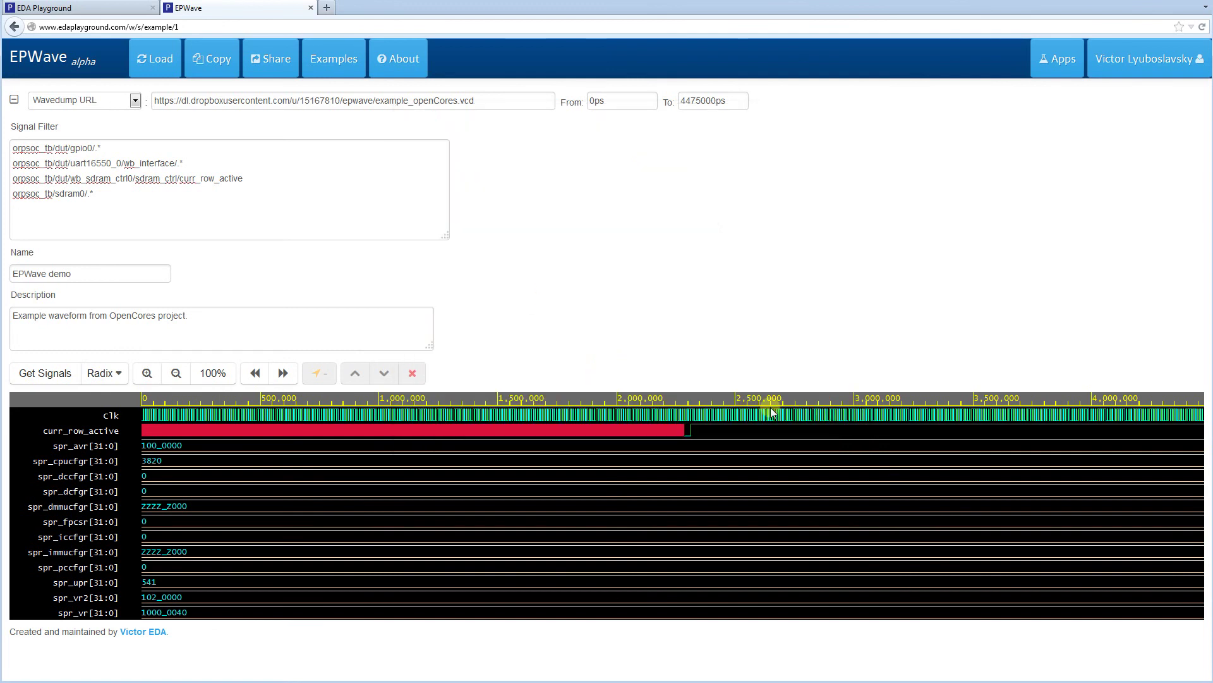
left_click(200, 202)
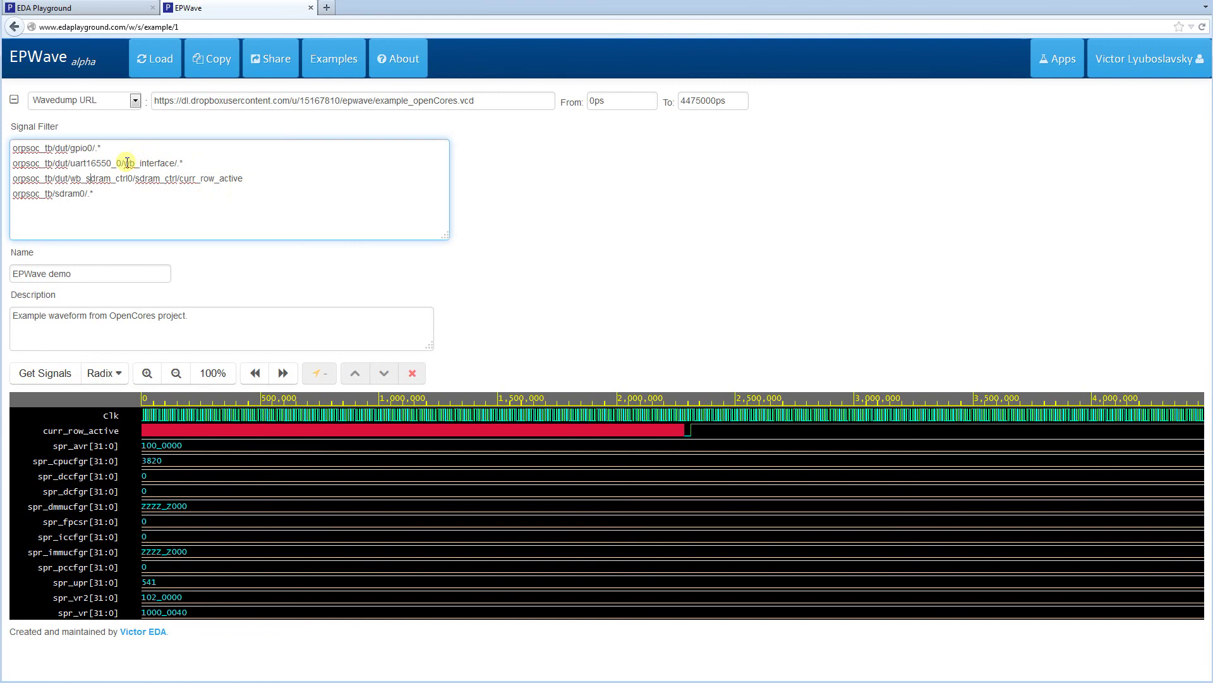
left_click_drag(125, 163, 179, 163)
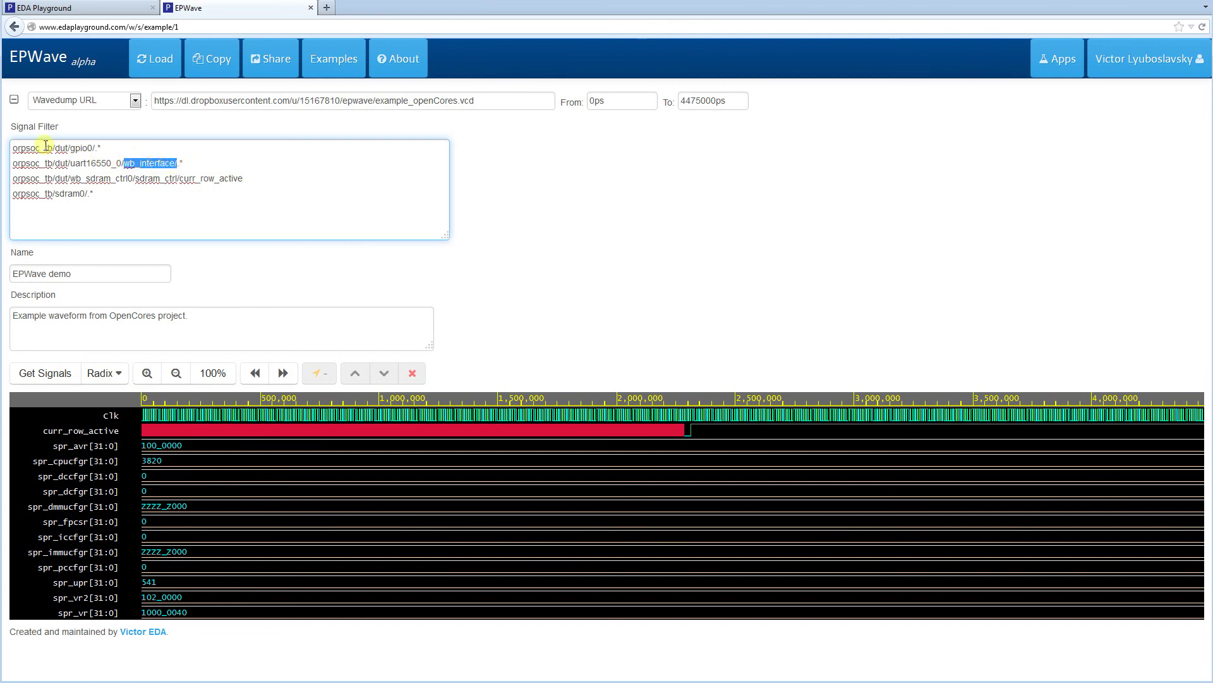
left_click(82, 169)
left_click_drag(12, 177, 114, 194)
key("Delete")
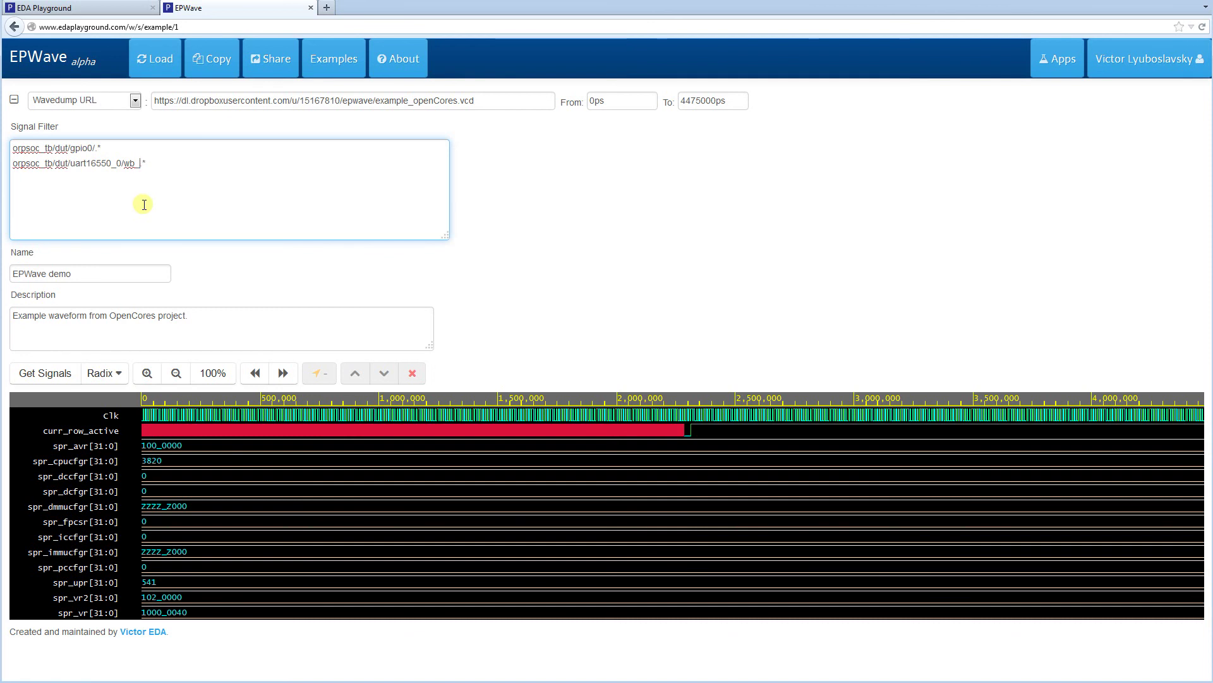
key("BackSpace")
key("shift+Down")
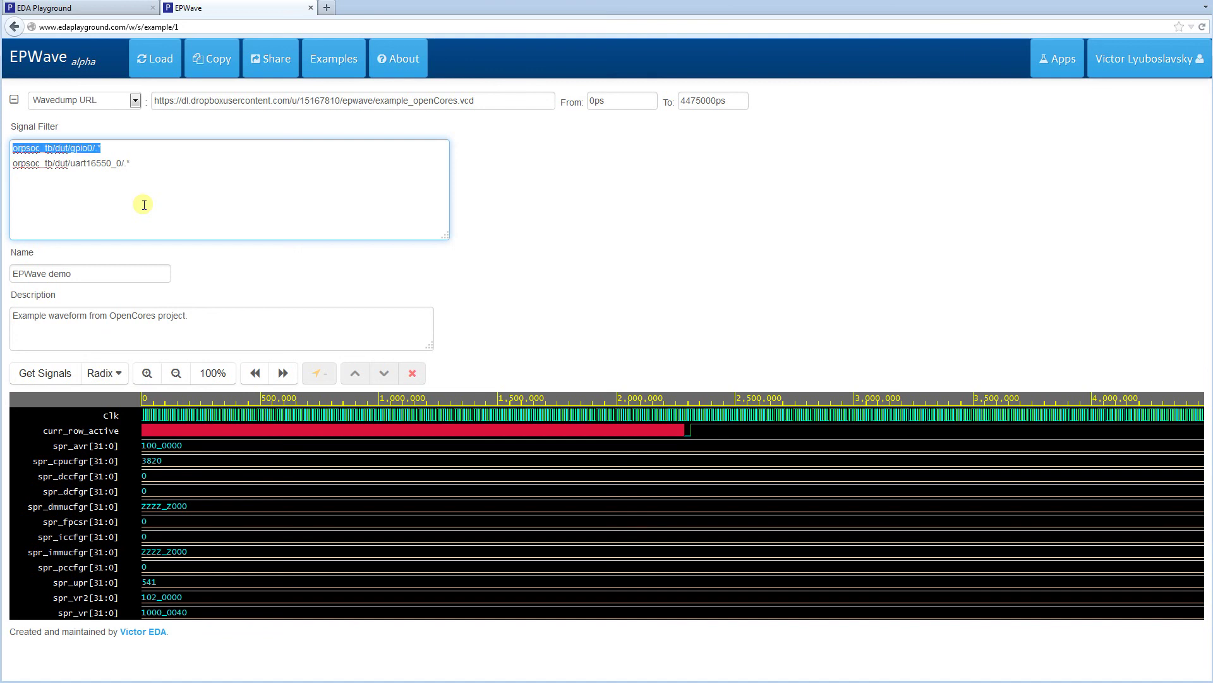
key("Delete")
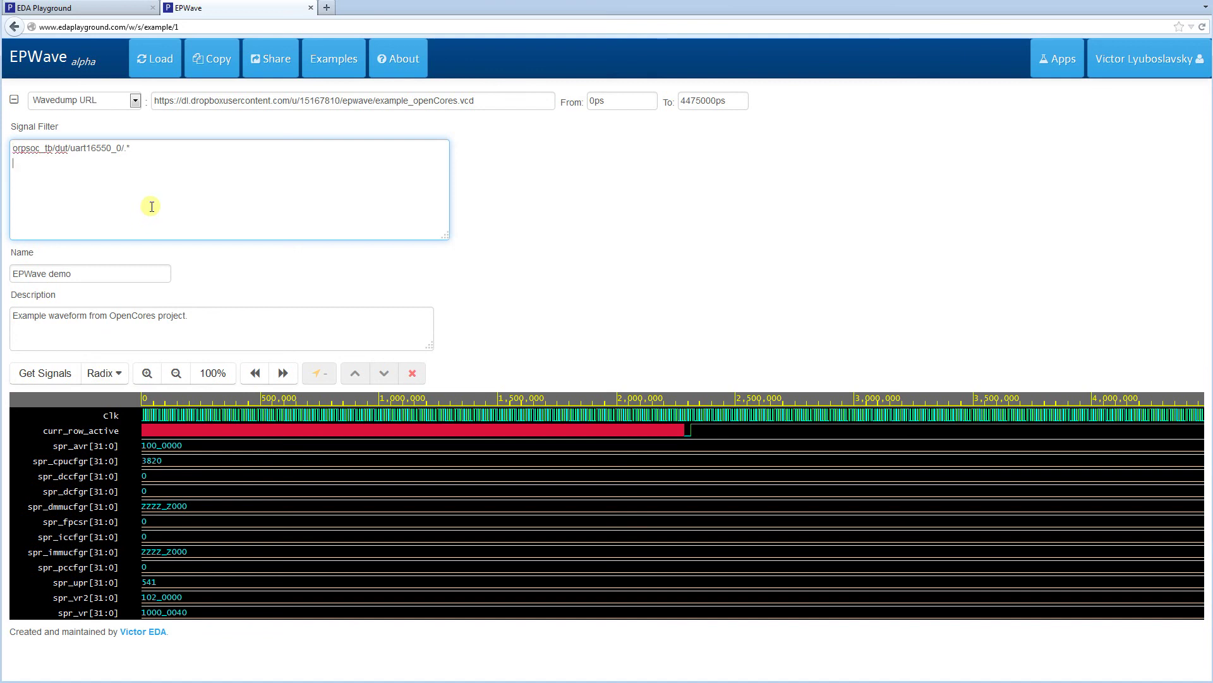
Set the time window from 5000000ps to 6000000ps.
double_click(709, 101)
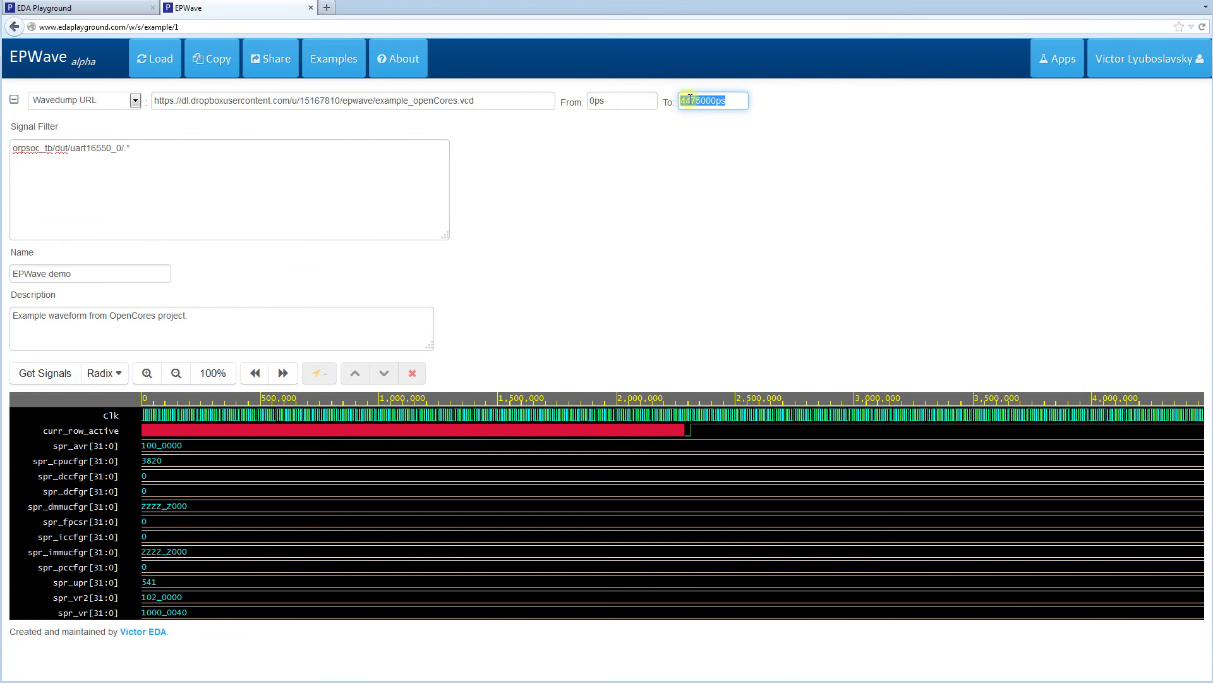
double_click(628, 99)
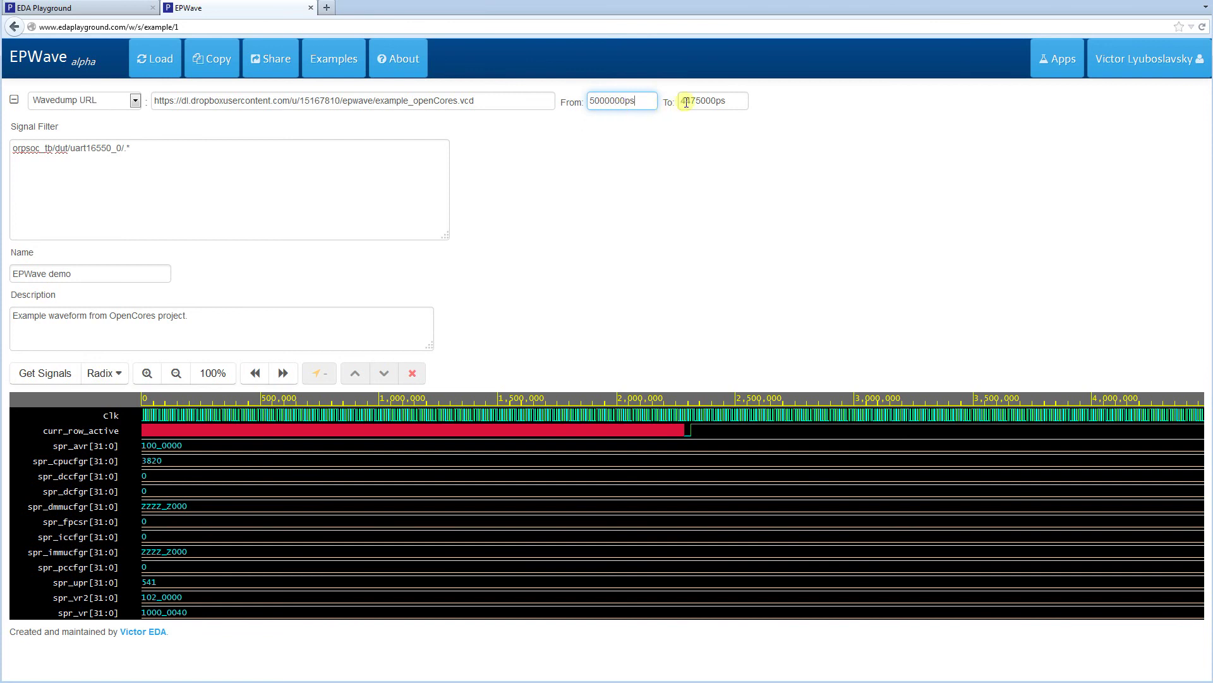
left_click_drag(682, 101, 725, 108)
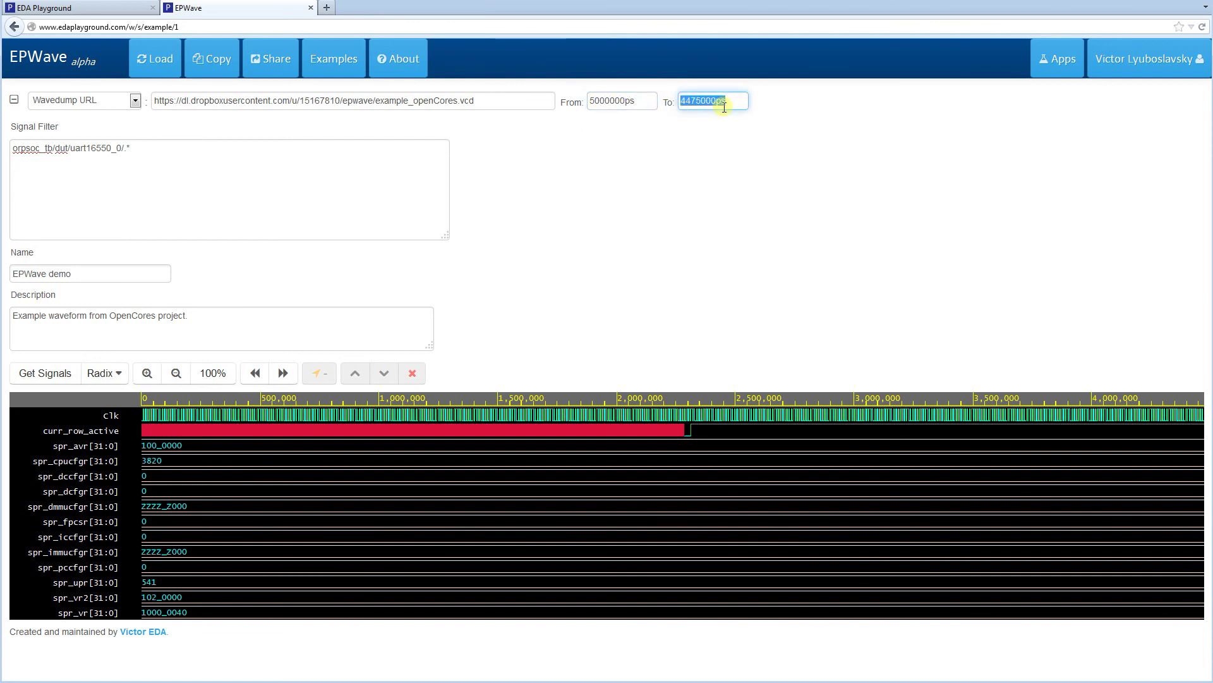
type("6000")
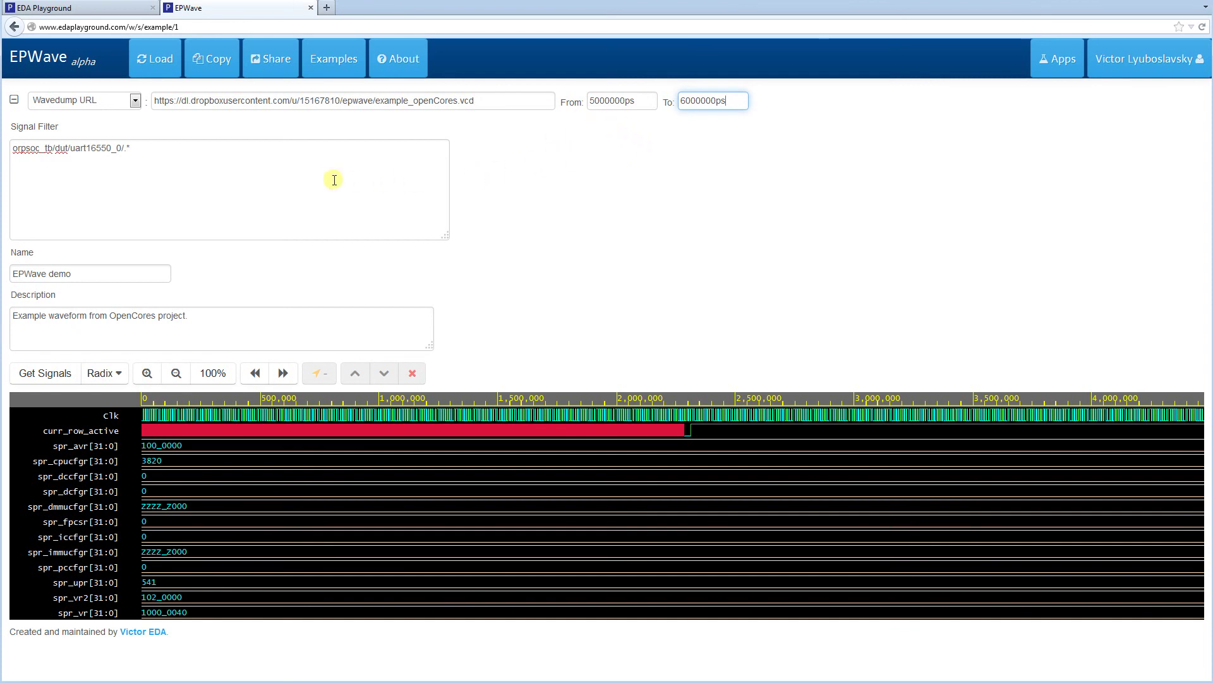
Reload uart16550_0 waves for 5,000,000–6,000,000ps and append all regs scope signals.
left_click(152, 71)
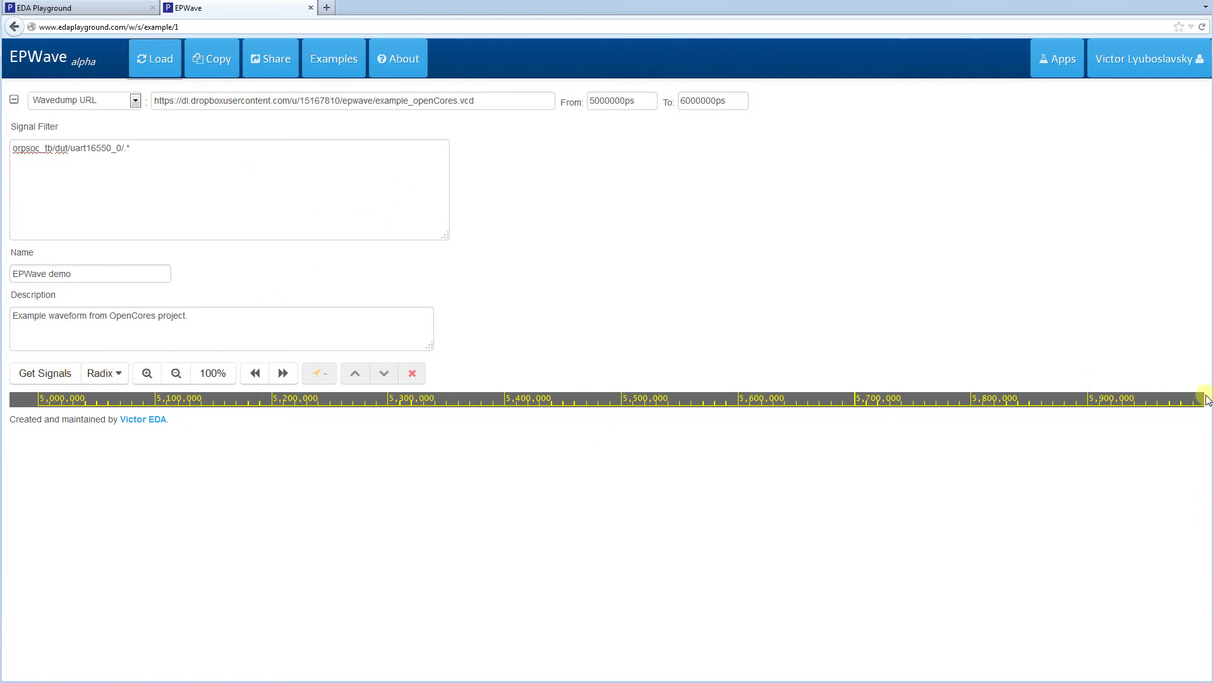
left_click(14, 100)
left_click(39, 132)
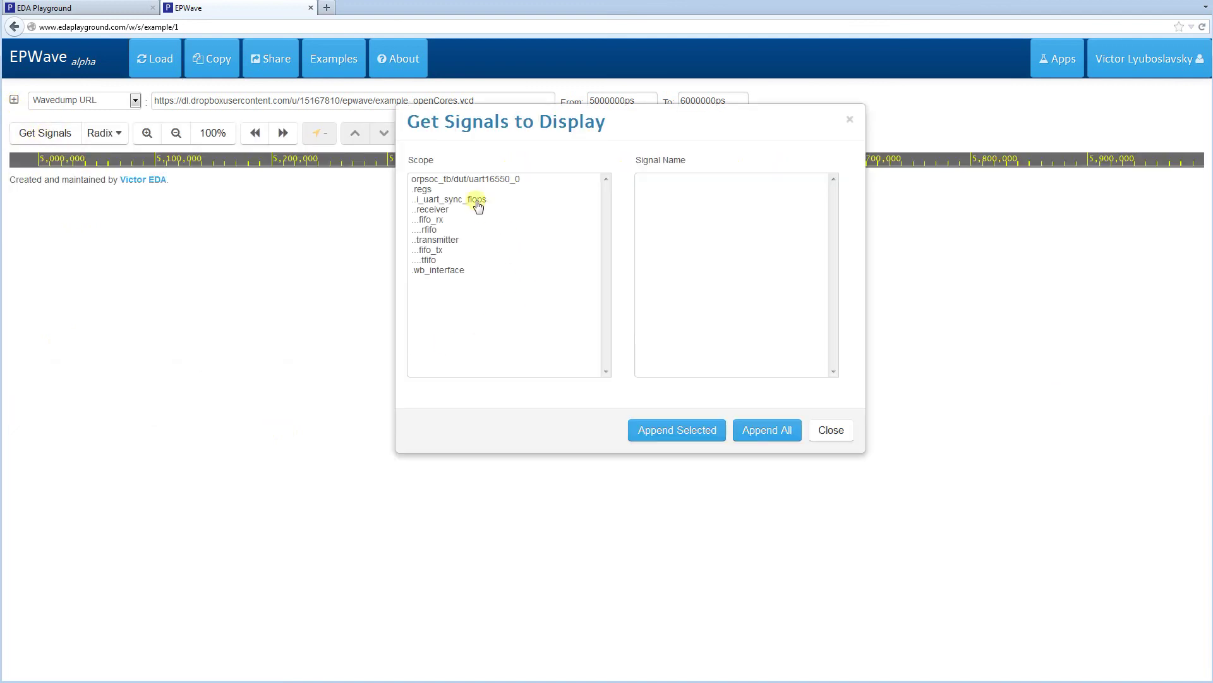
left_click(463, 189)
left_click(446, 179)
left_click(448, 189)
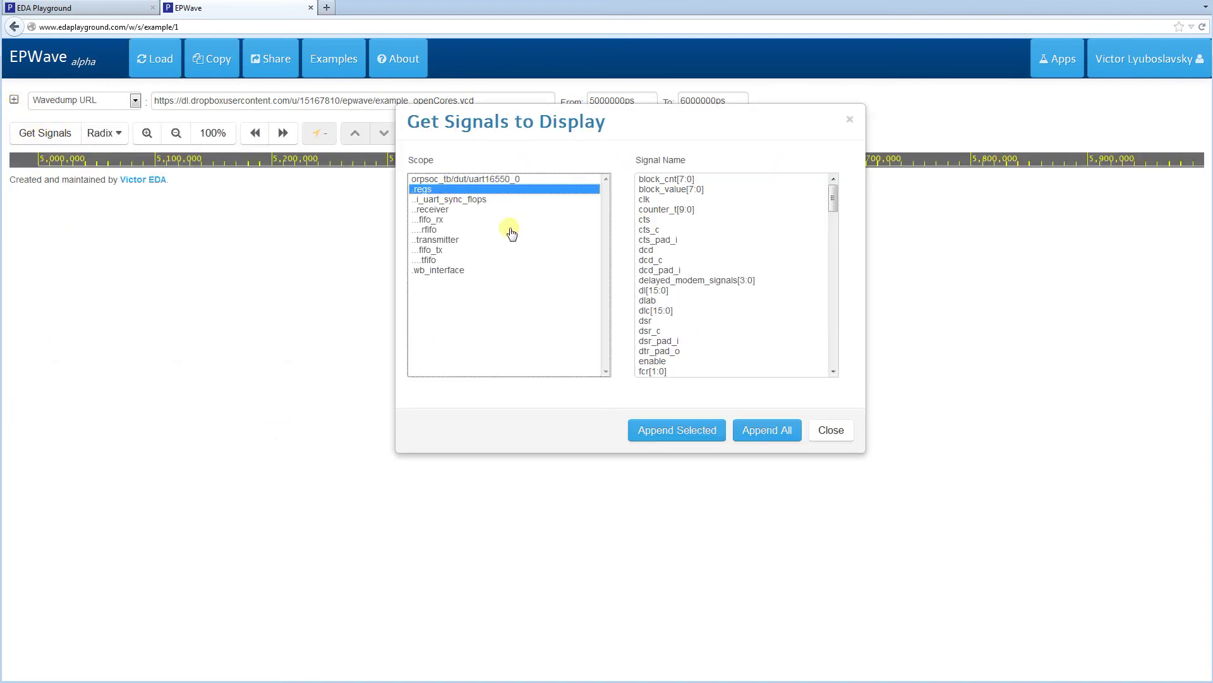
left_click(775, 436)
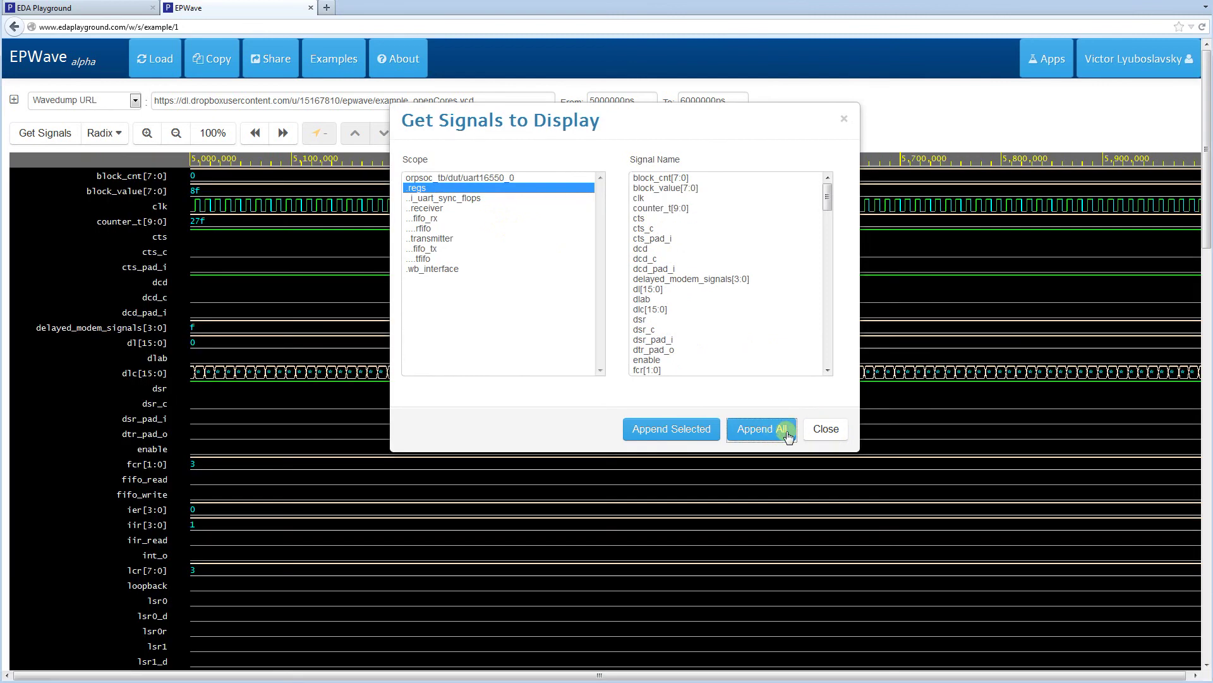
left_click(791, 424)
Place the time marker at 5,475,000ps to read the regs signal values.
scroll(676, 327, "down", 13)
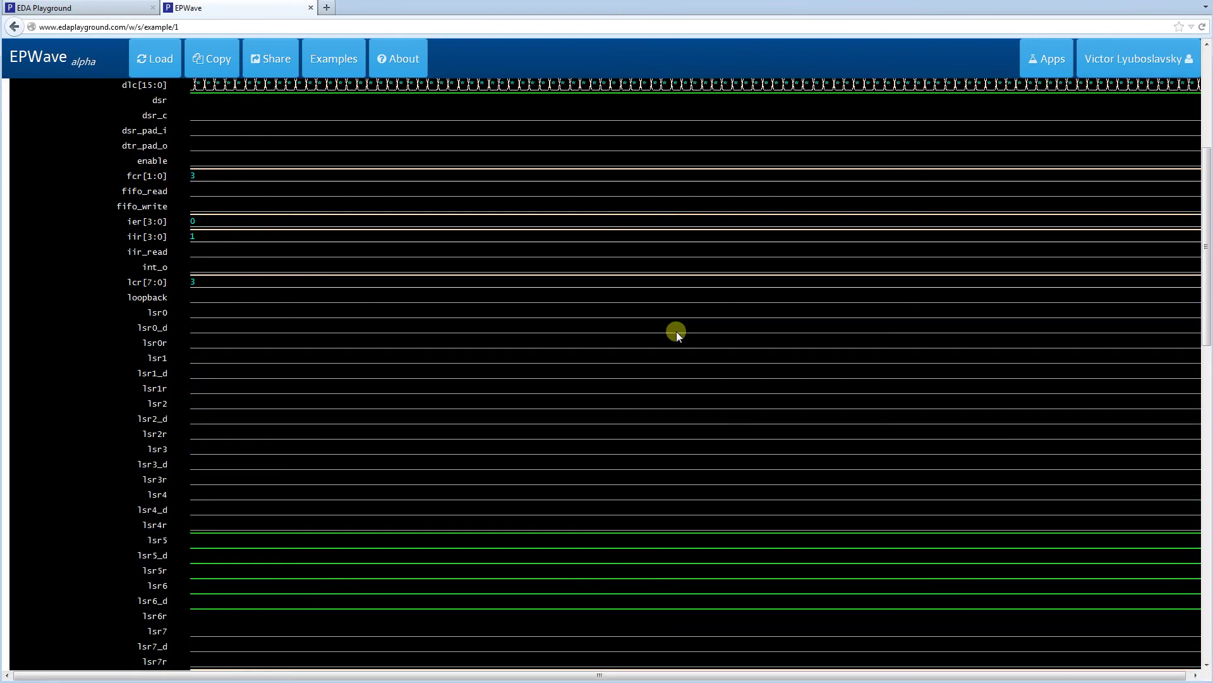
scroll(676, 331, "up", 13)
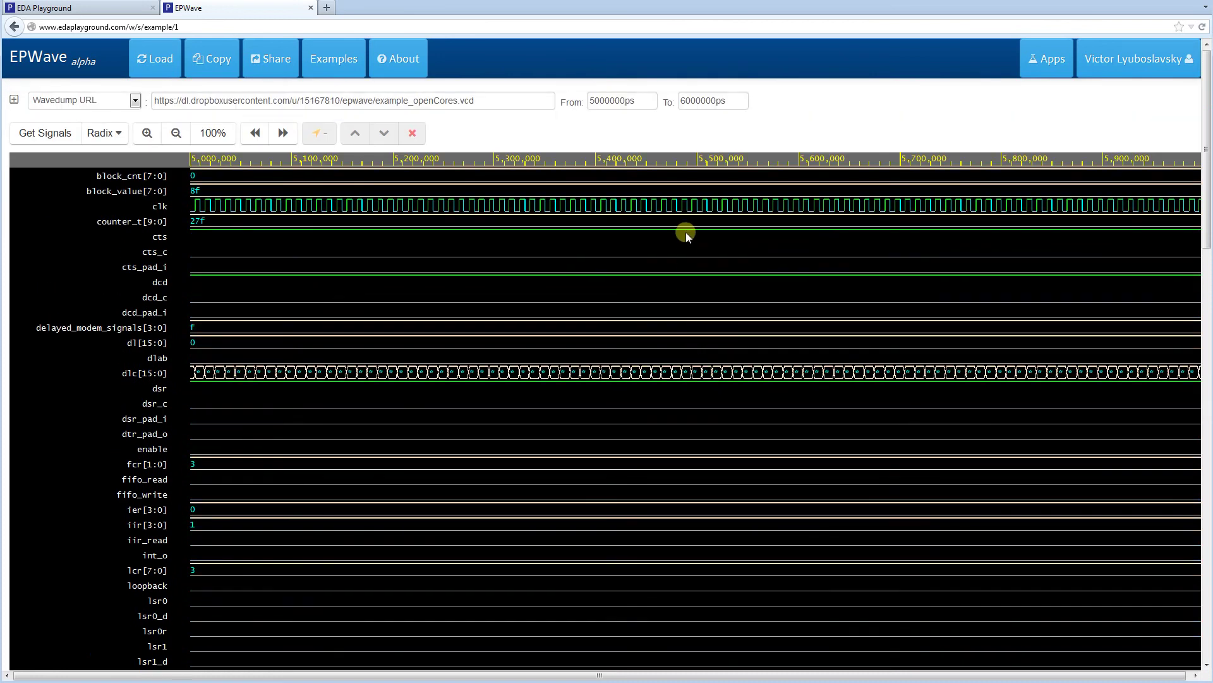
left_click(671, 206)
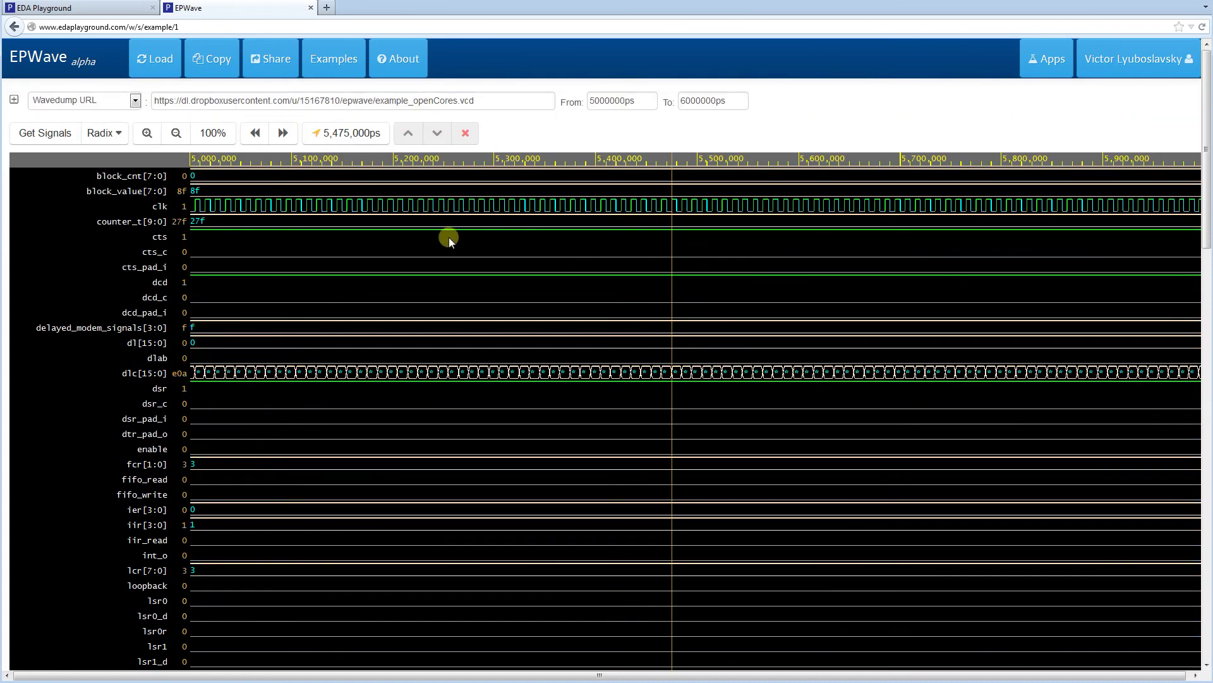
Switch the wave source to Upload and reopen the signal filter and time settings.
left_click(72, 101)
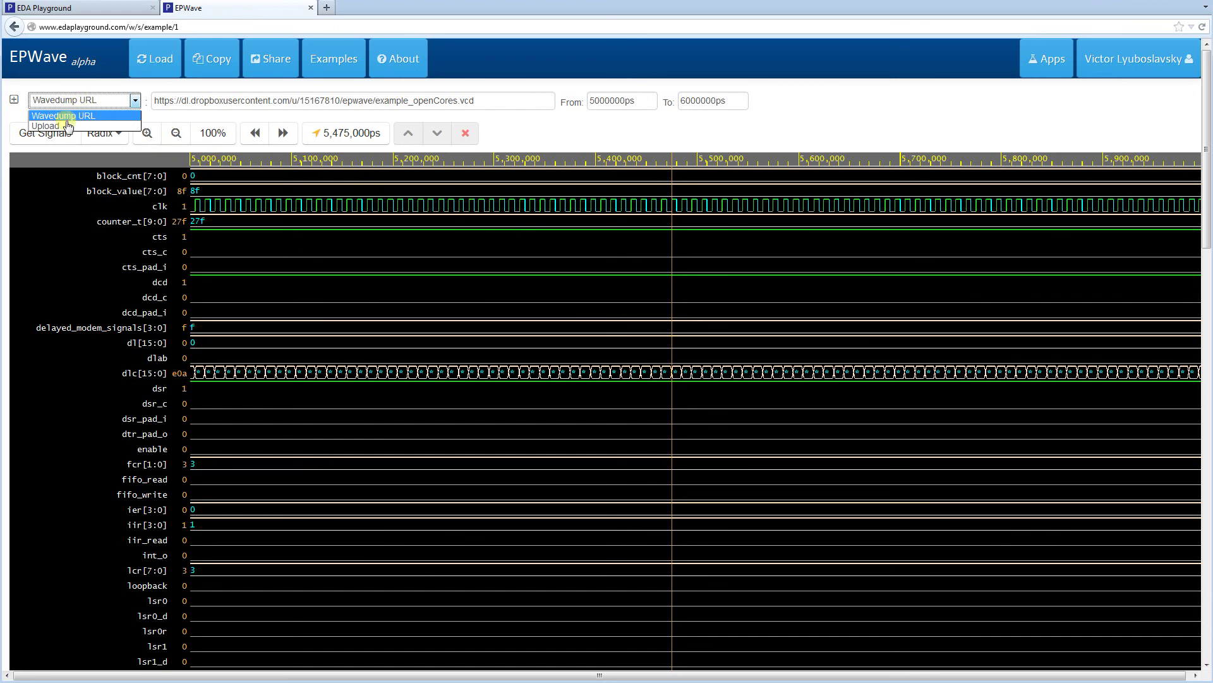
left_click(67, 126)
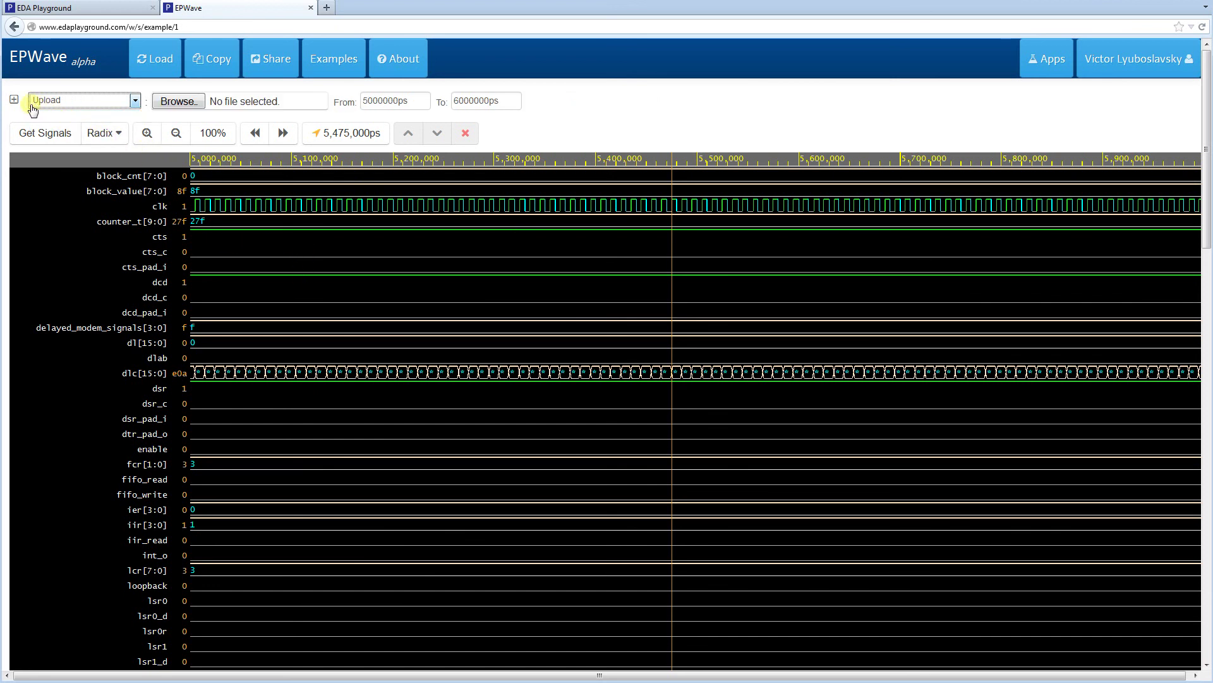
left_click(14, 99)
left_click(179, 170)
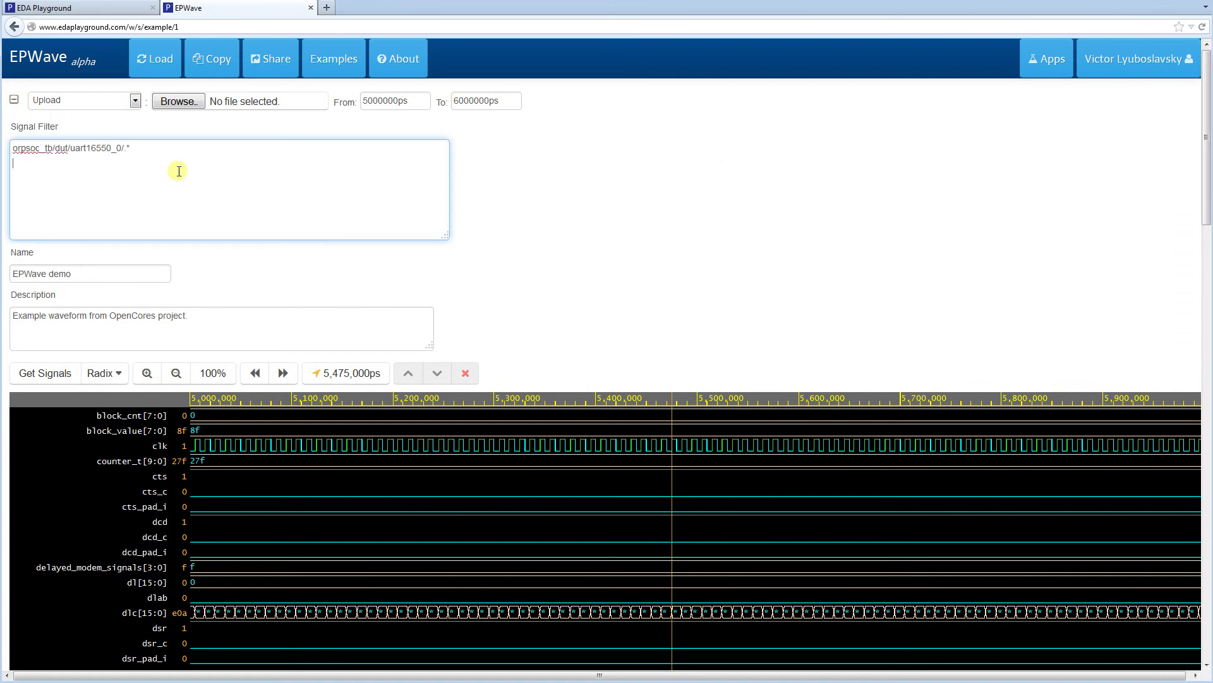
double_click(390, 101)
key("Tab")
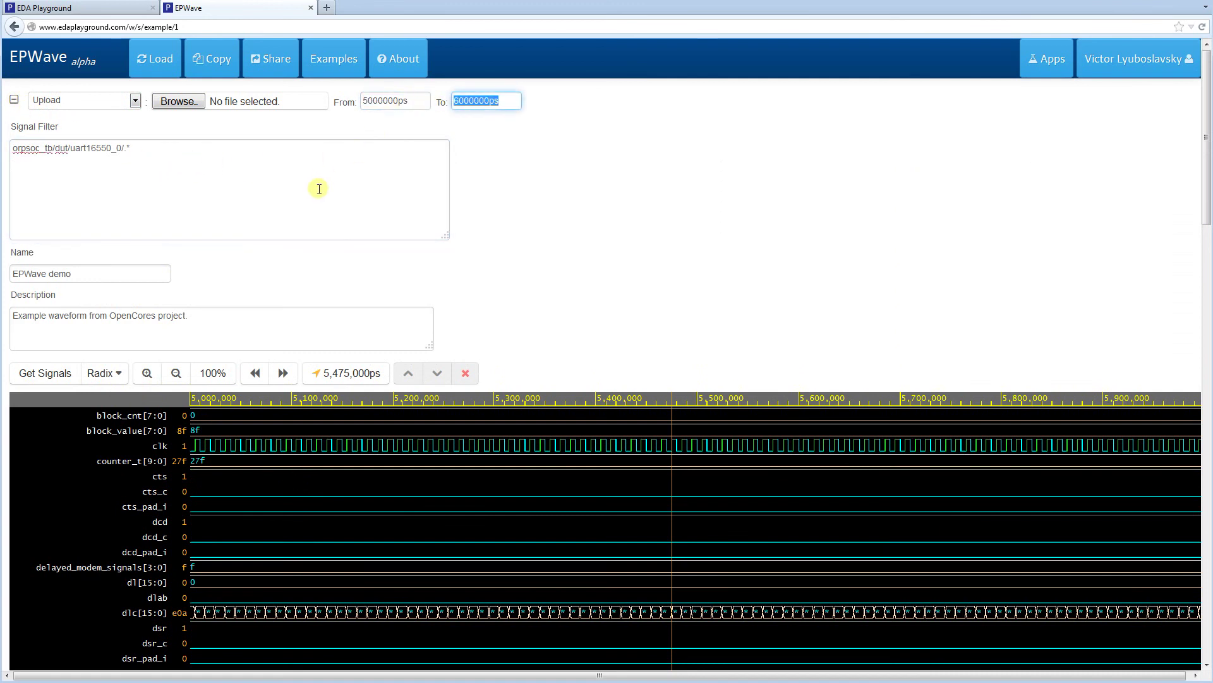
left_click(319, 189)
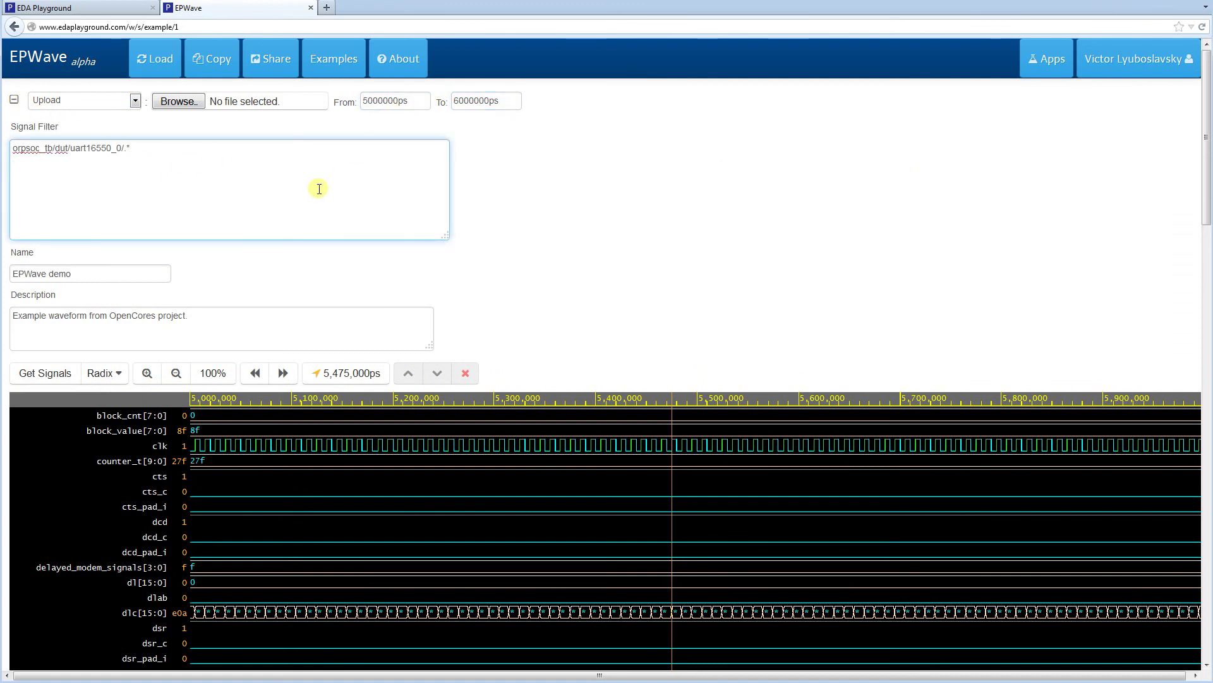
Choose dump.vcd from E:\work\waves as the upload file and load its waves.
left_click(183, 102)
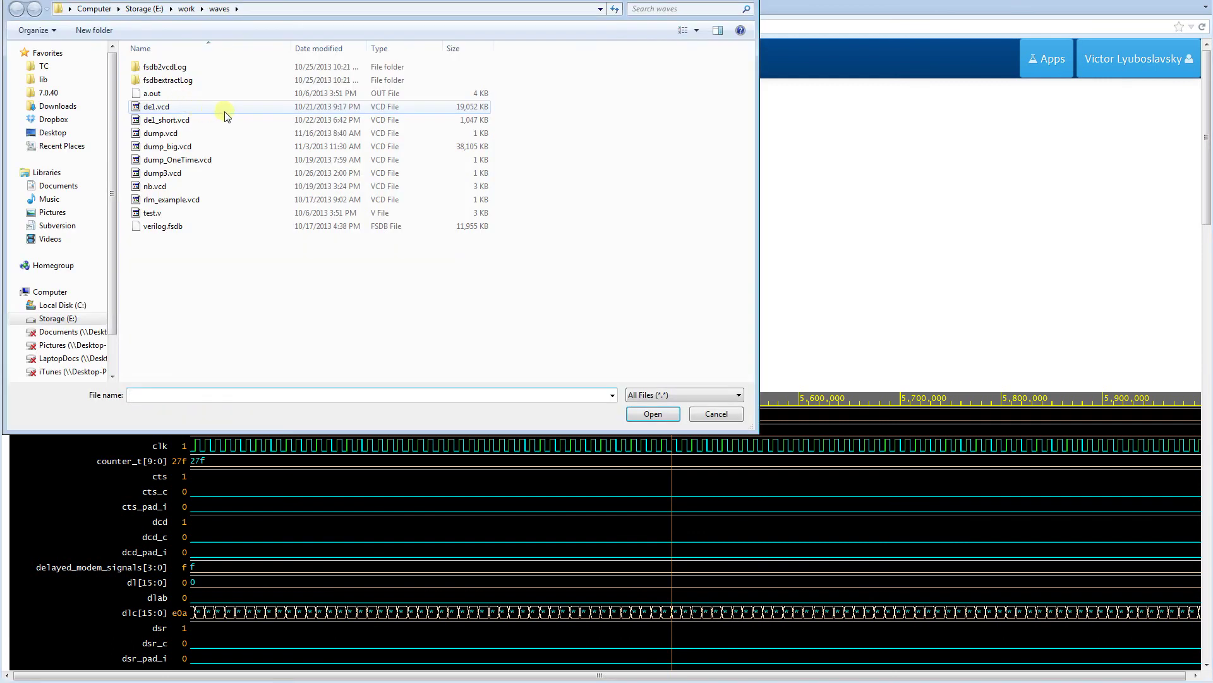
left_click(190, 133)
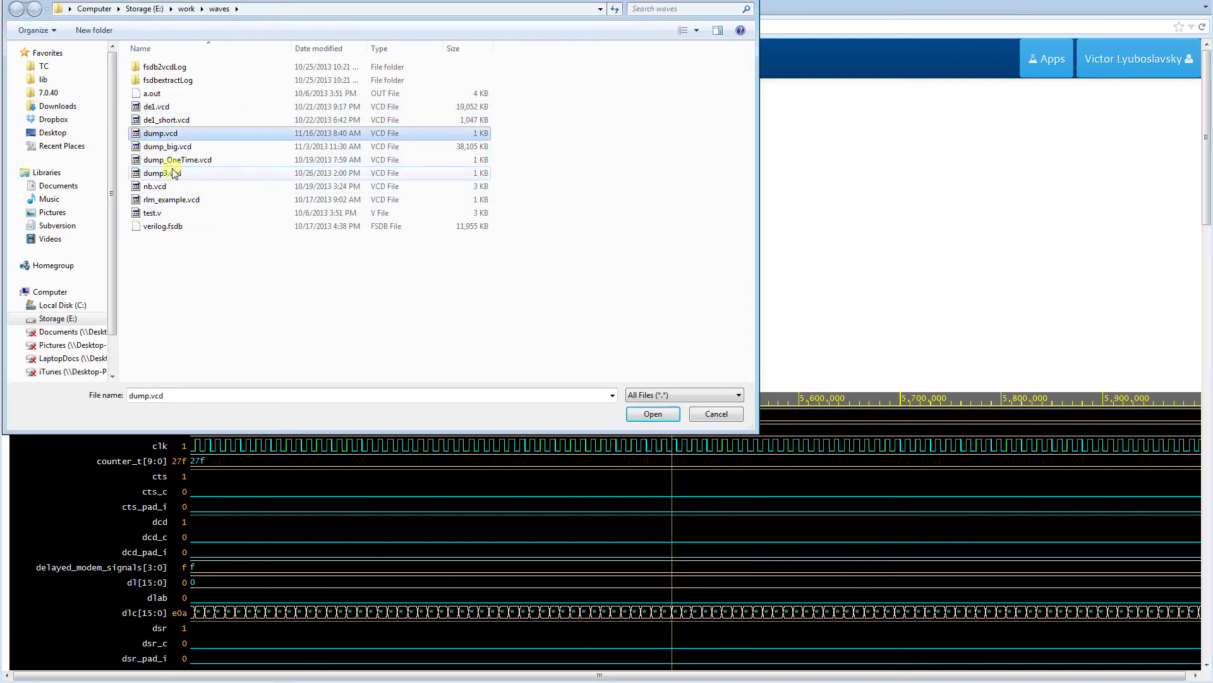
left_click(654, 413)
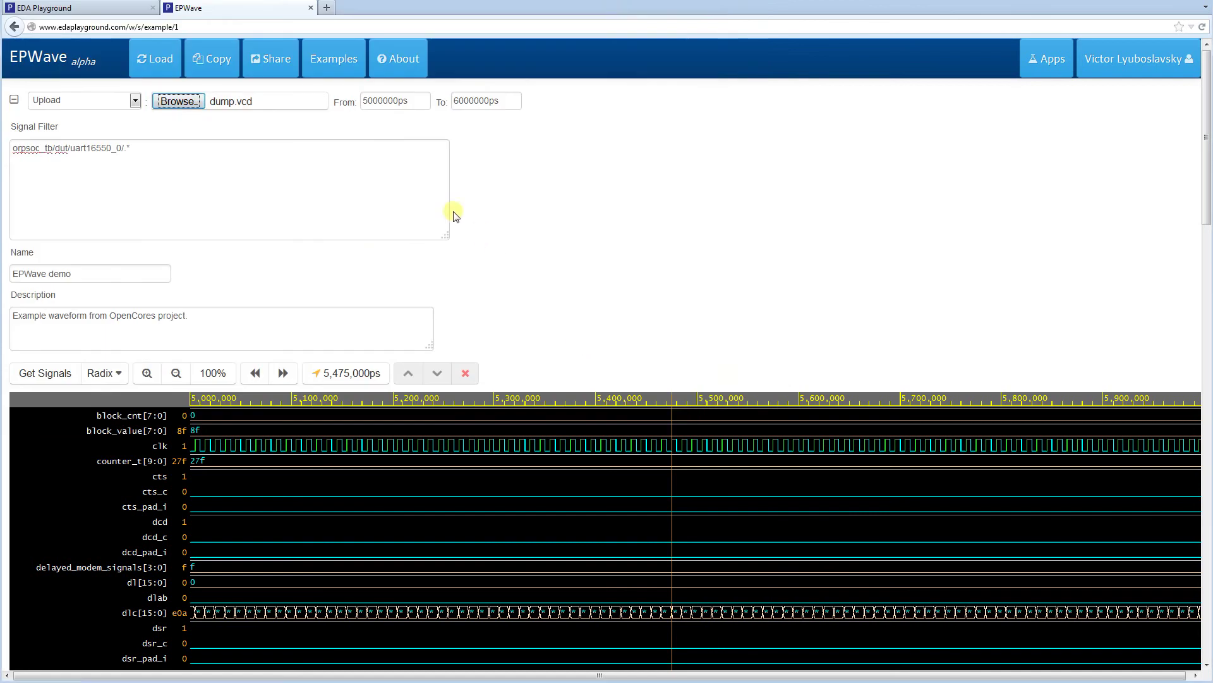
left_click(157, 63)
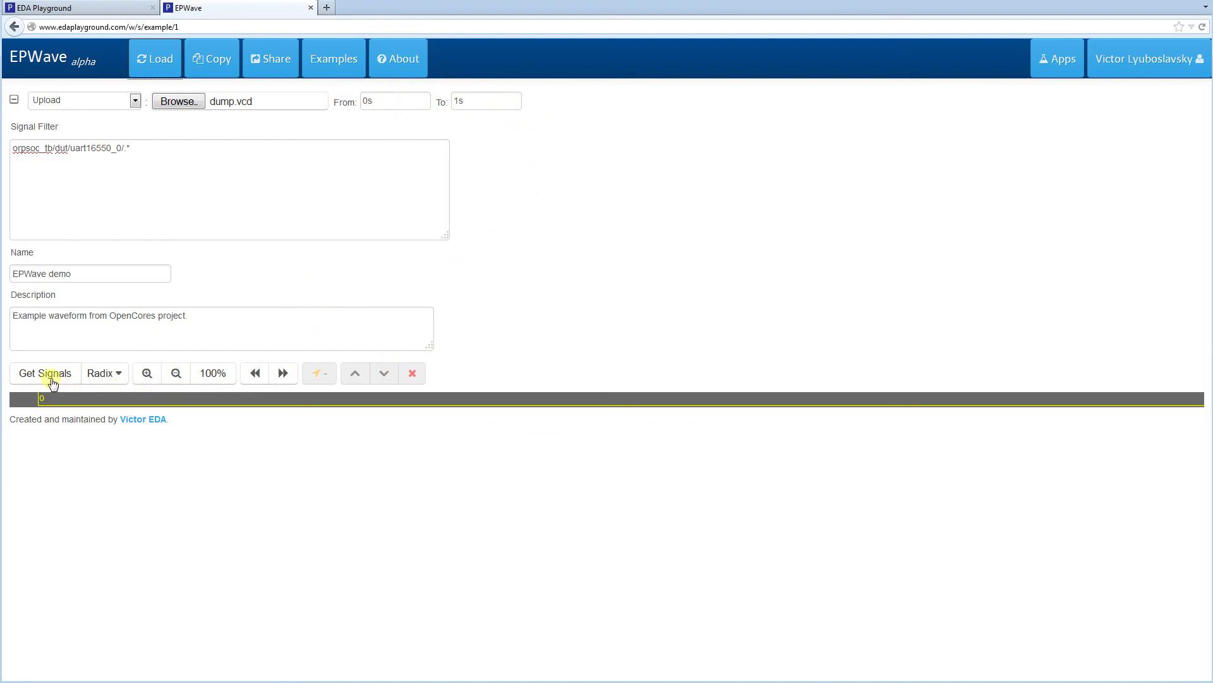
Clear the uart16550 signal filter and reload dump.vcd over a 0s–100s window.
left_click(149, 159)
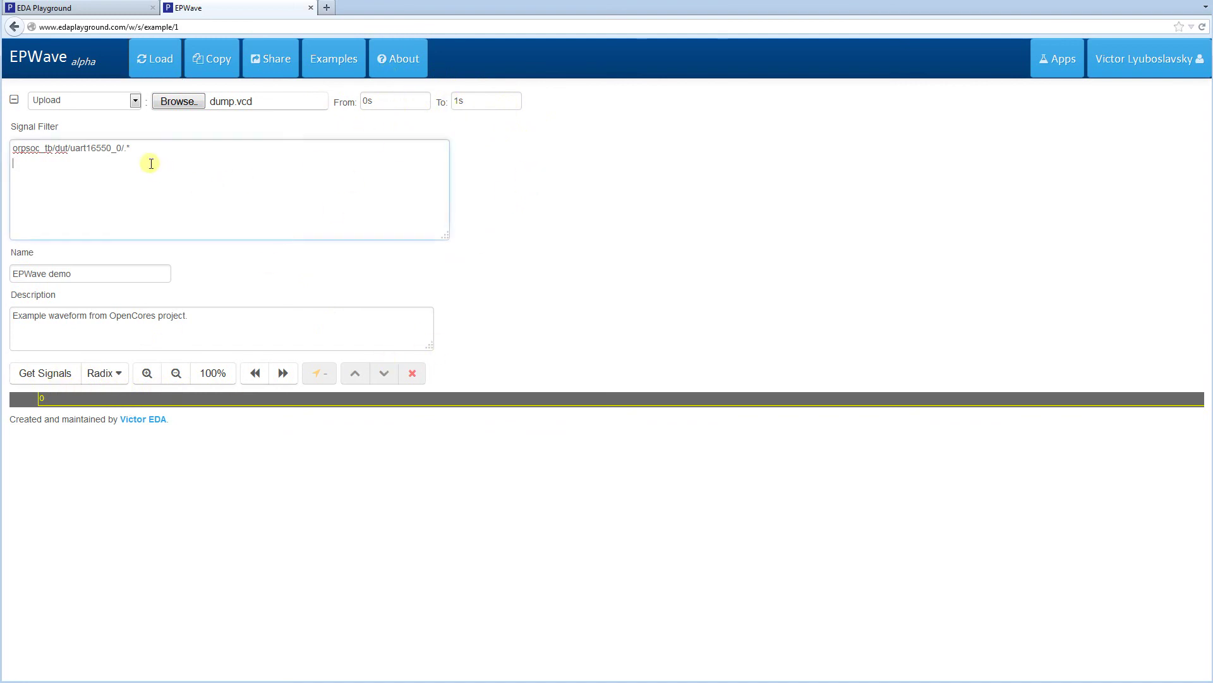
left_click(55, 379)
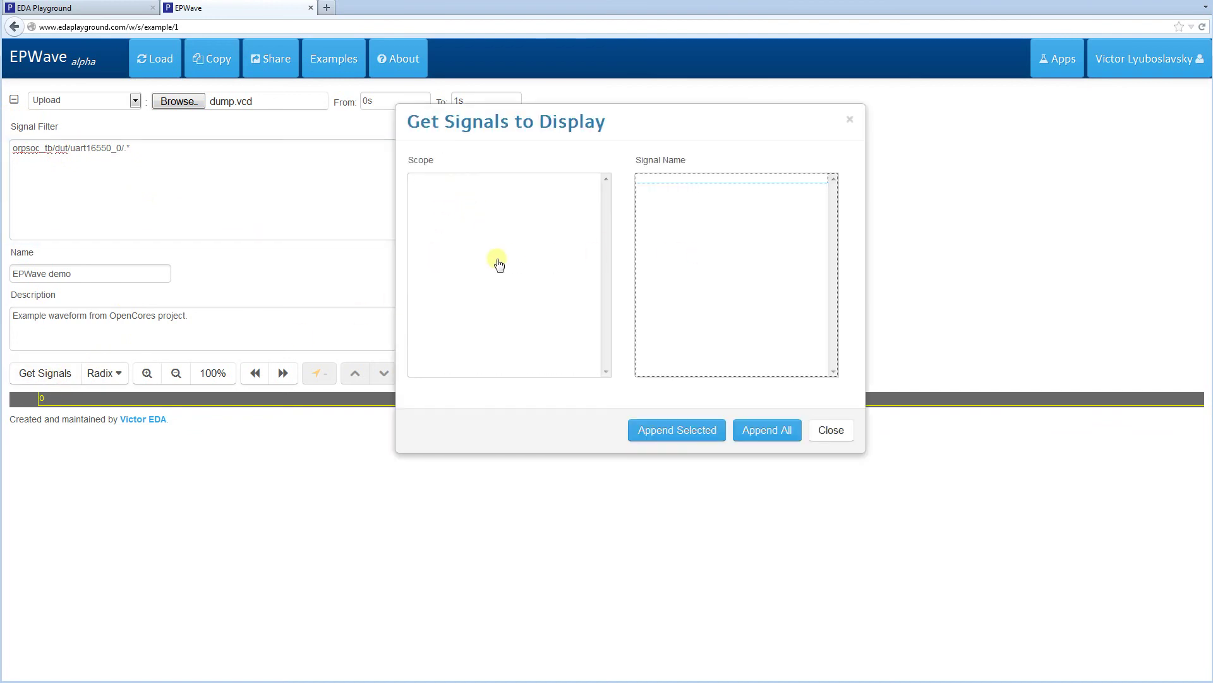
left_click(830, 430)
left_click(192, 198)
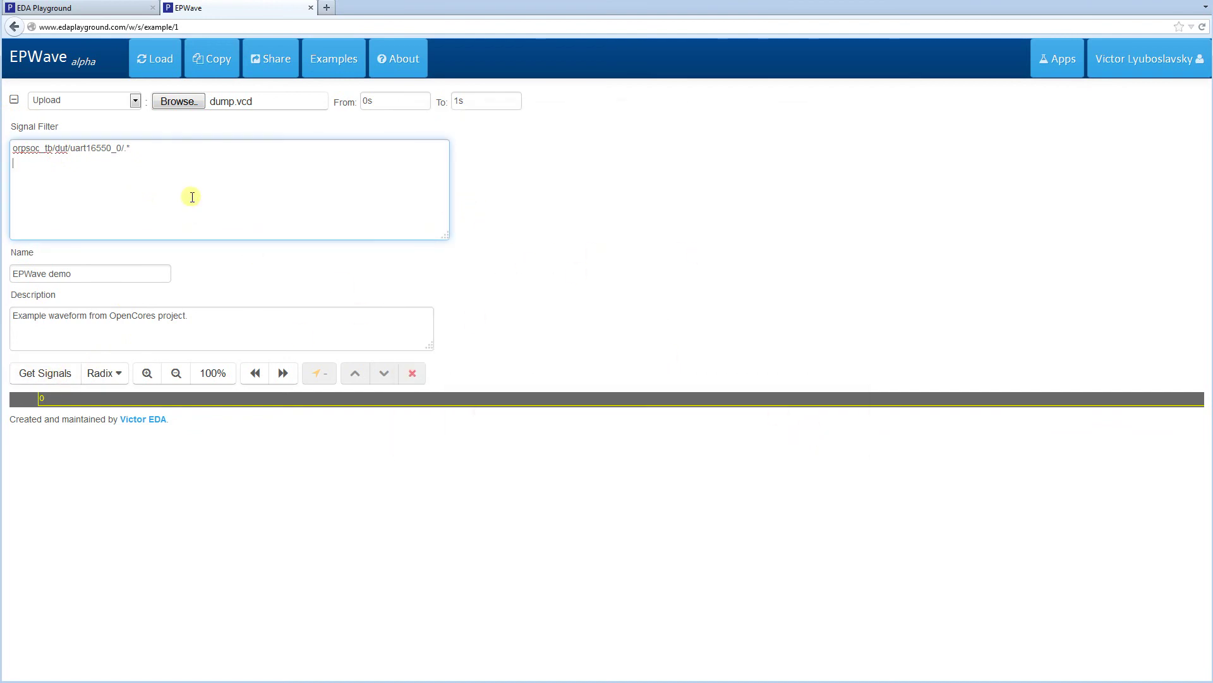
key("ctrl+a")
key("BackSpace")
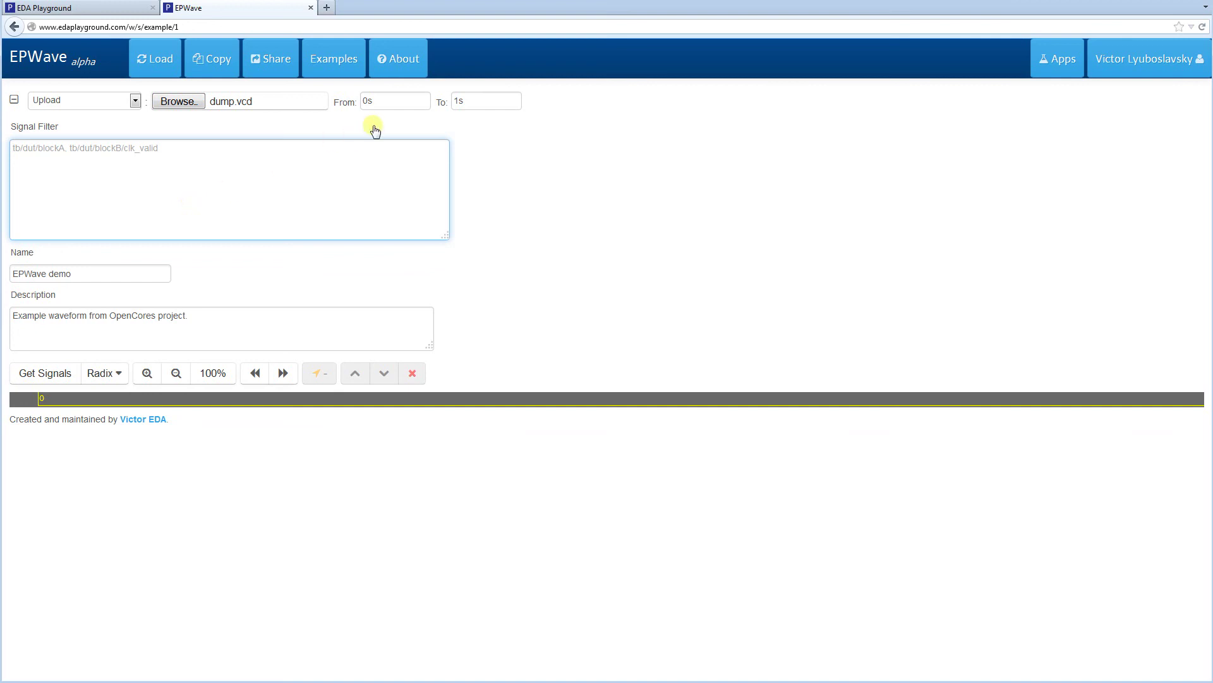
left_click(396, 101)
double_click(472, 103)
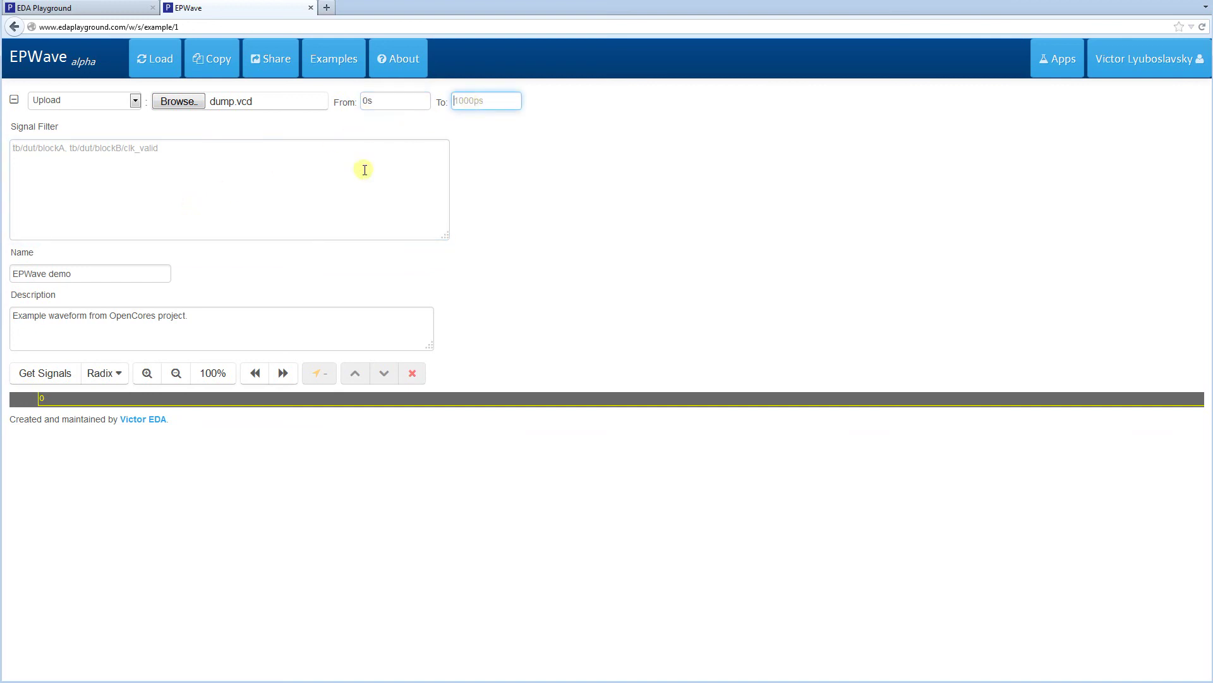
left_click(153, 63)
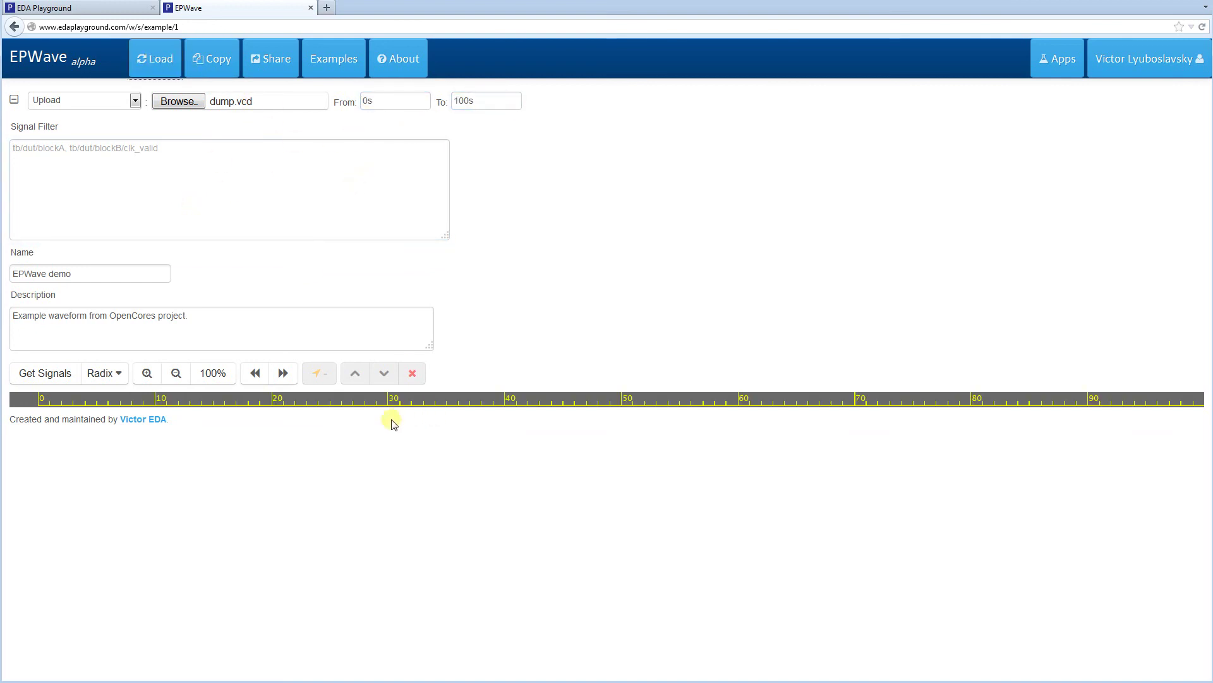
Add all FSM scope signals plus FSM2's a2 as waveforms, then collapse the settings.
left_click(48, 376)
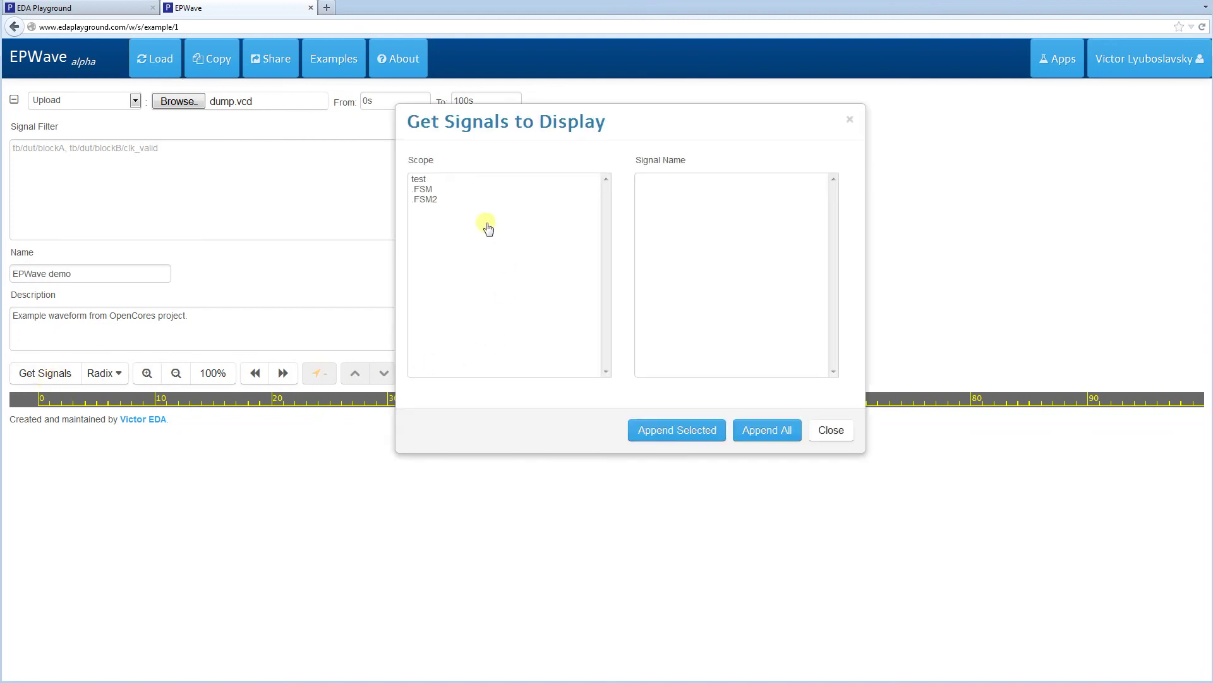
left_click(436, 180)
left_click(436, 190)
left_click(438, 199)
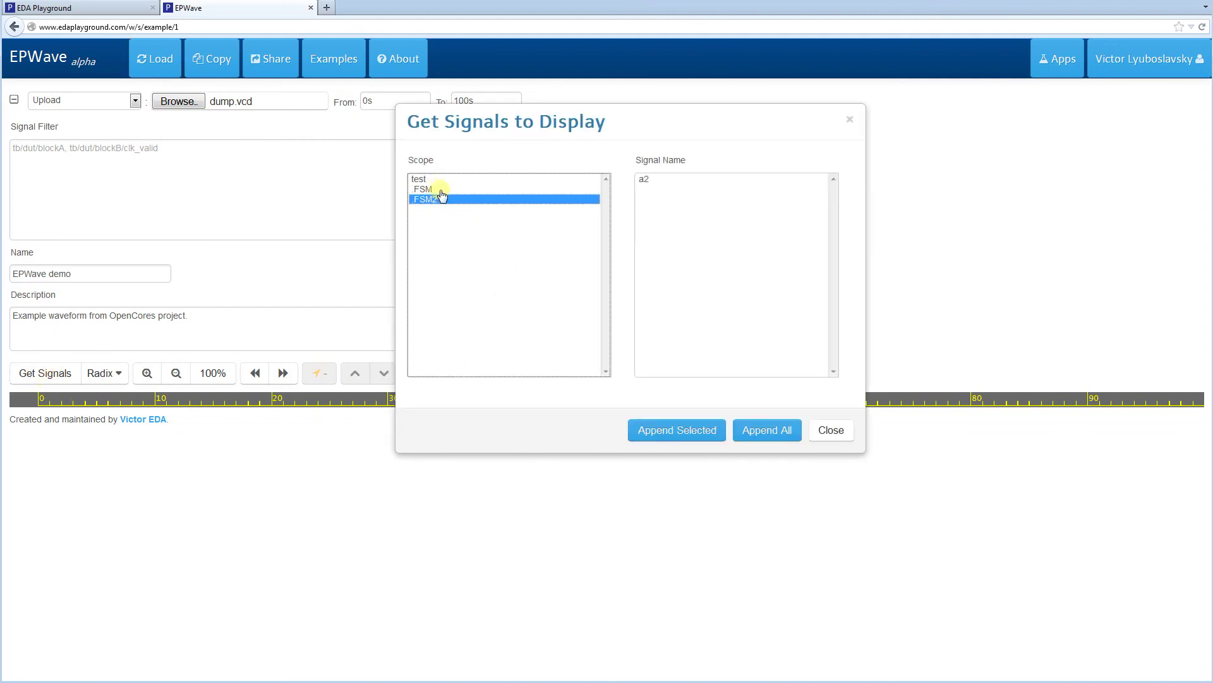
left_click(439, 189)
left_click(765, 425)
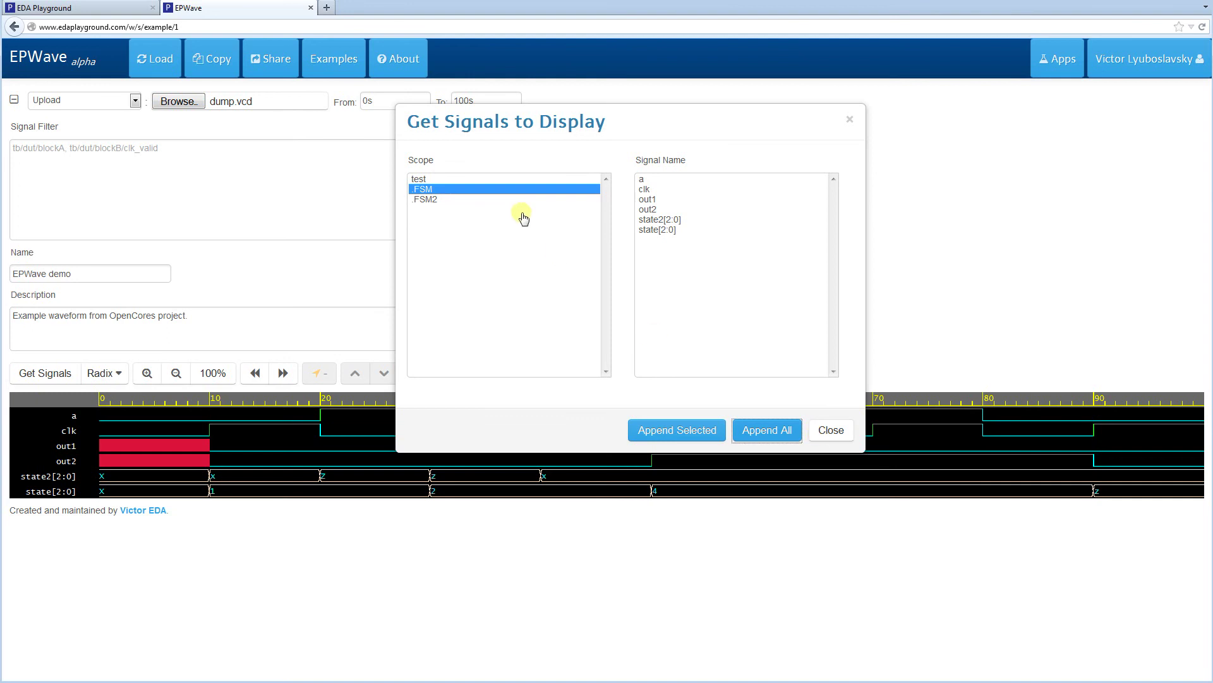
left_click(476, 199)
double_click(644, 183)
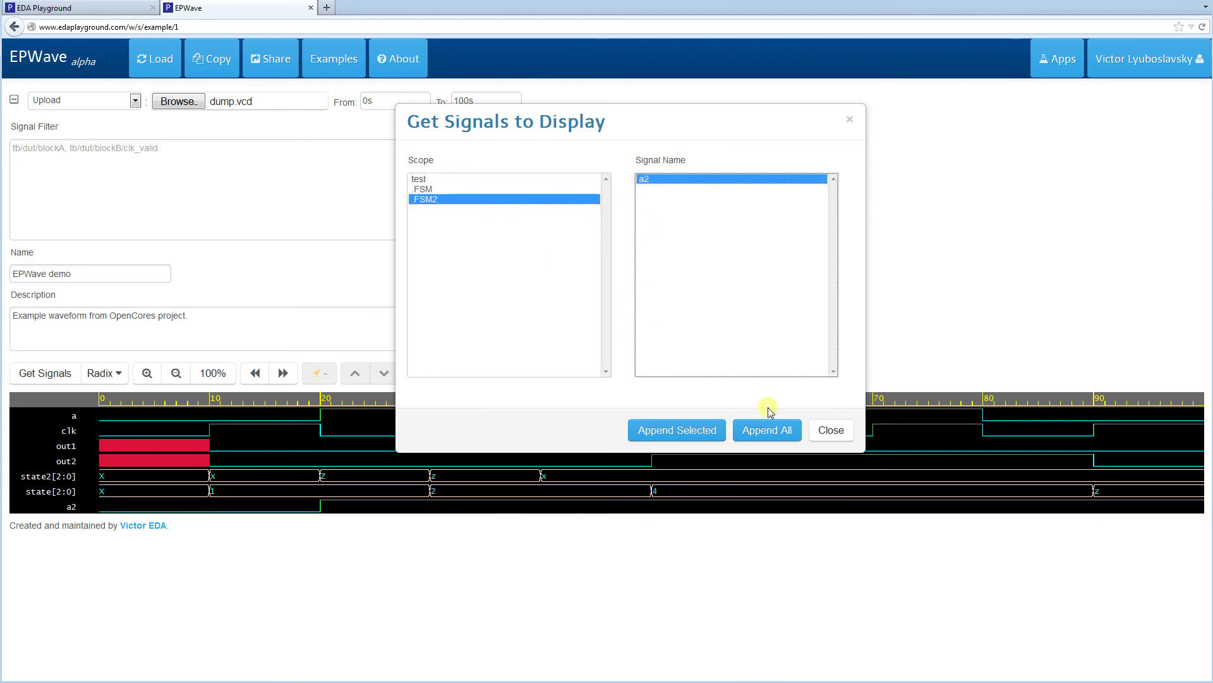
left_click(816, 435)
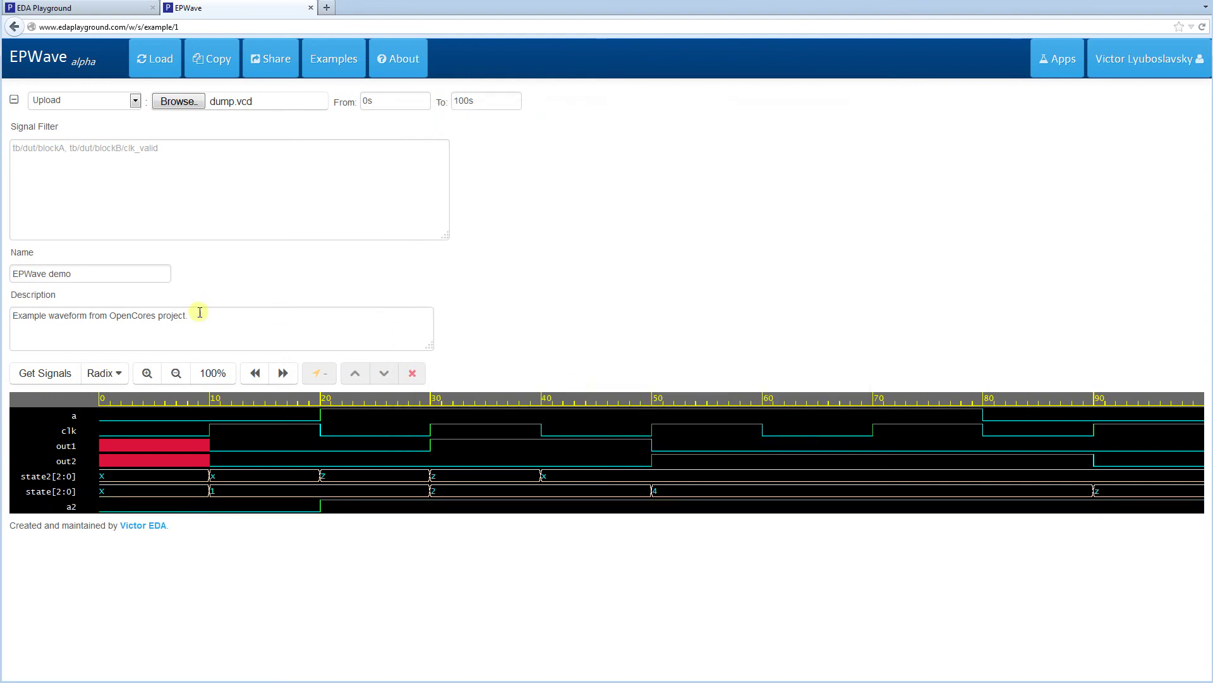
left_click(14, 100)
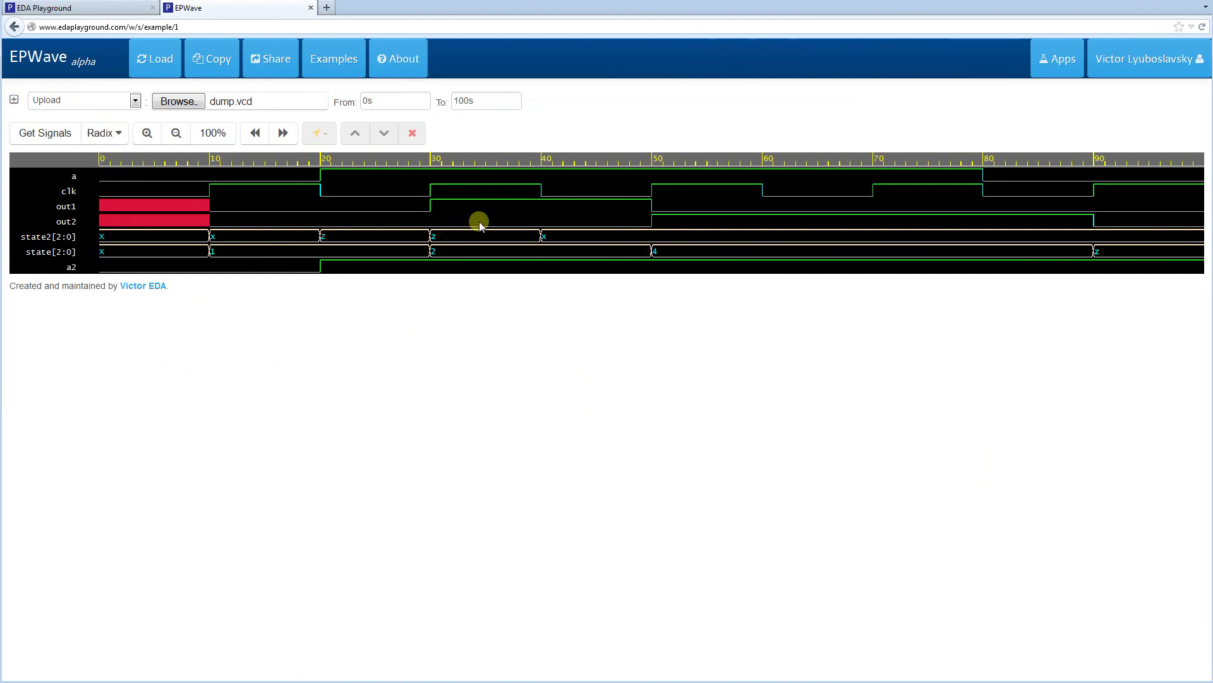